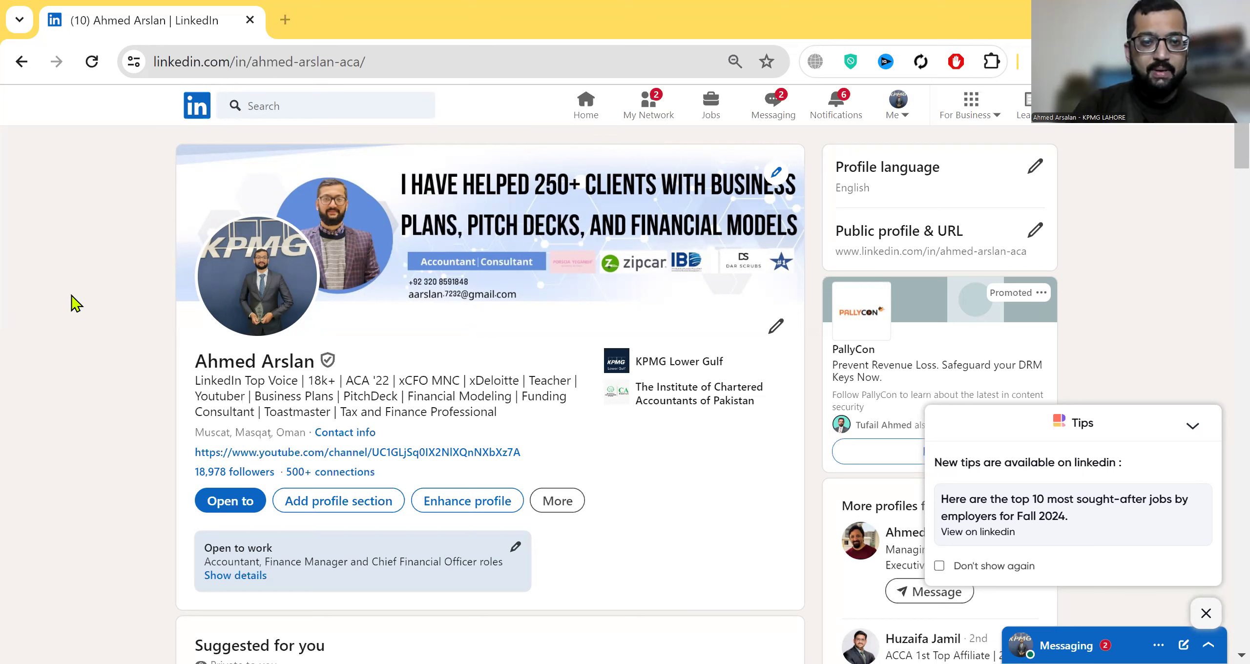
# - Examine the profile's headline, including its follower figure, as well as the location line and the Open to work section
pyautogui.scroll(-1, 273, 401)
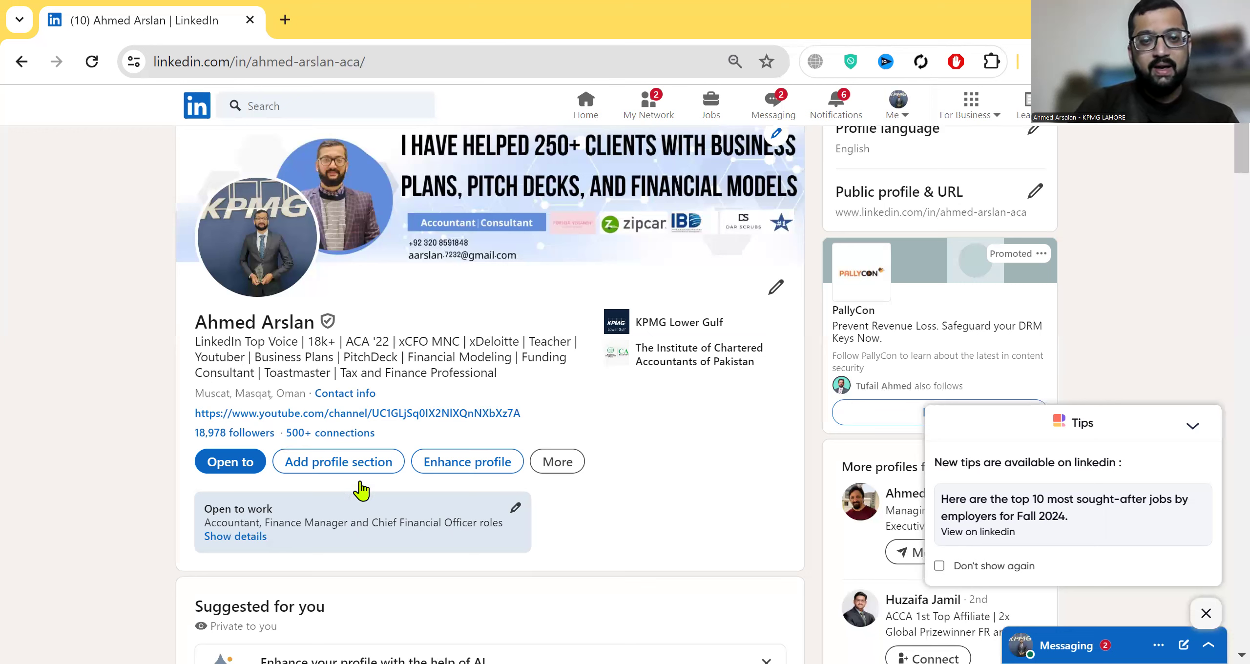
pyautogui.click(327, 463)
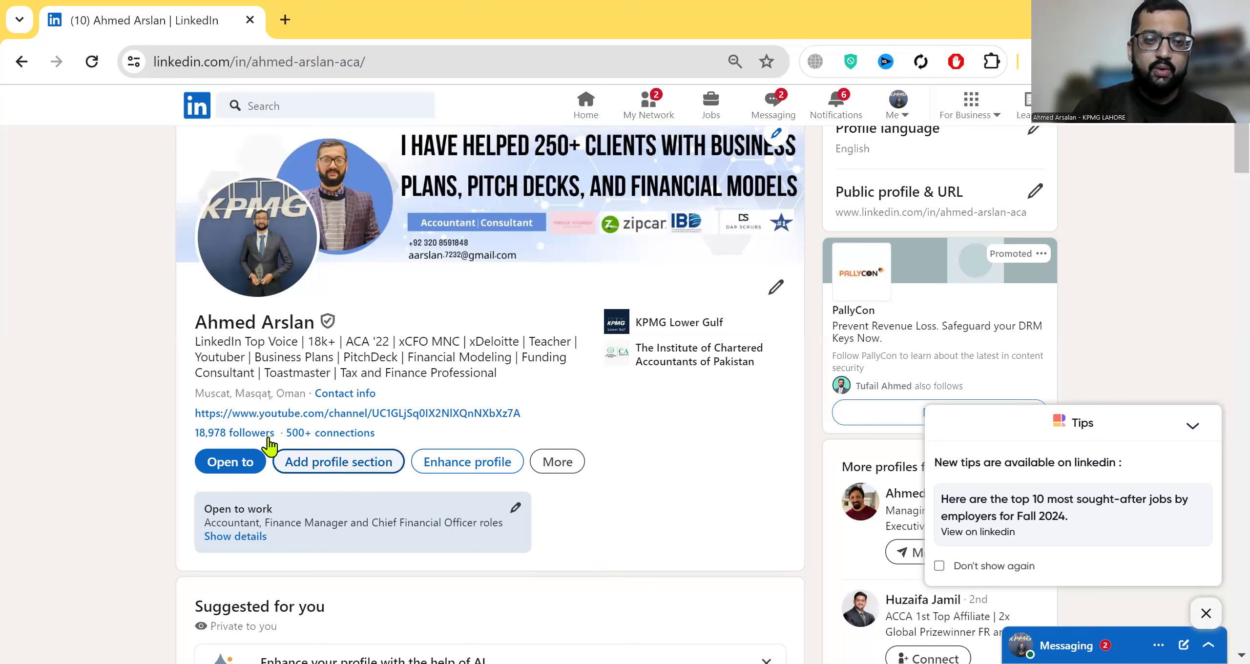
pyautogui.click(243, 347)
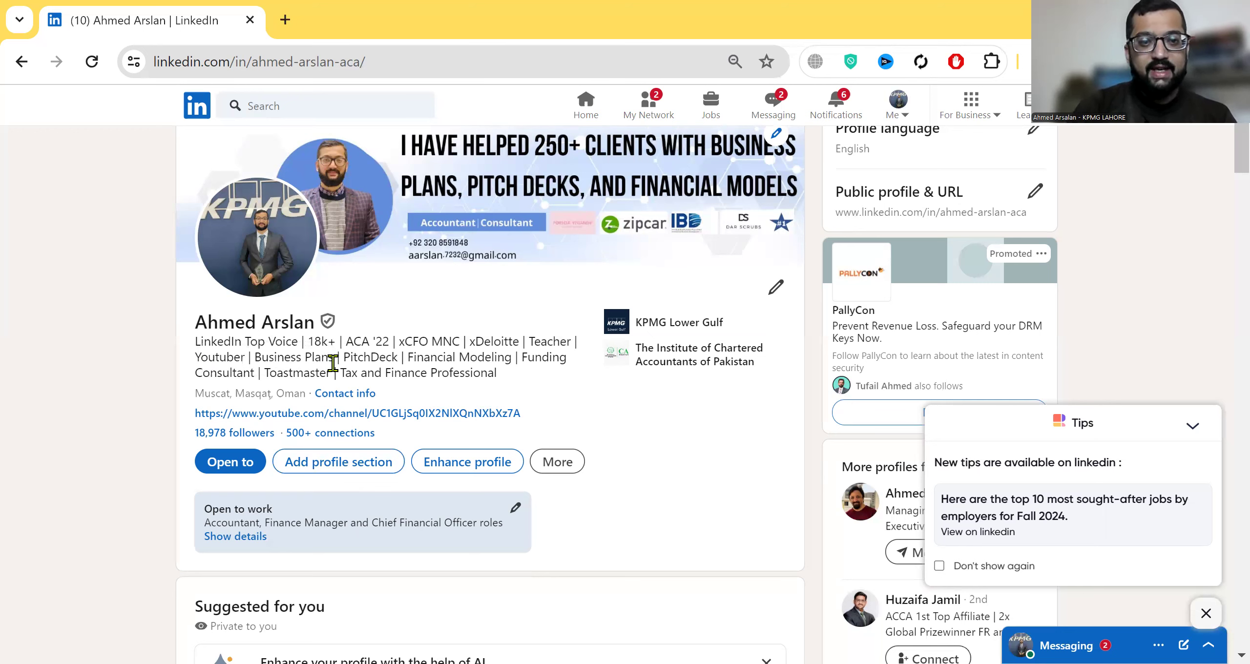
pyautogui.moveTo(337, 342); pyautogui.dragTo(313, 345)
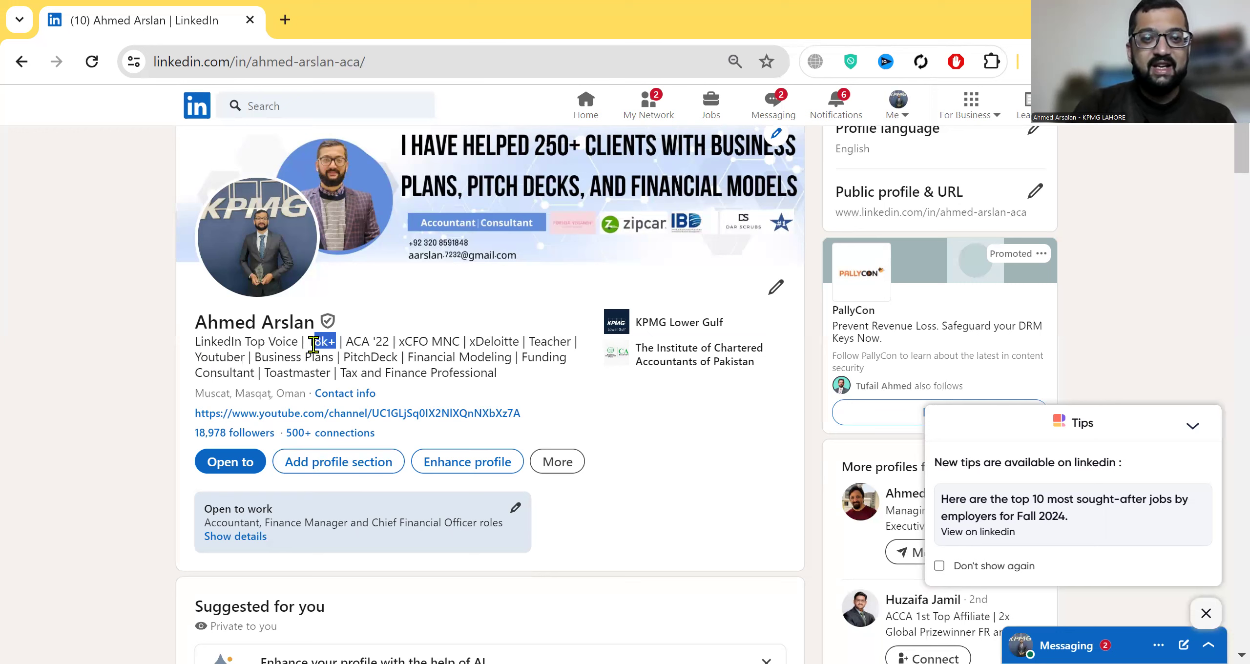
pyautogui.doubleClick(313, 345)
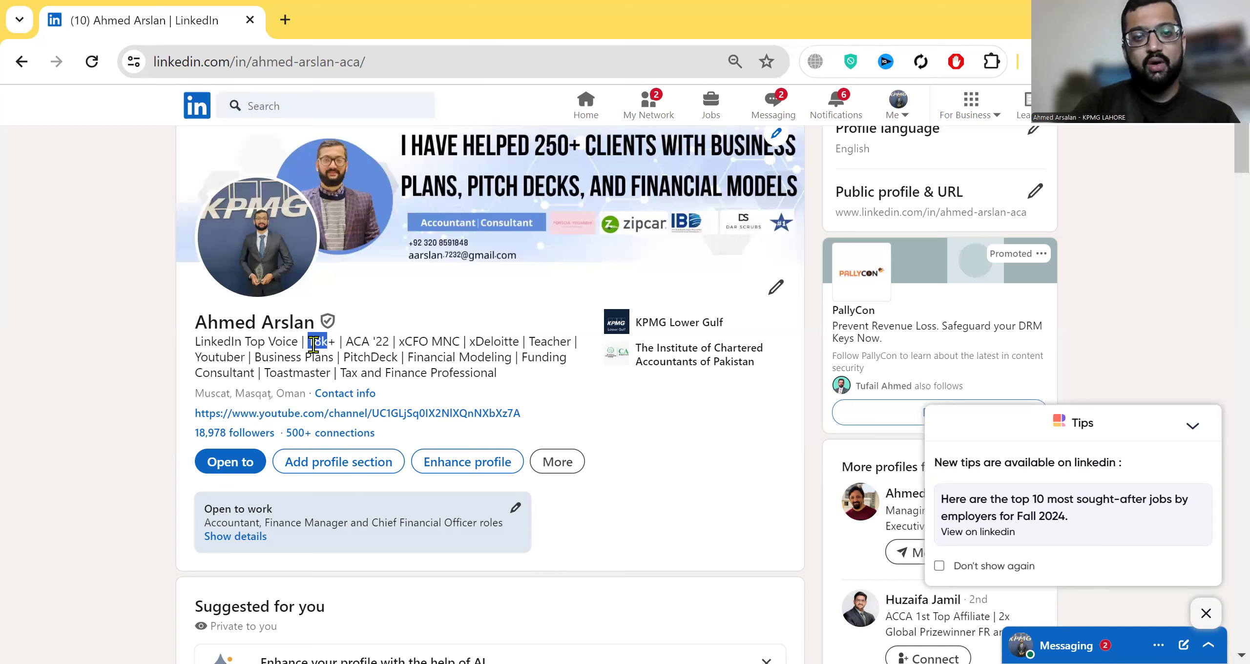
pyautogui.hotkey('shift', 'Right')
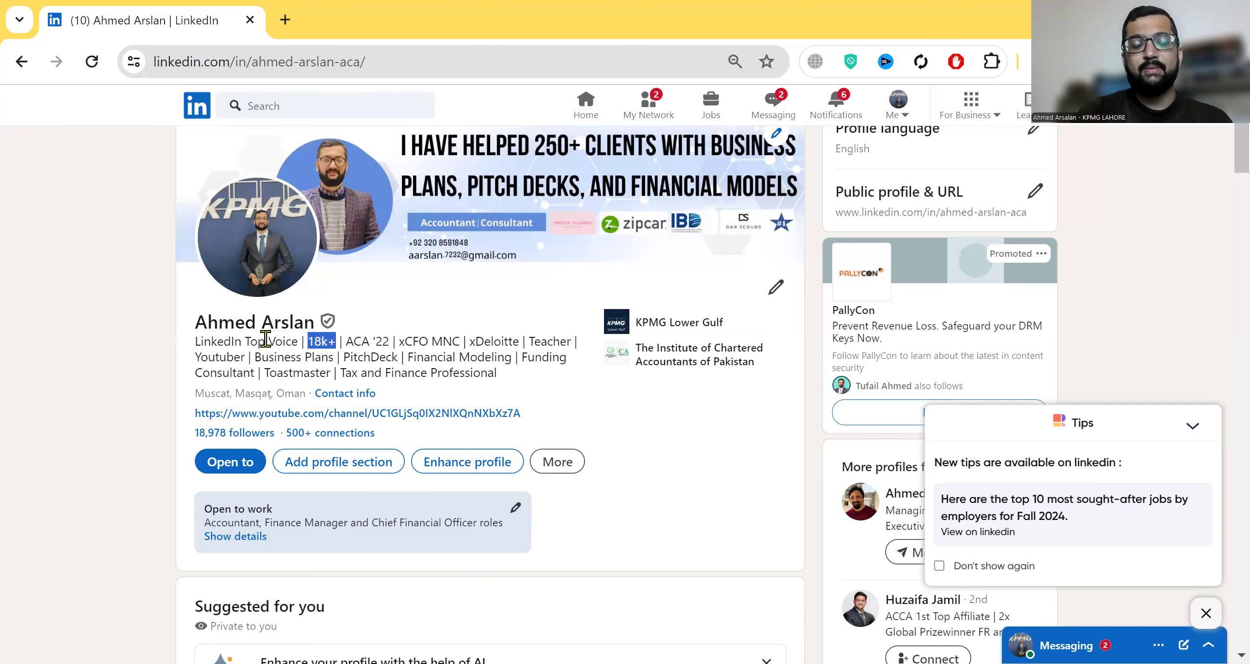
pyautogui.click(157, 406)
pyautogui.scroll(-1, 158, 406)
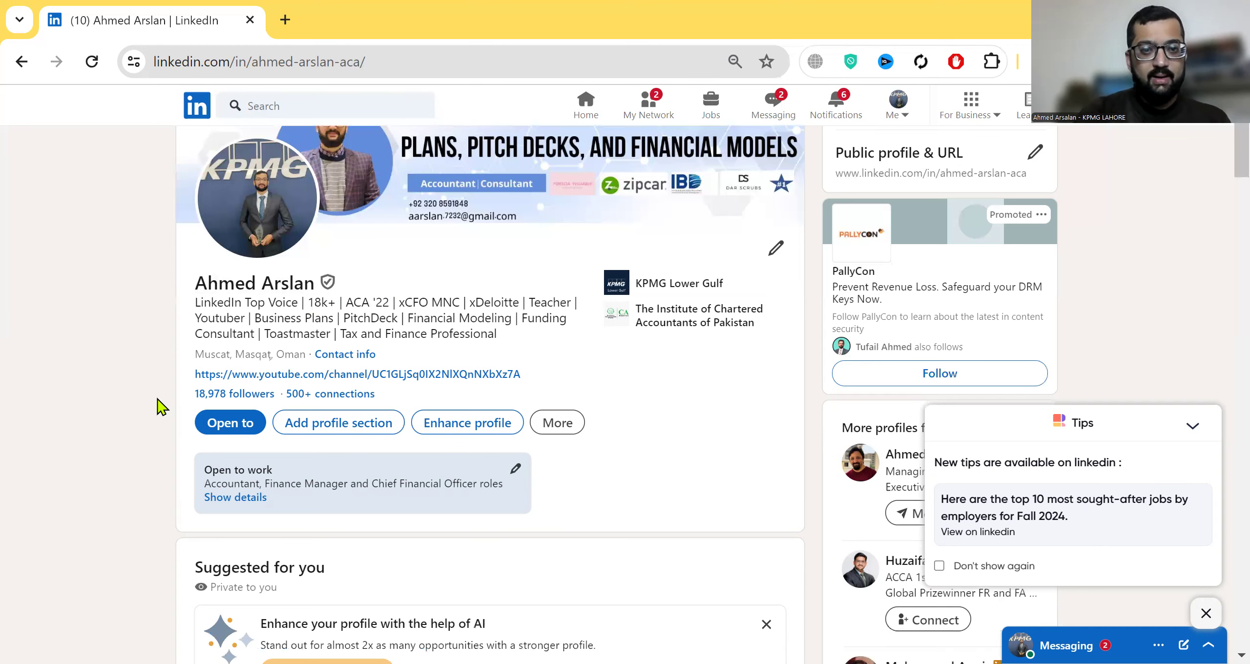
pyautogui.scroll(-2, 157, 406)
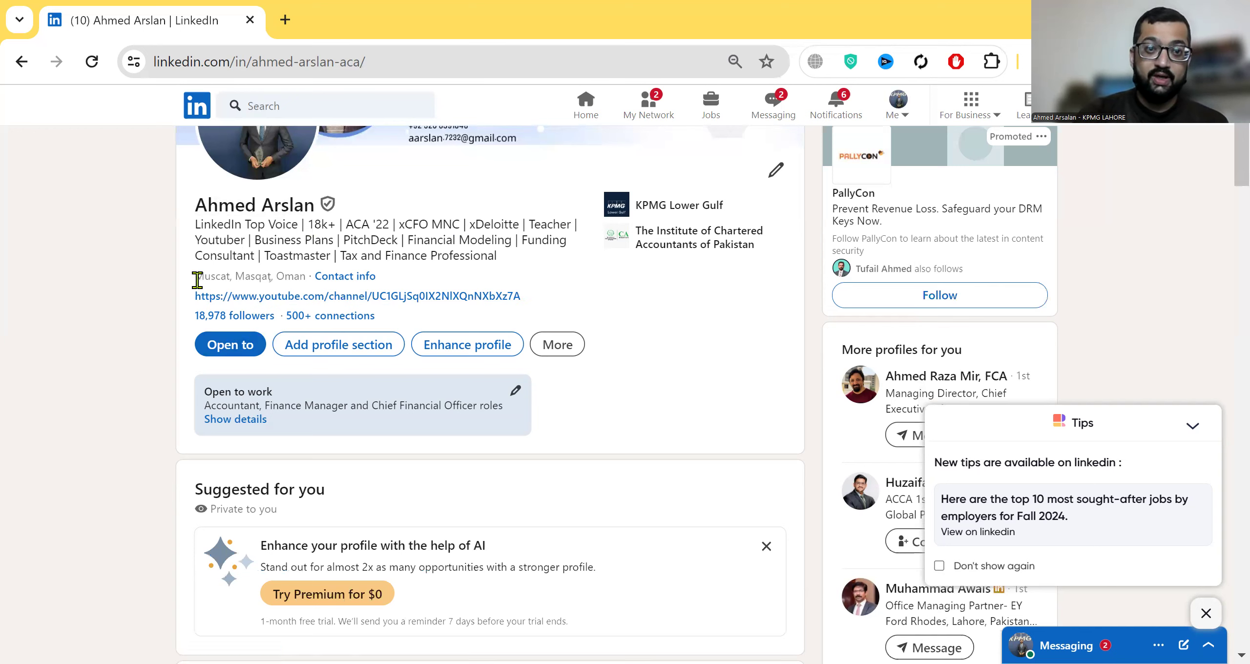
pyautogui.moveTo(231, 294); pyautogui.dragTo(112, 309)
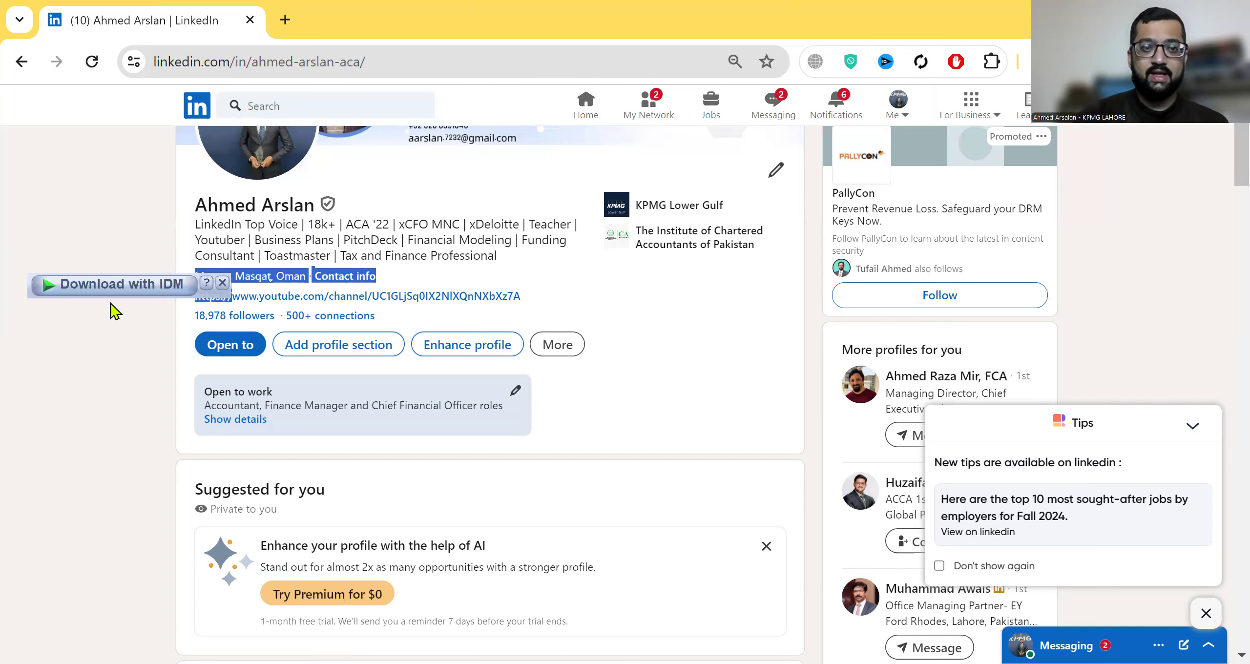
pyautogui.click(121, 325)
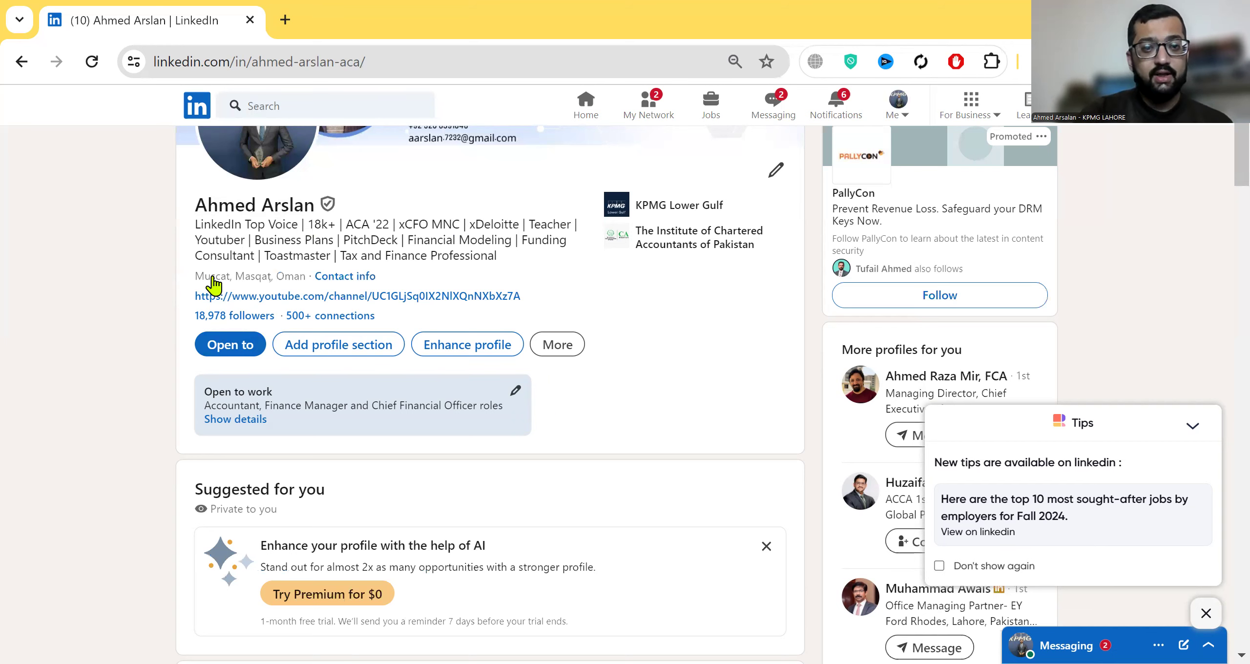
pyautogui.scroll(-2, 213, 284)
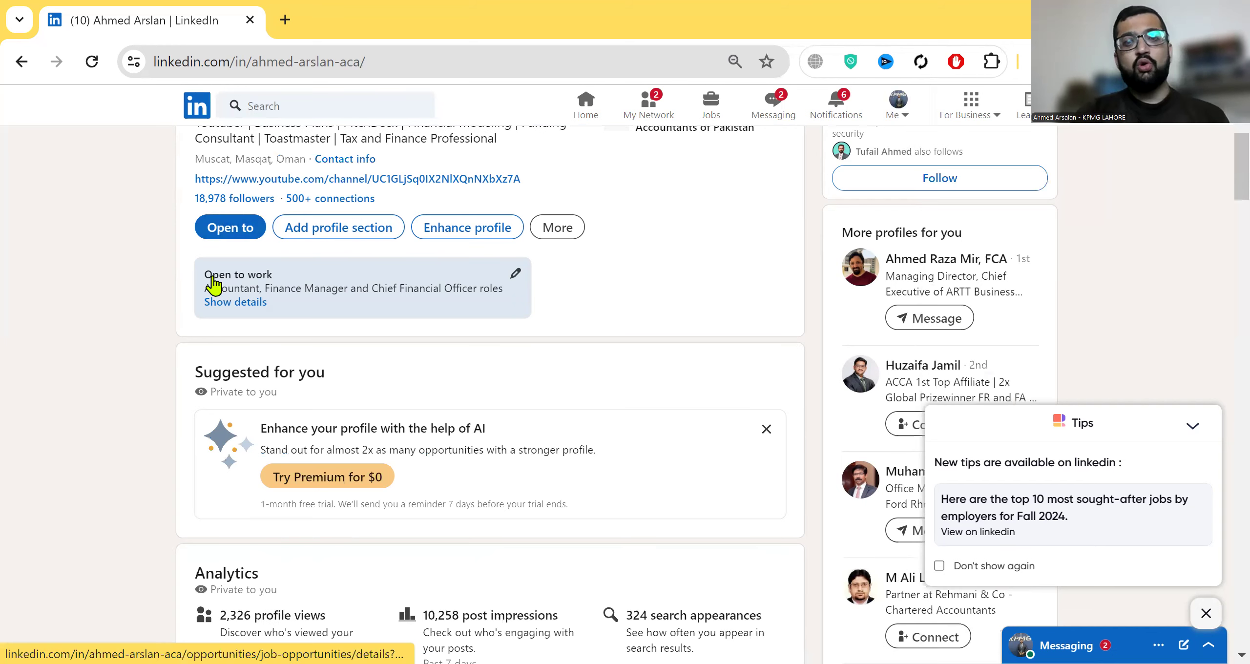
# - Open the Open to work job preferences for editing and add Tax Consultant to the job titles
pyautogui.scroll(1, 213, 285)
pyautogui.scroll(2, 213, 275)
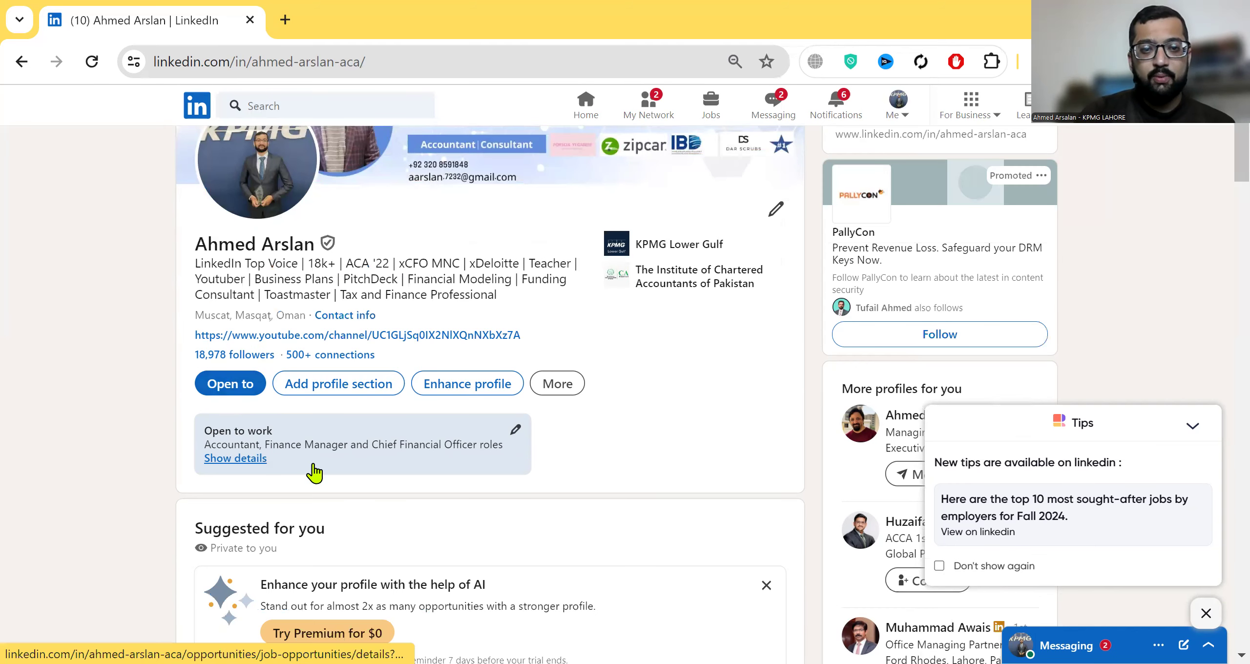
pyautogui.click(517, 431)
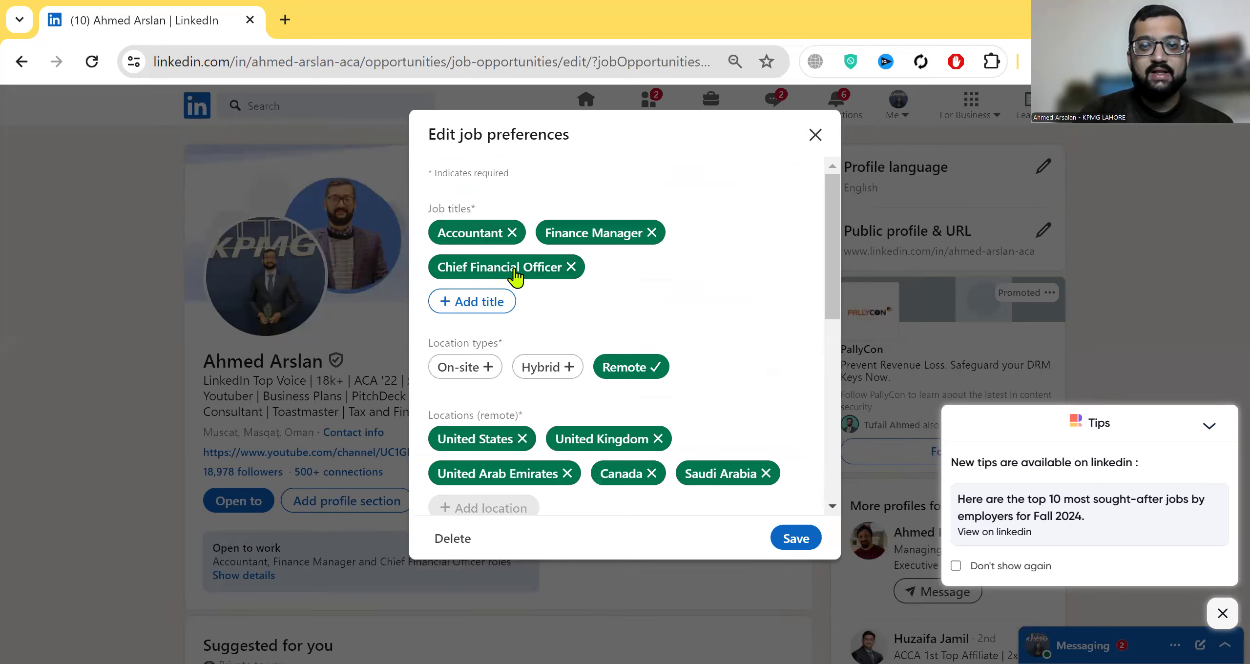
pyautogui.click(498, 301)
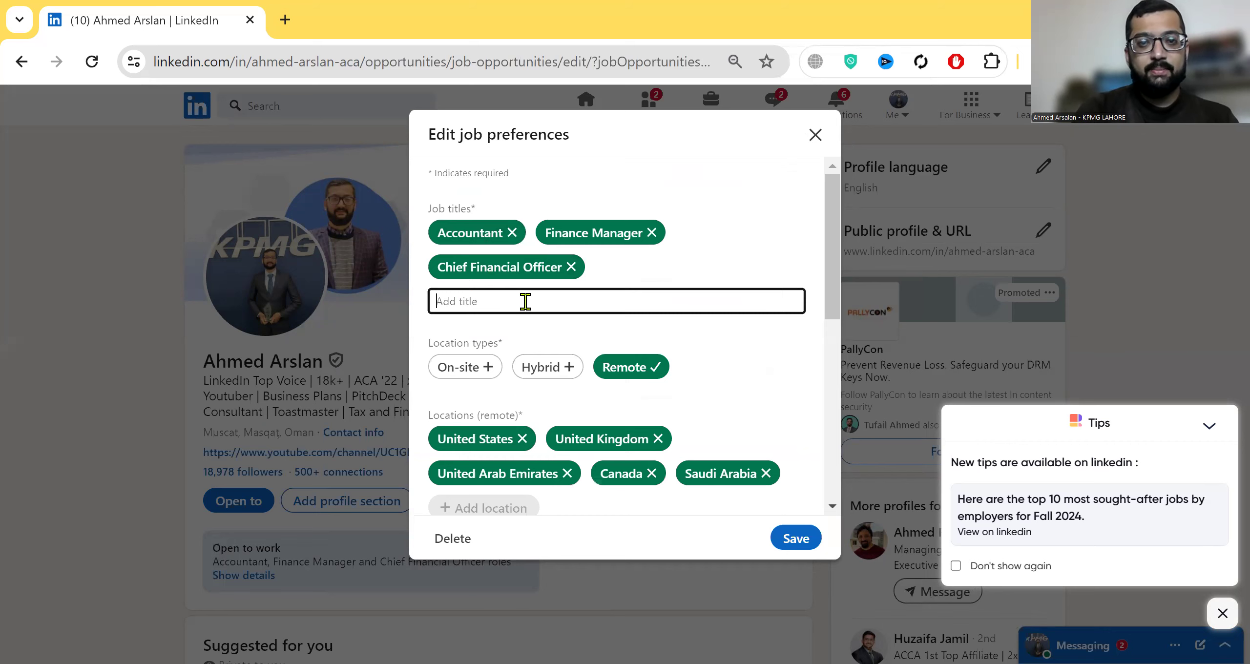
pyautogui.write('Tax A')
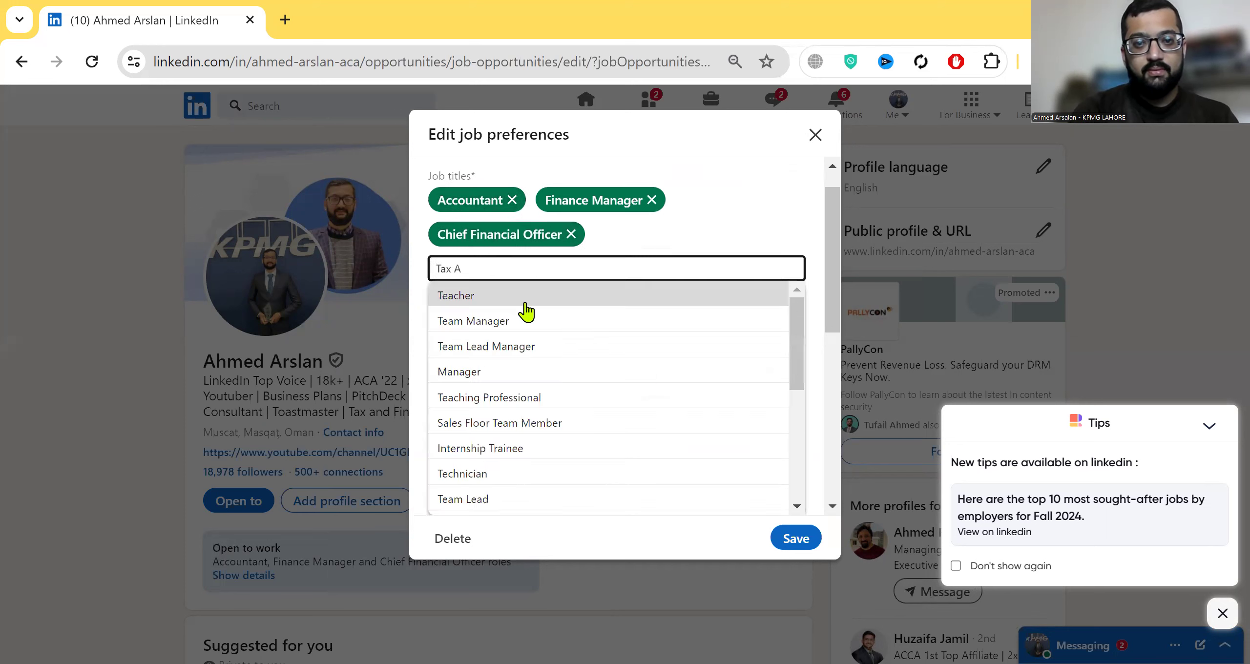
pyautogui.press('BackSpace')
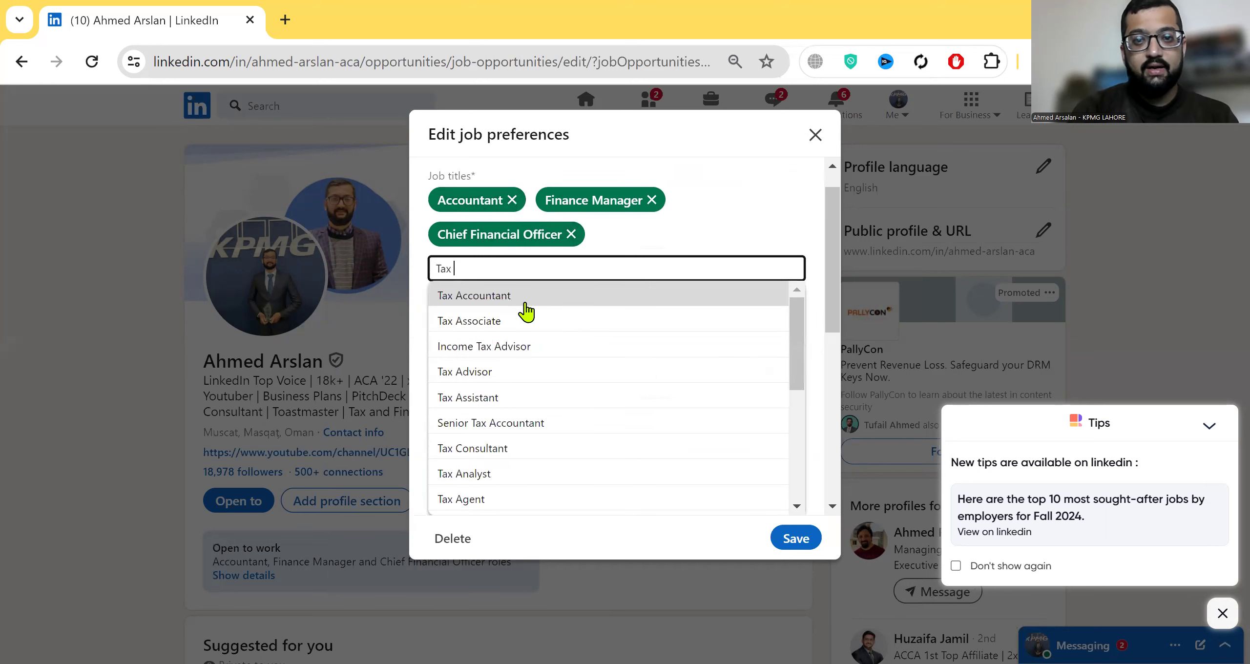
pyautogui.click(525, 303)
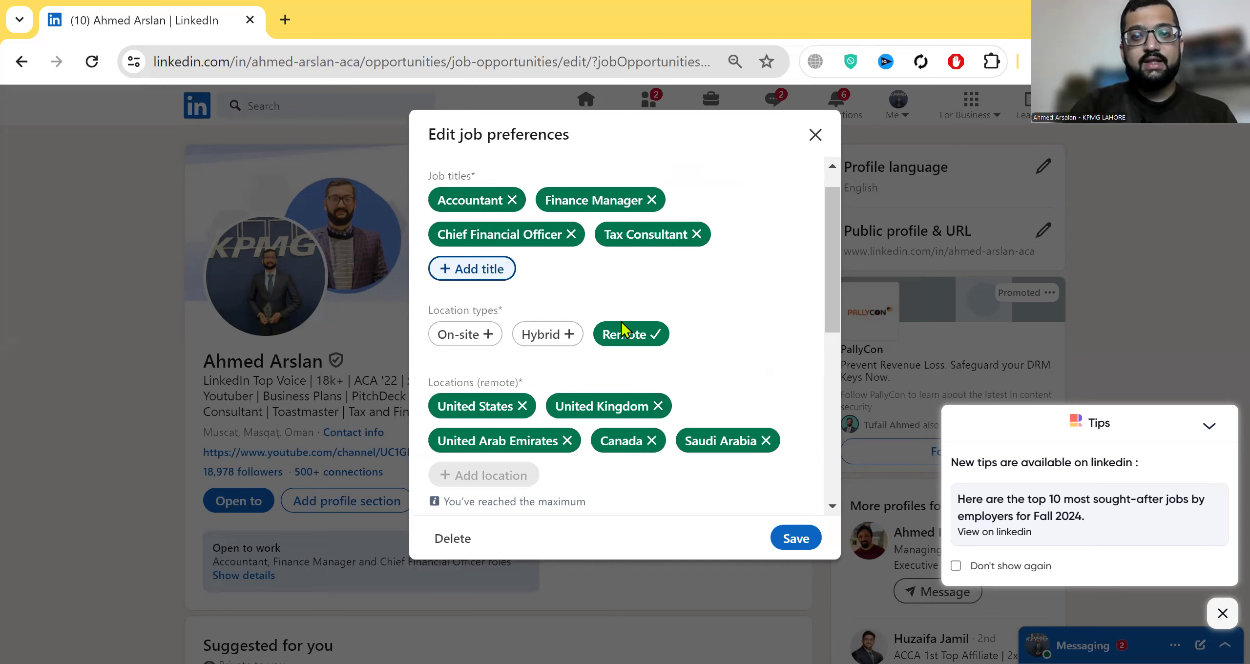
# - Select On-site and Hybrid as location types in addition to Remote
pyautogui.click(627, 336)
pyautogui.click(477, 335)
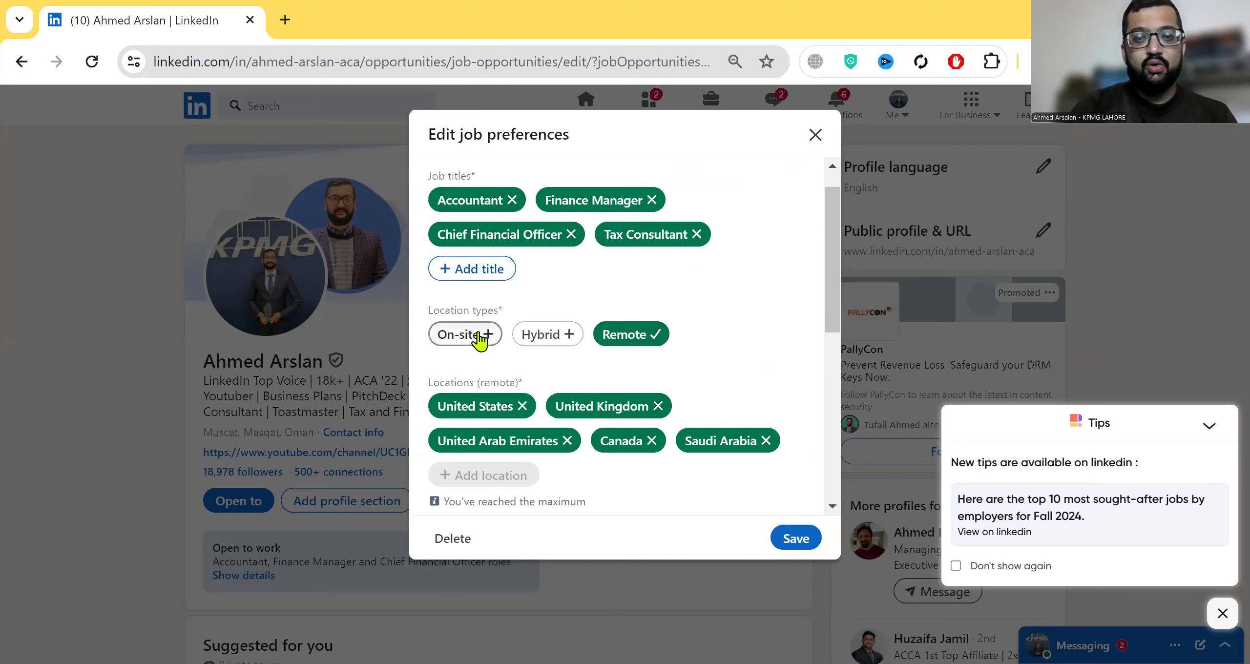
pyautogui.click(545, 336)
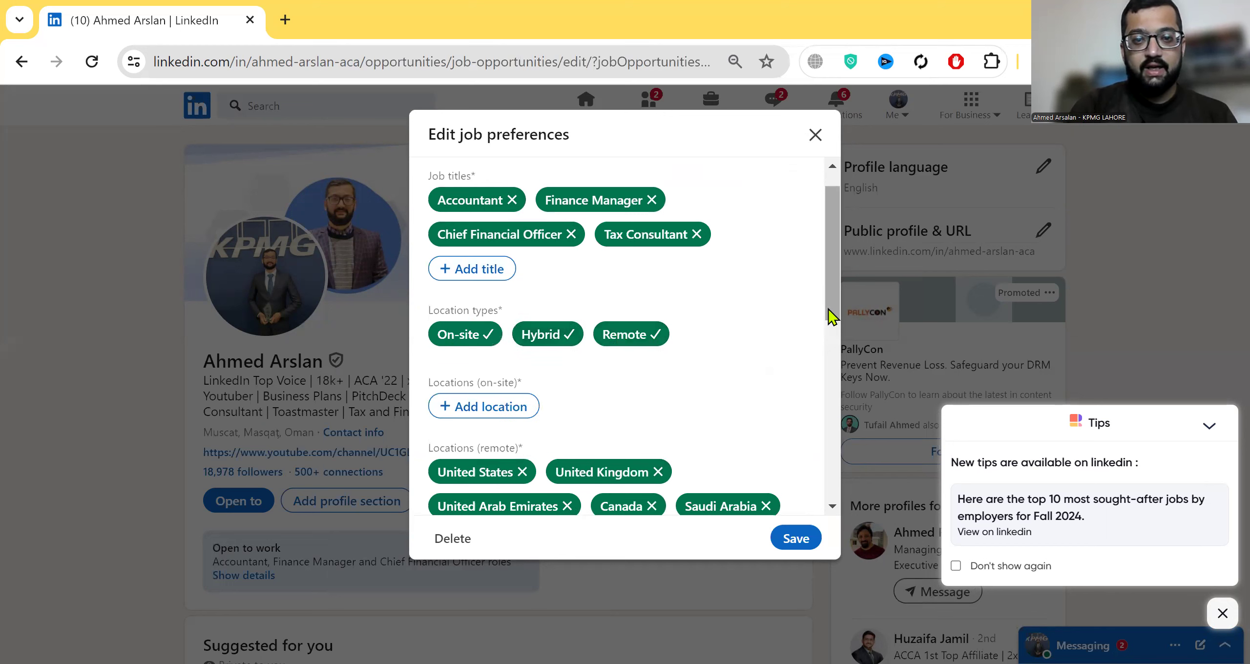
# - Add Dubai, United Arab Emirates as an on-site location in the job preferences
pyautogui.scroll(-1, 497, 332)
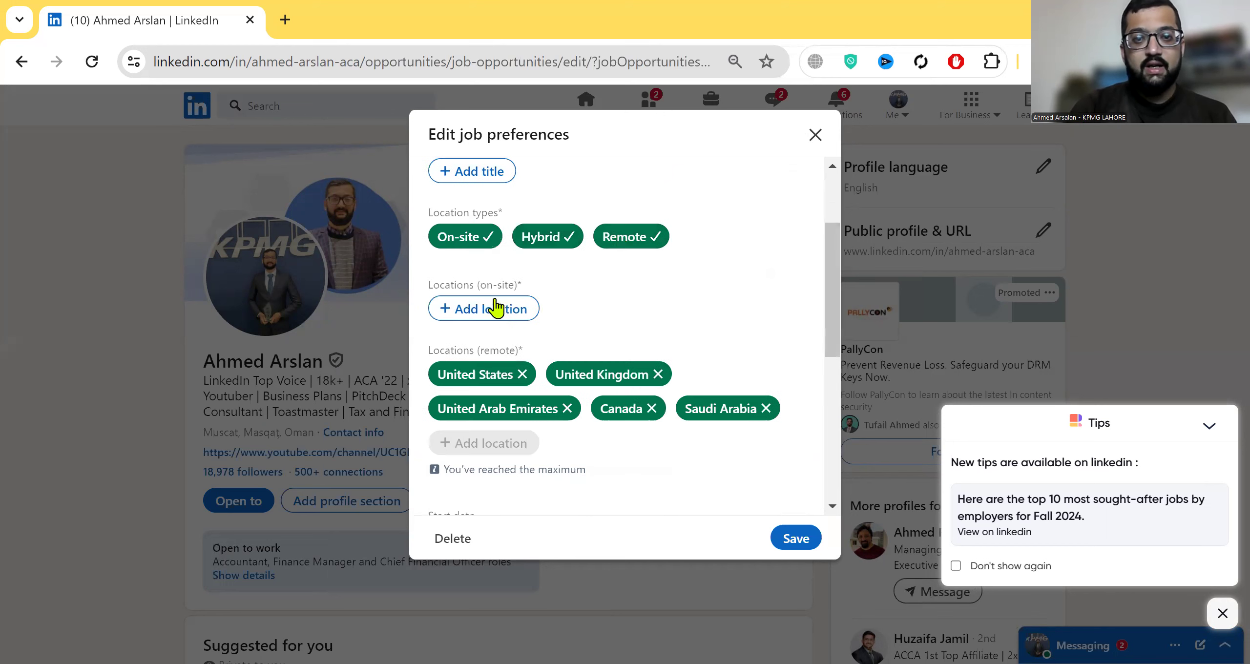
pyautogui.click(525, 326)
pyautogui.write('Db')
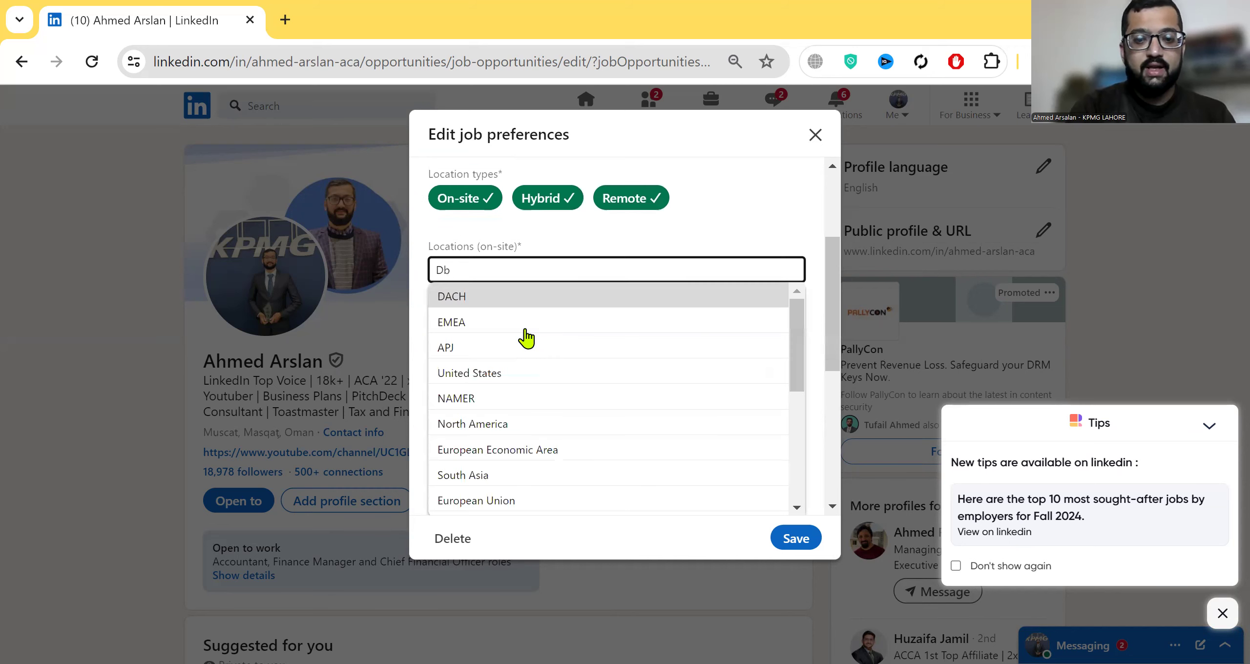
pyautogui.press('BackSpace')
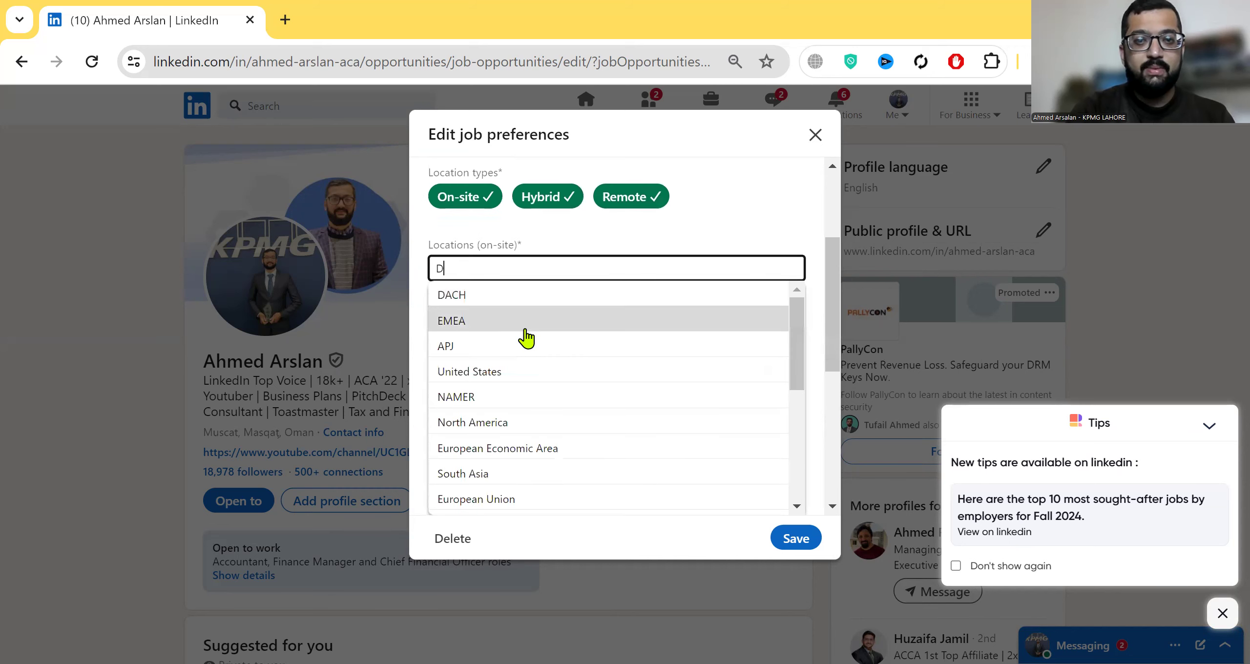
pyautogui.write('ubai')
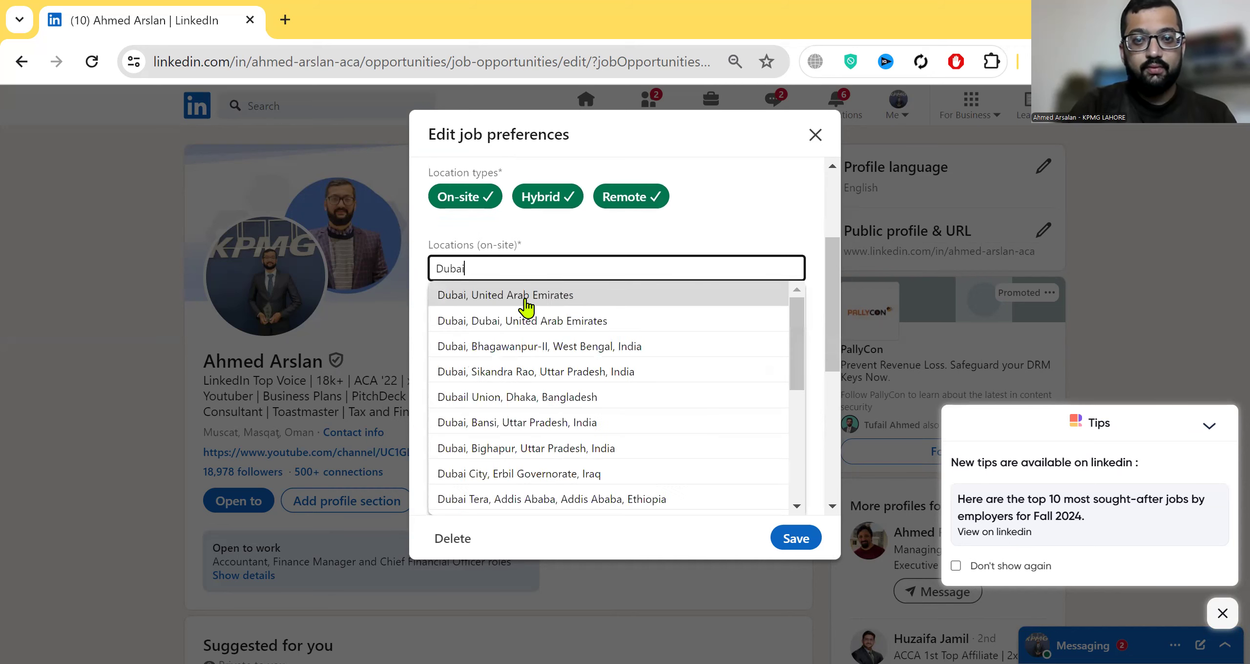
pyautogui.click(601, 306)
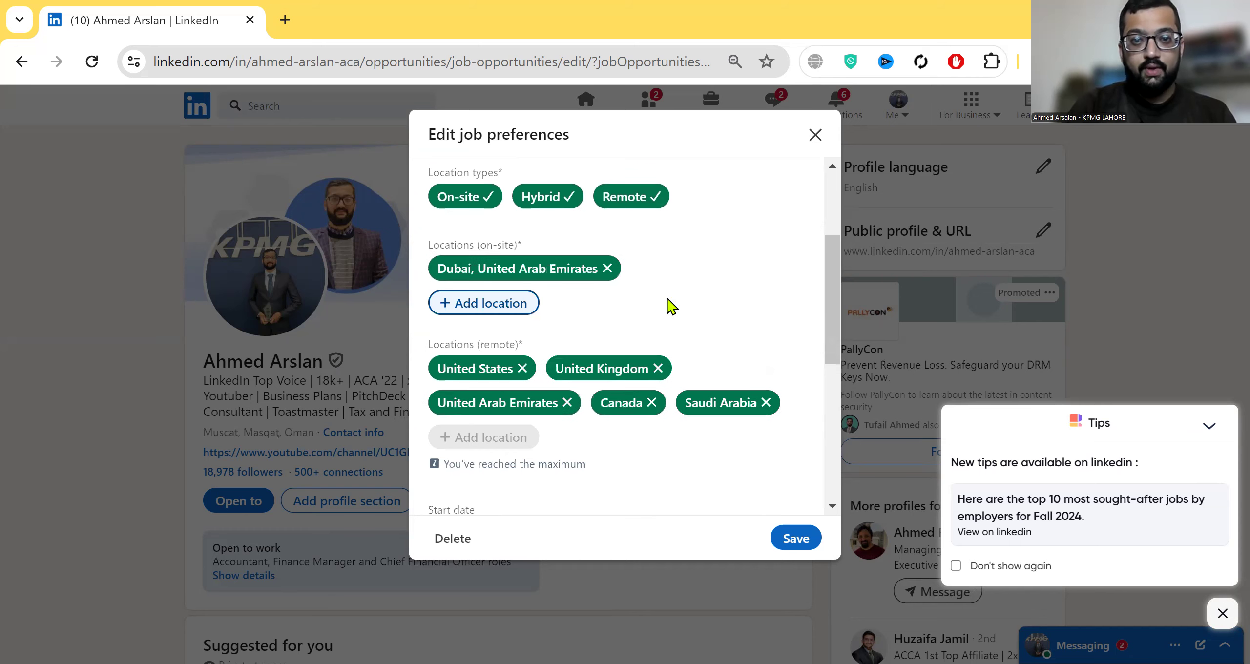
# - Add Riyadh, Saudi Arabia and London Area, United Kingdom to the on-site locations
pyautogui.click(537, 304)
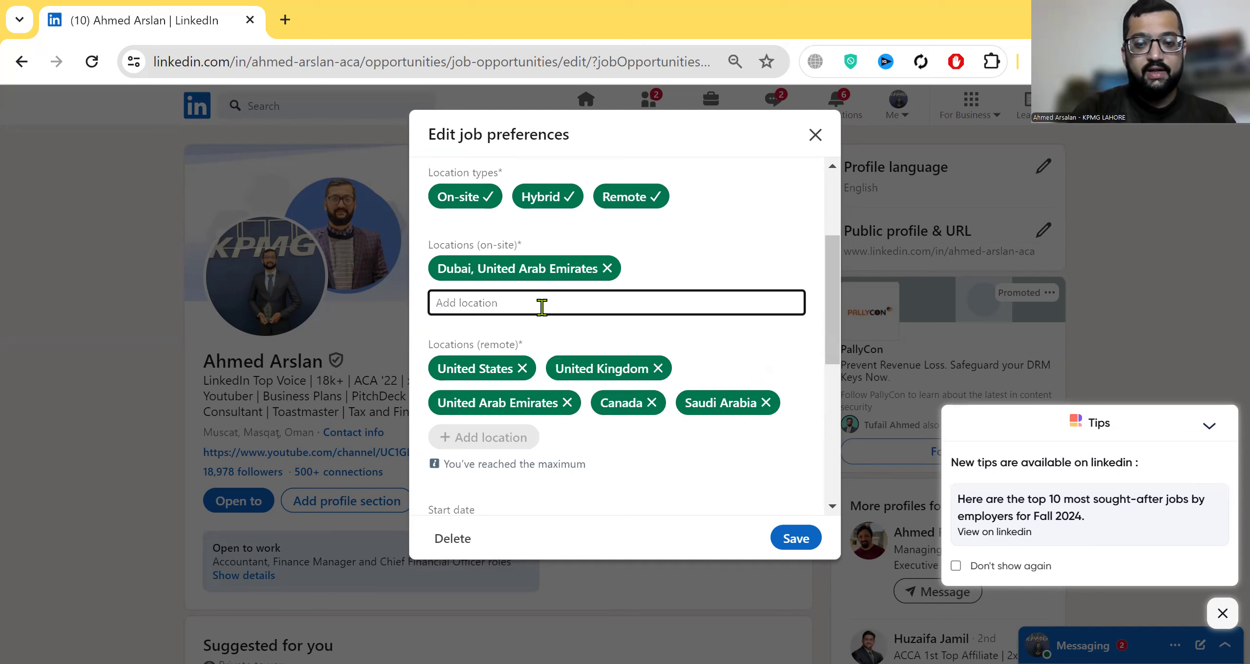
pyautogui.write('Riyadh')
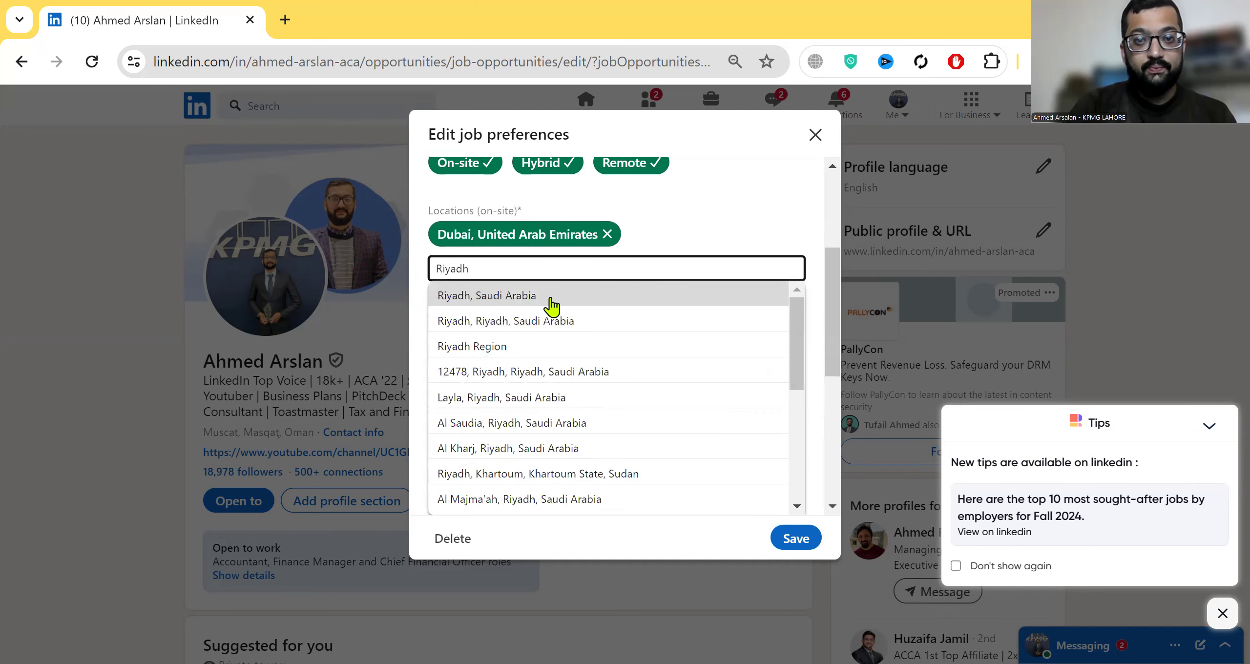
pyautogui.click(549, 303)
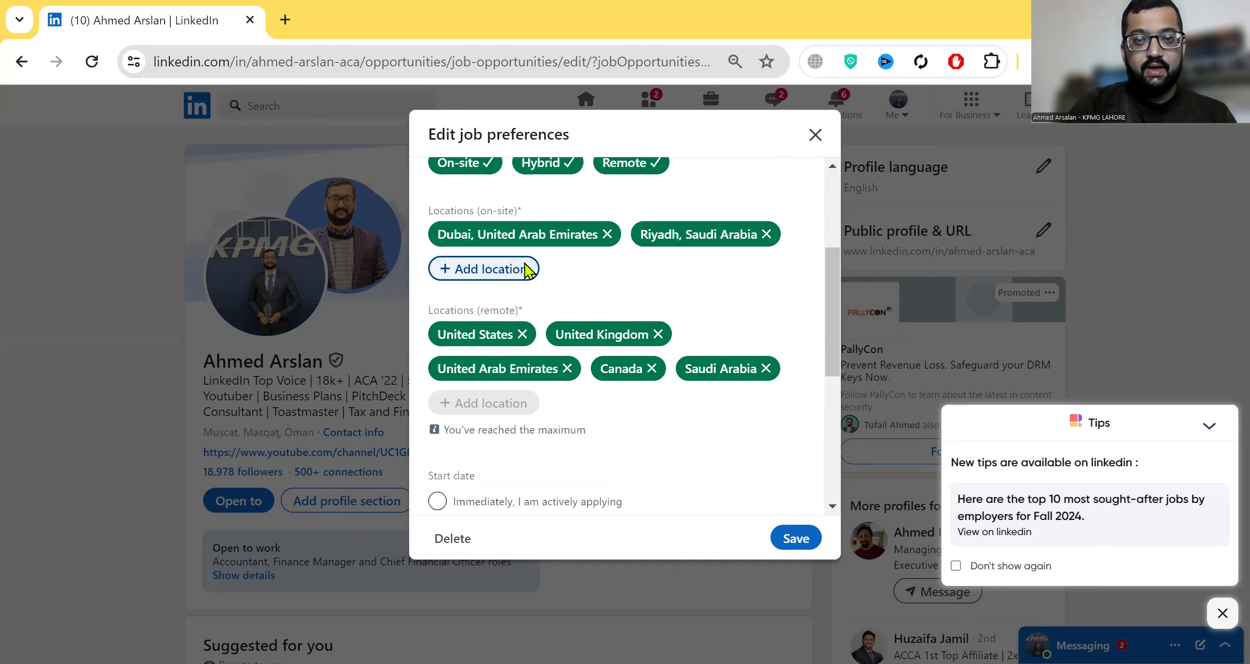
pyautogui.click(521, 270)
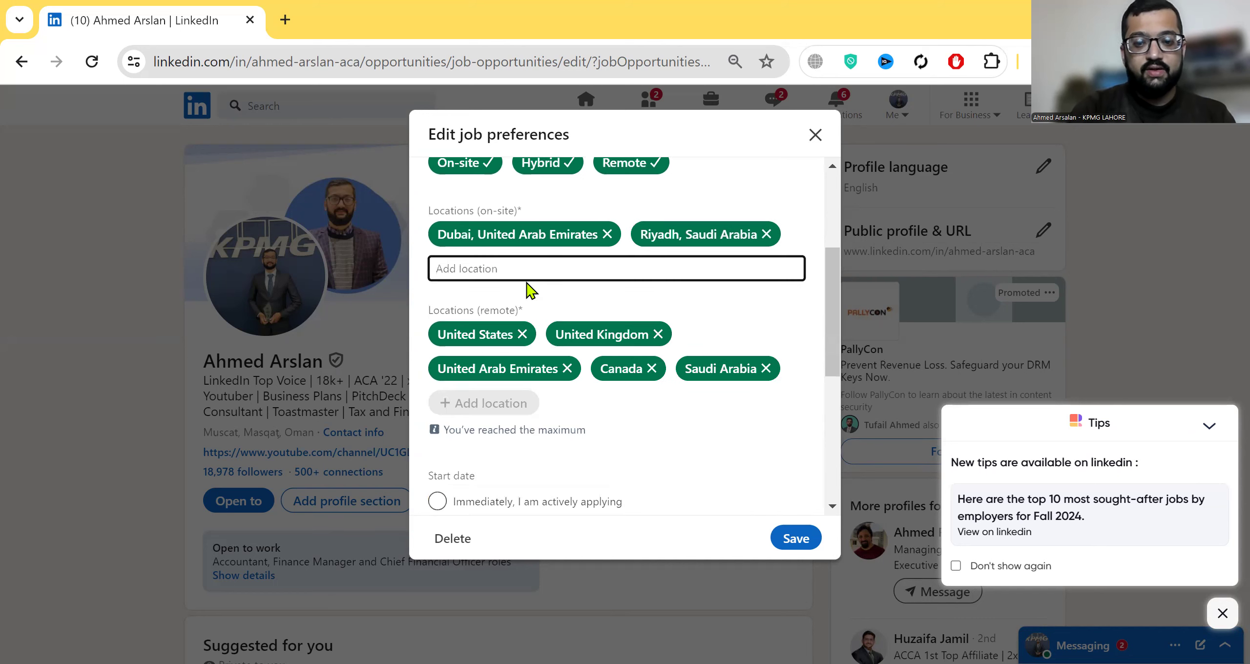
pyautogui.write('London')
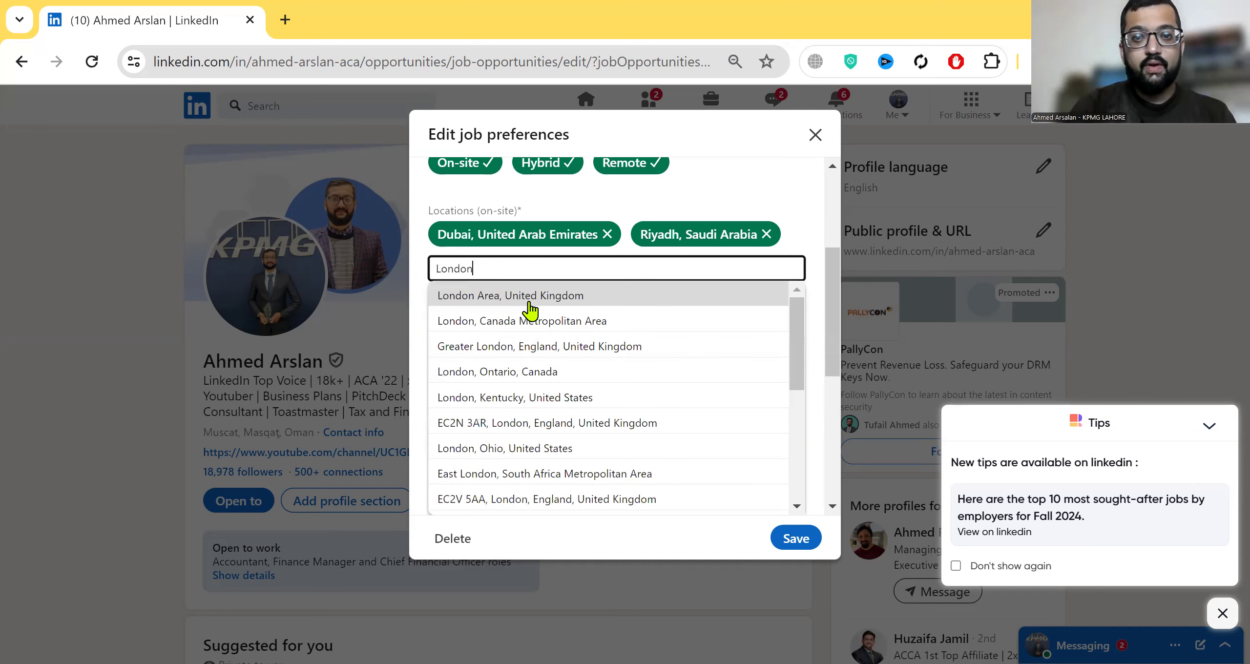
pyautogui.click(530, 299)
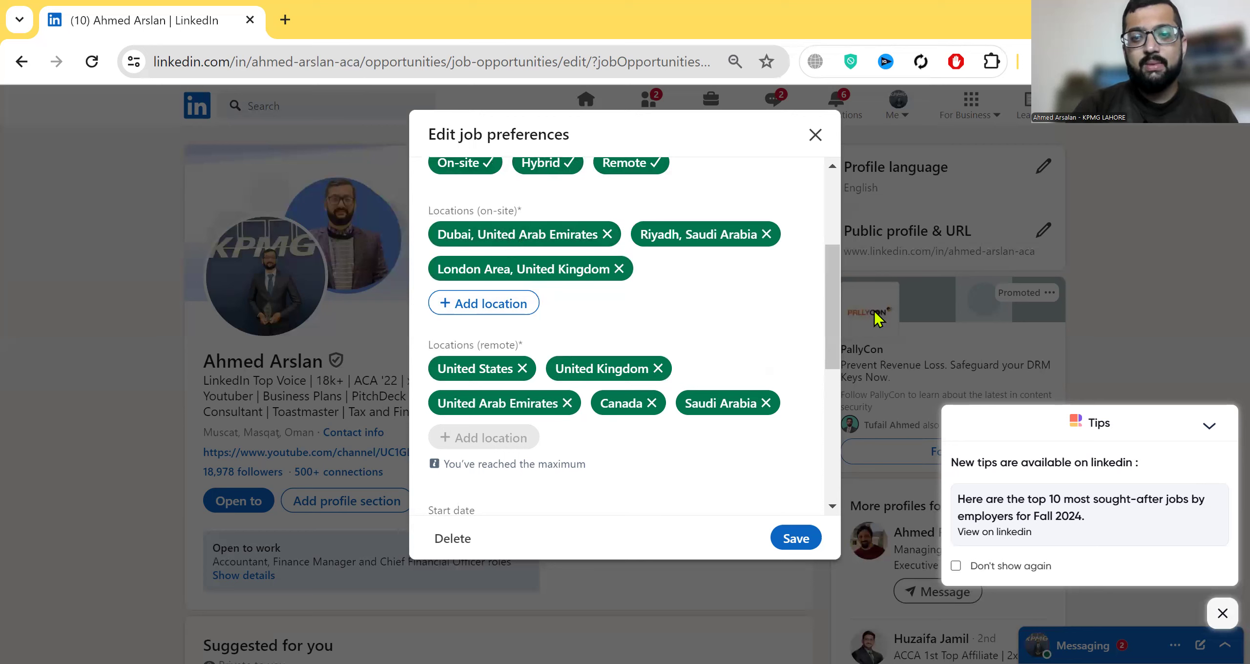
# - Review the job titles, location types, and on-site and remote locations in the job preferences
pyautogui.scroll(3, 837, 253)
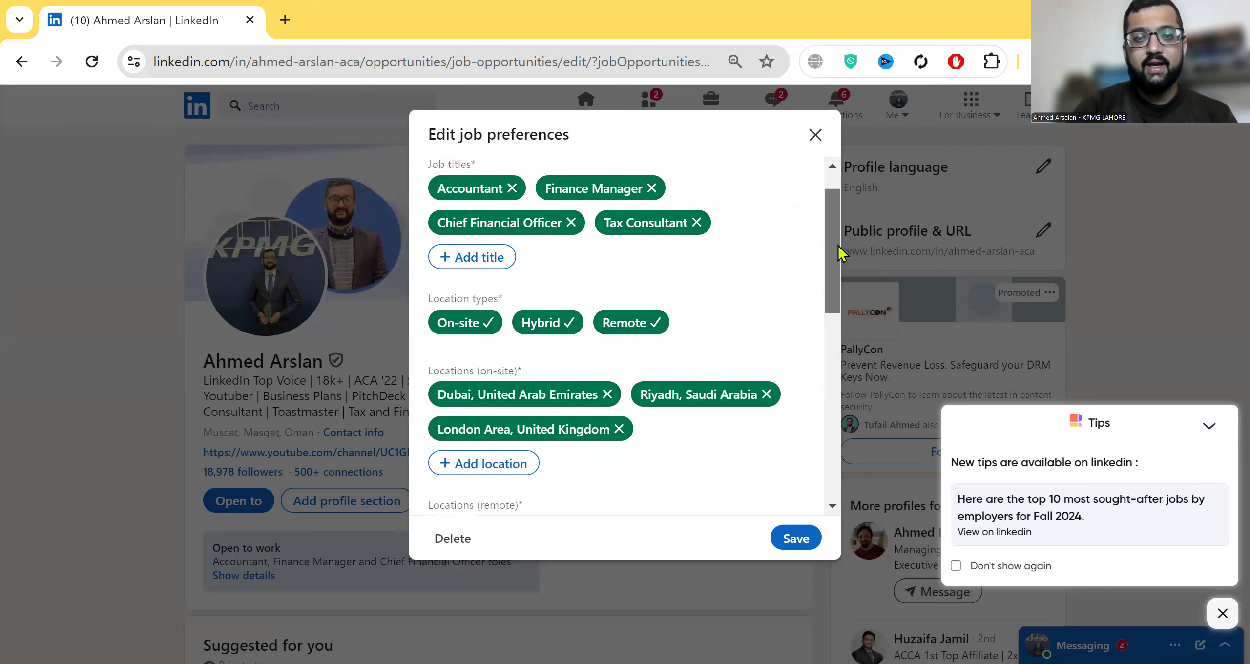
pyautogui.scroll(1, 511, 215)
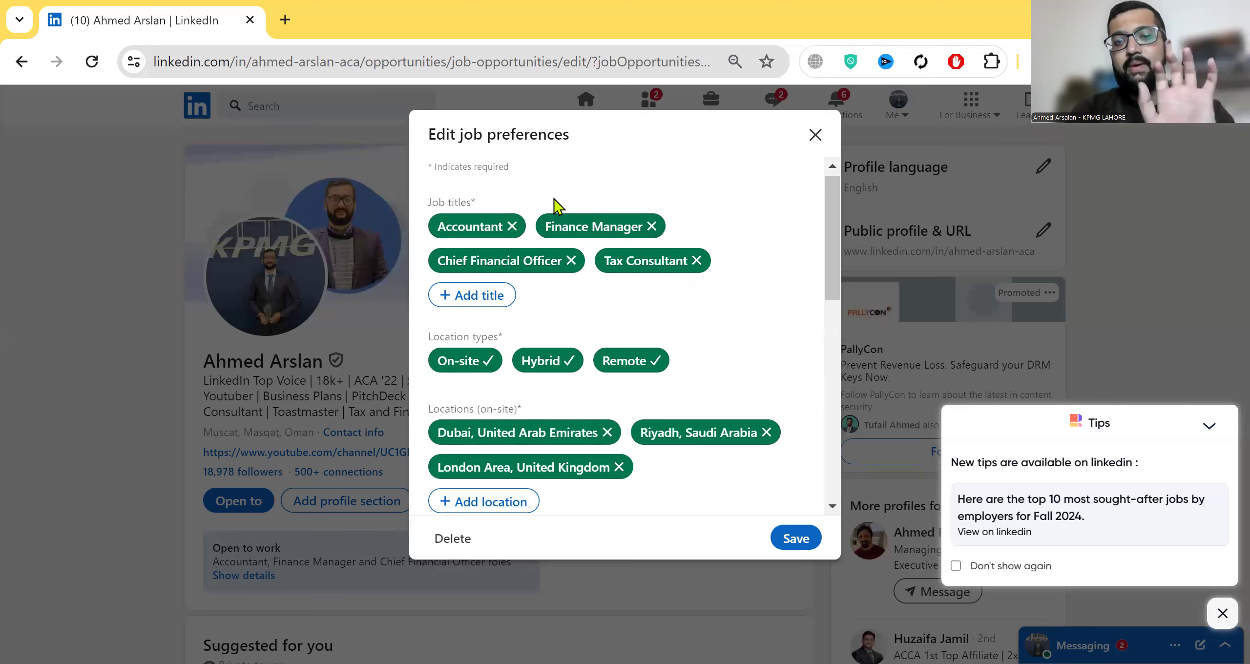
pyautogui.moveTo(833, 233); pyautogui.dragTo(826, 312)
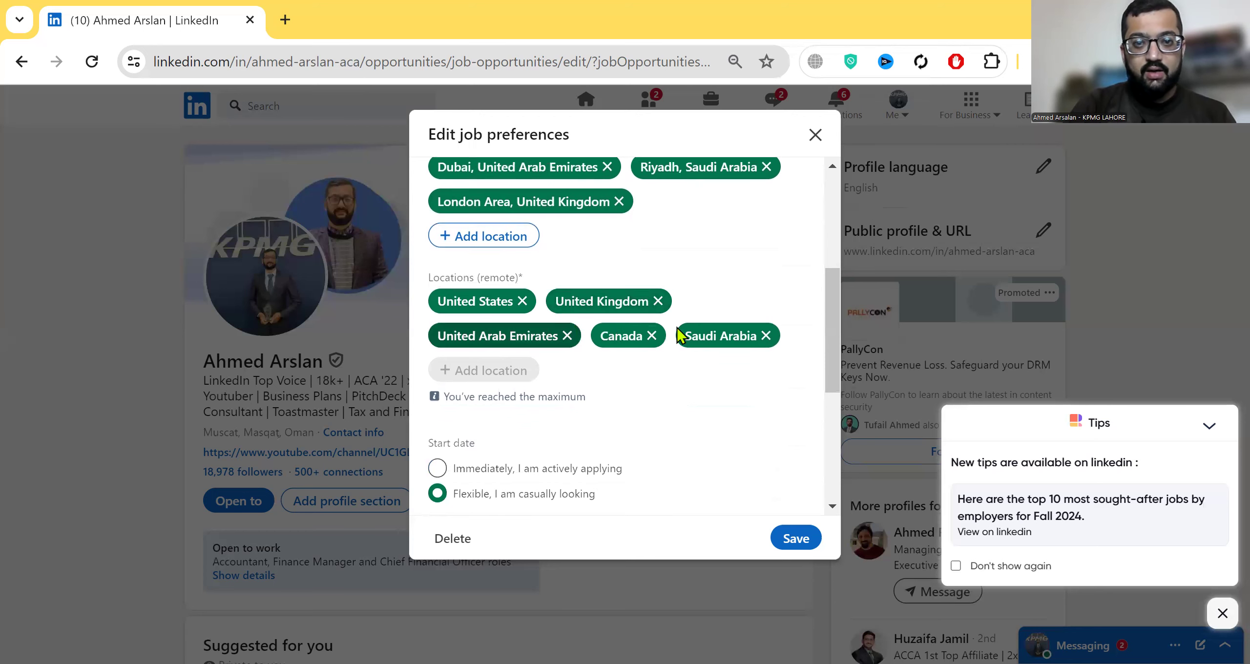
pyautogui.scroll(3, 828, 312)
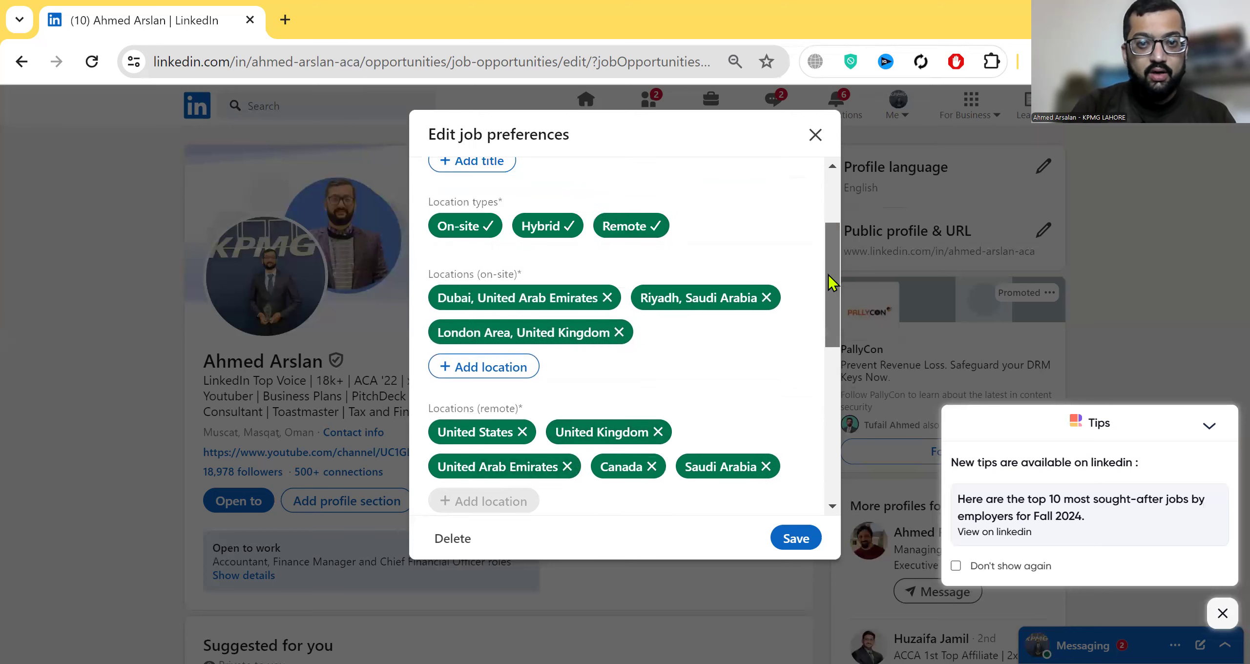
pyautogui.scroll(-1, 586, 258)
pyautogui.scroll(-1, 635, 247)
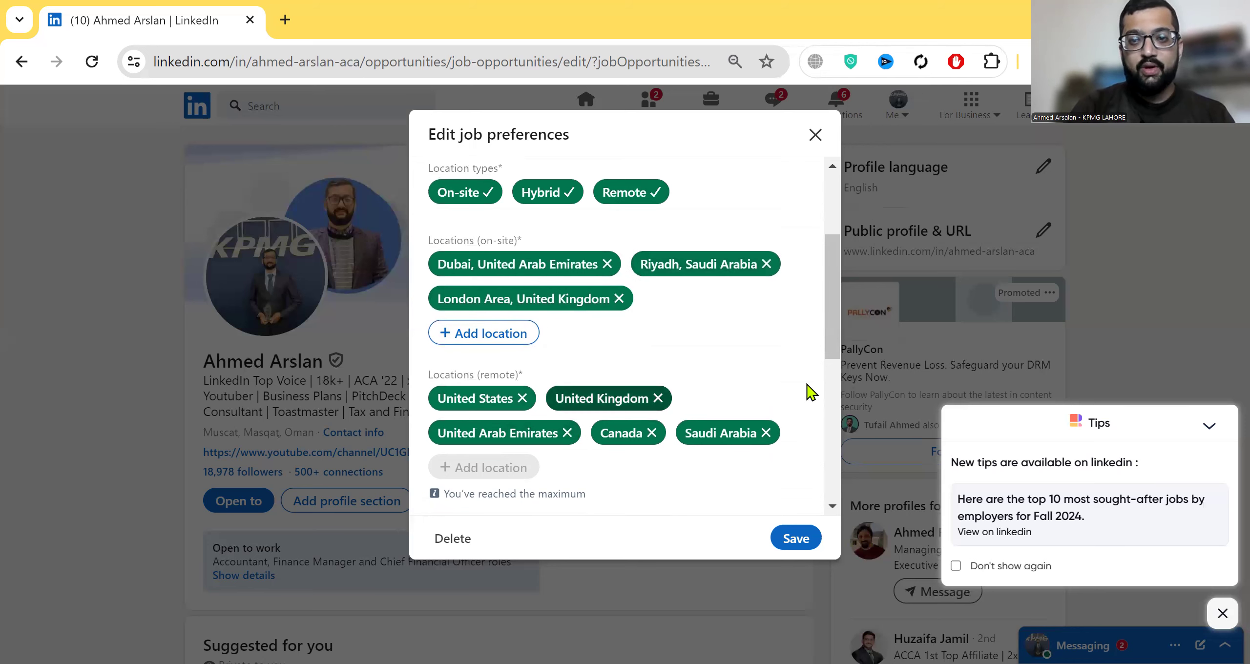
# - Choose the start date option "Flexible, I am casually looking" and add Internship to the employment types
pyautogui.scroll(-1, 836, 366)
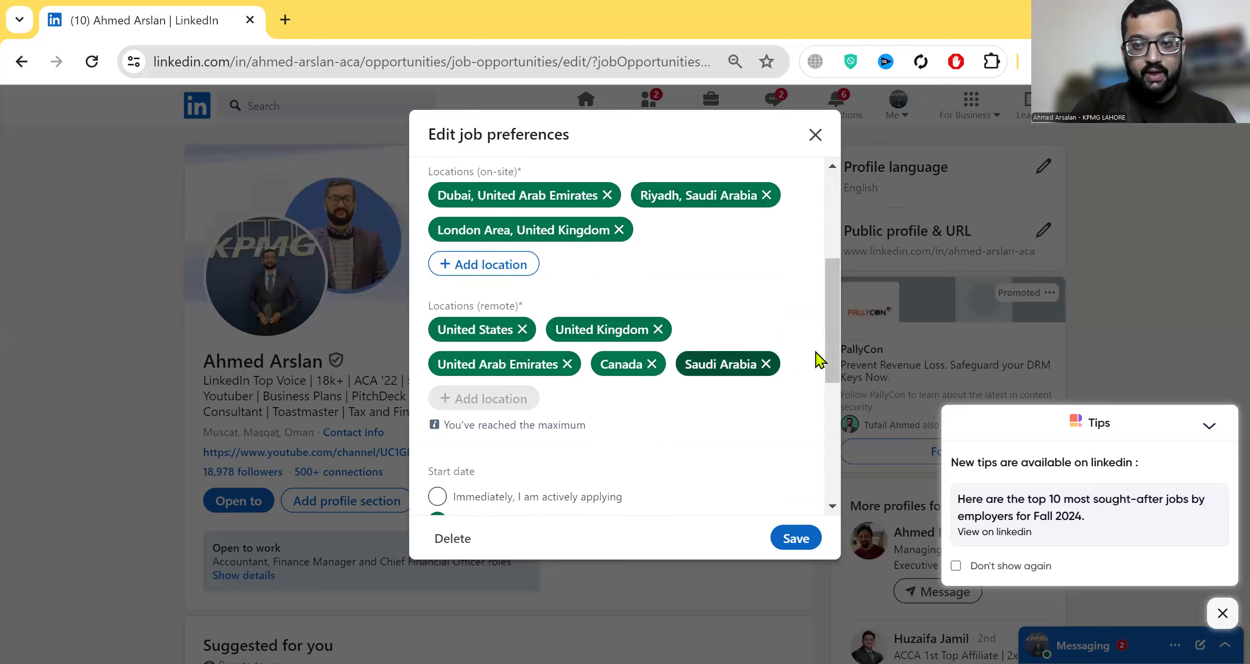
pyautogui.scroll(-3, 689, 399)
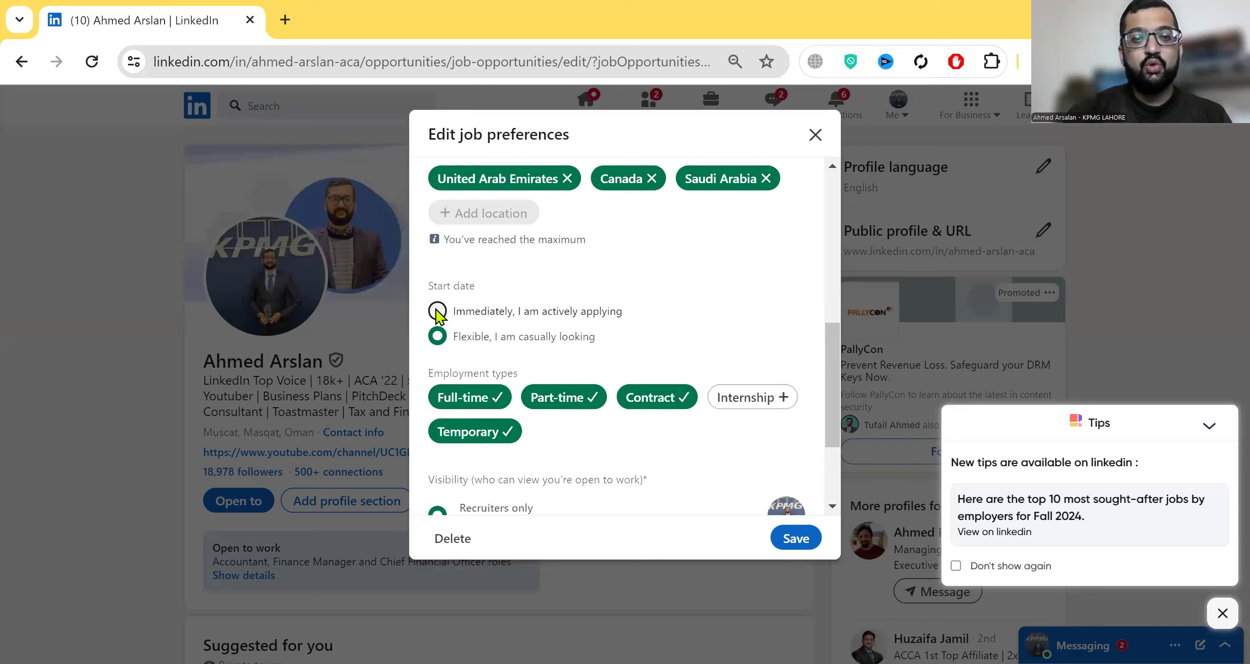
pyautogui.click(437, 310)
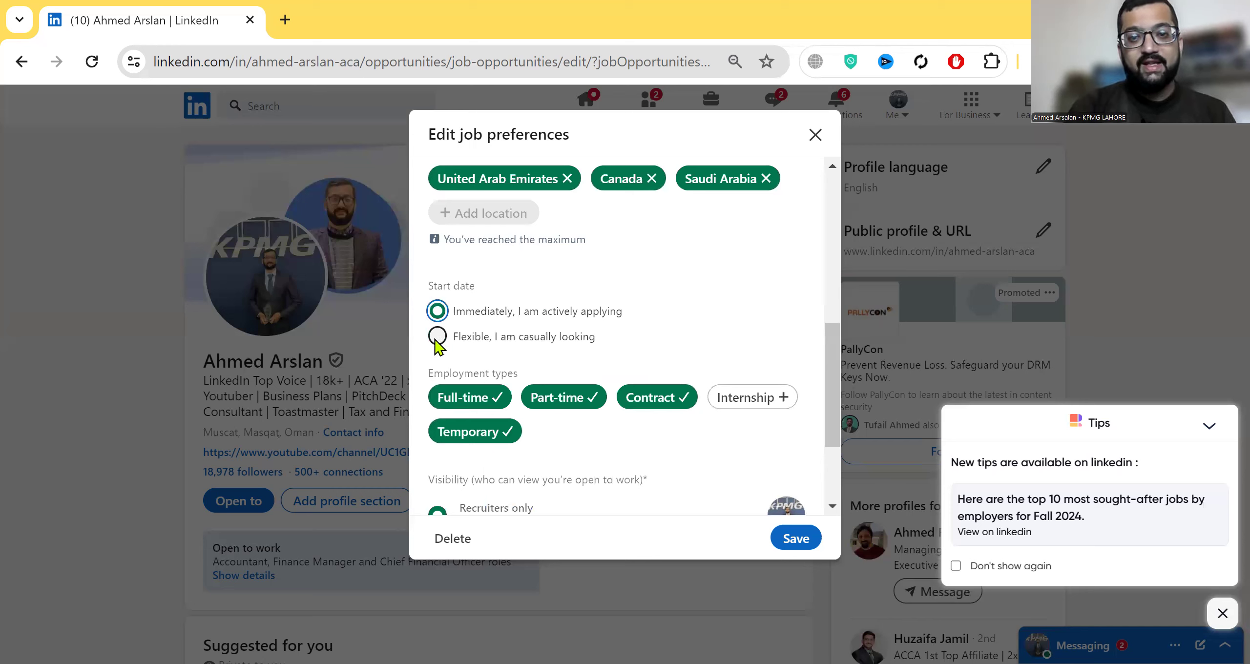
pyautogui.click(437, 336)
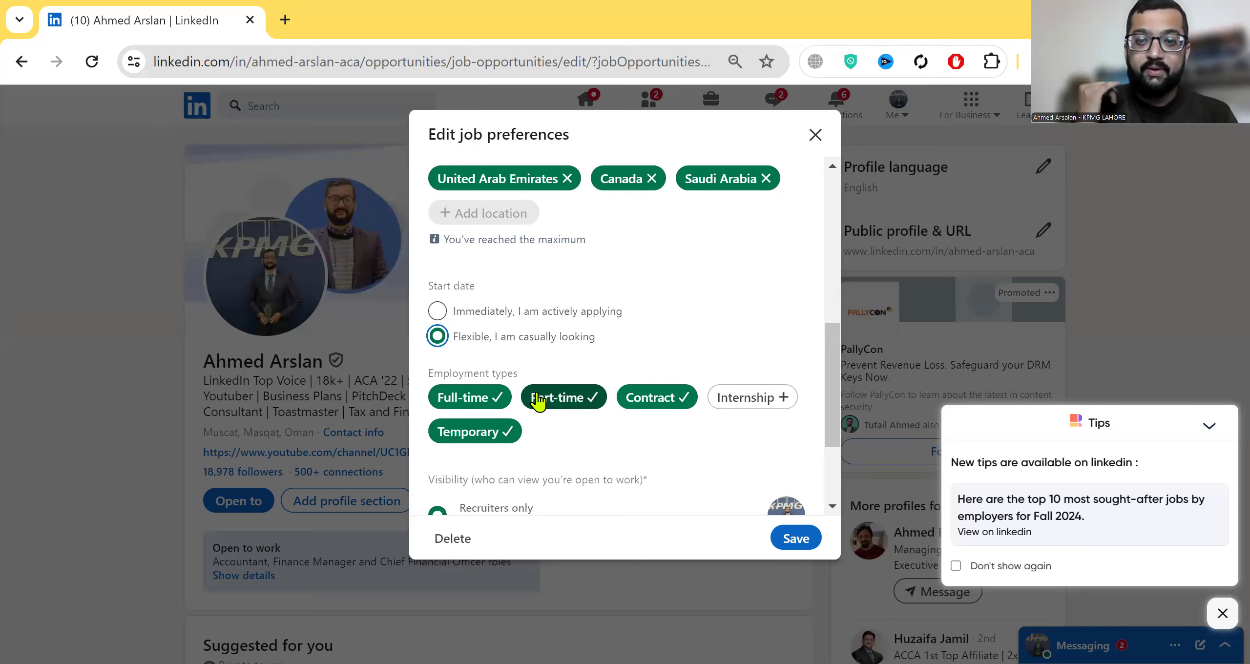
pyautogui.click(740, 405)
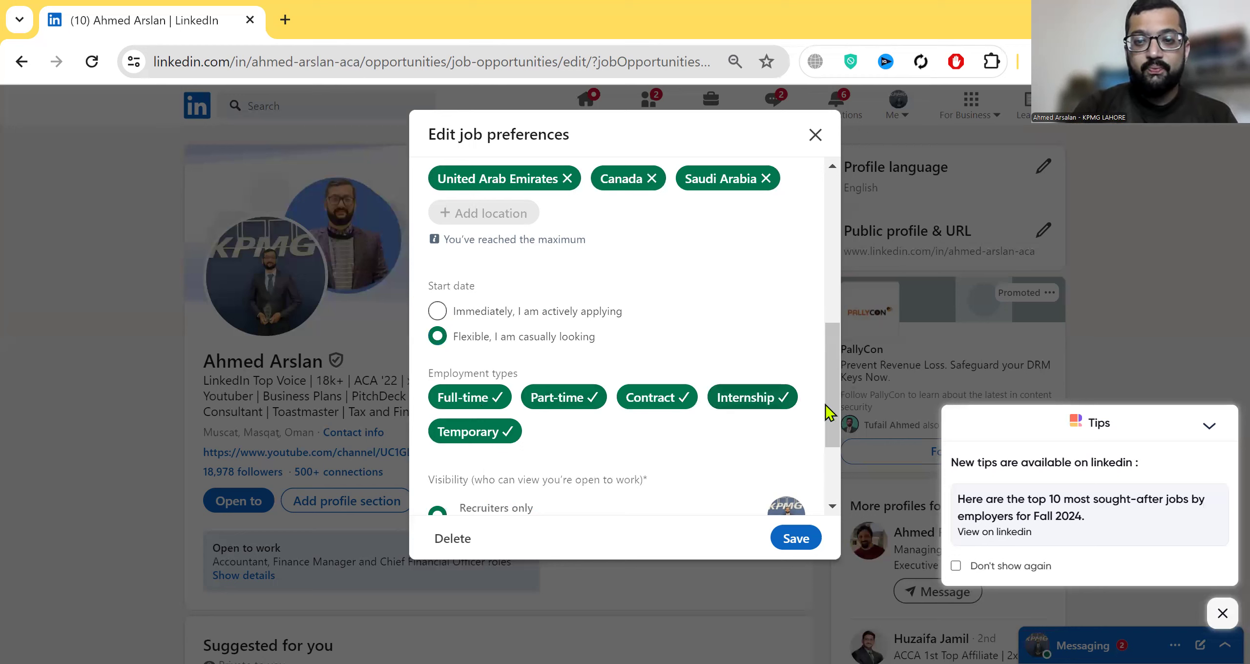
# - Set the Open to work visibility to Recruiters only and save the job preferences
pyautogui.scroll(-2, 825, 427)
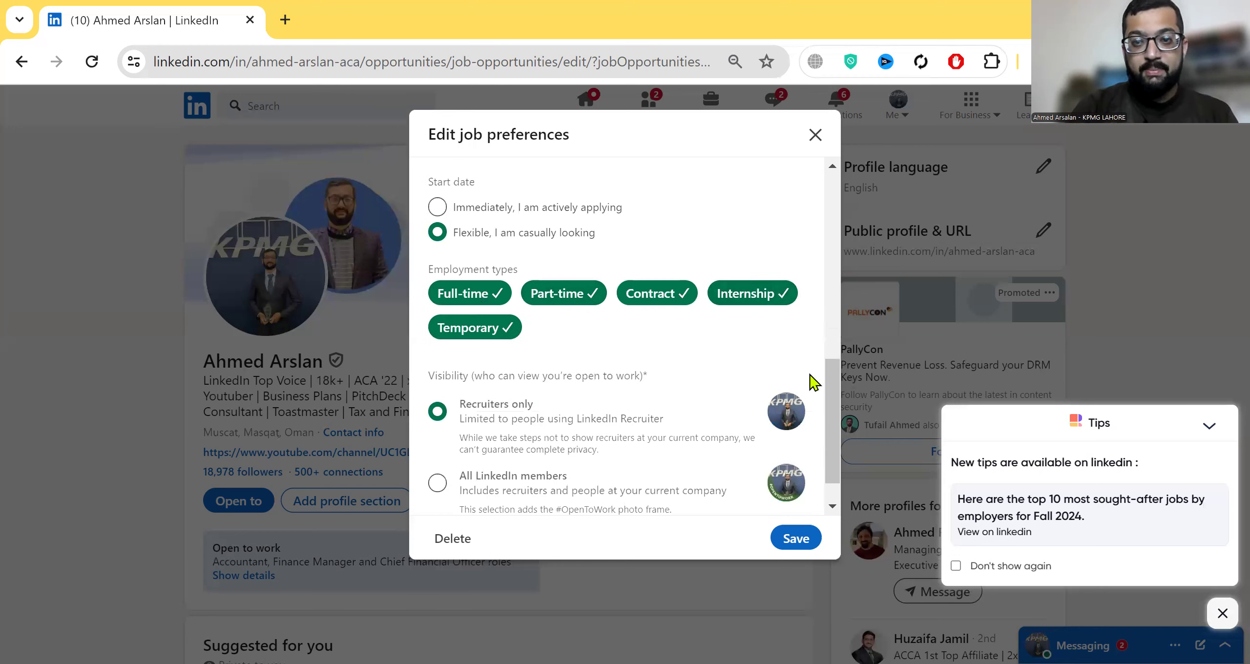
pyautogui.scroll(-1, 831, 420)
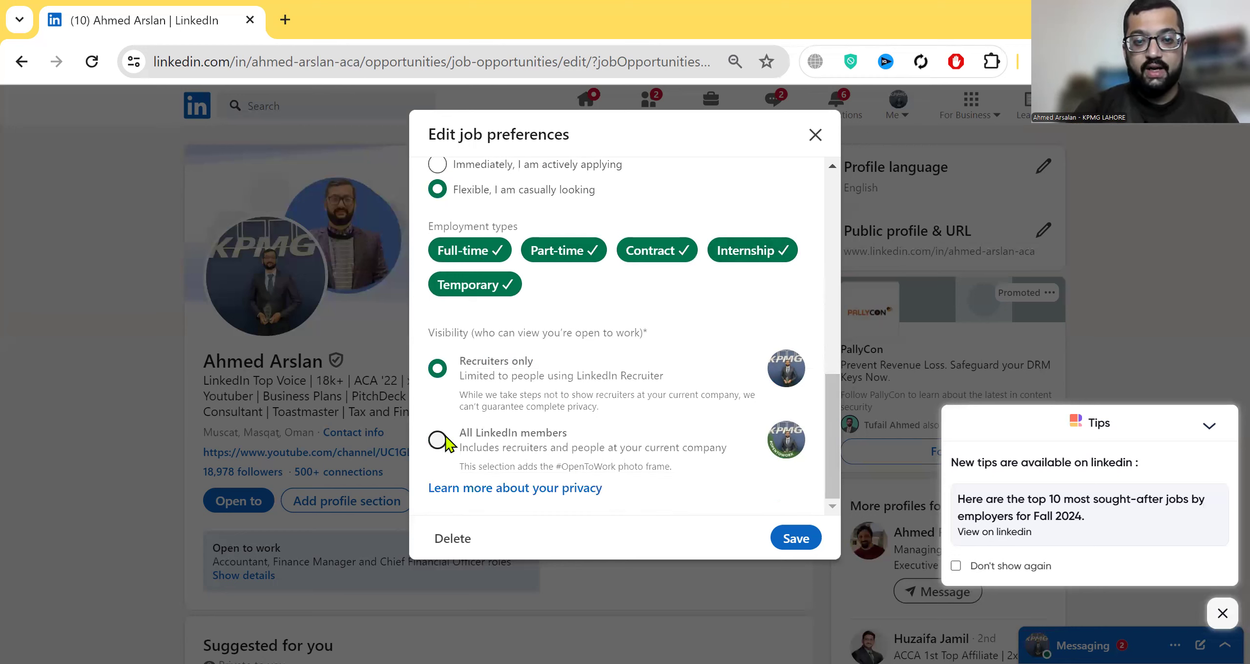
pyautogui.press('Down')
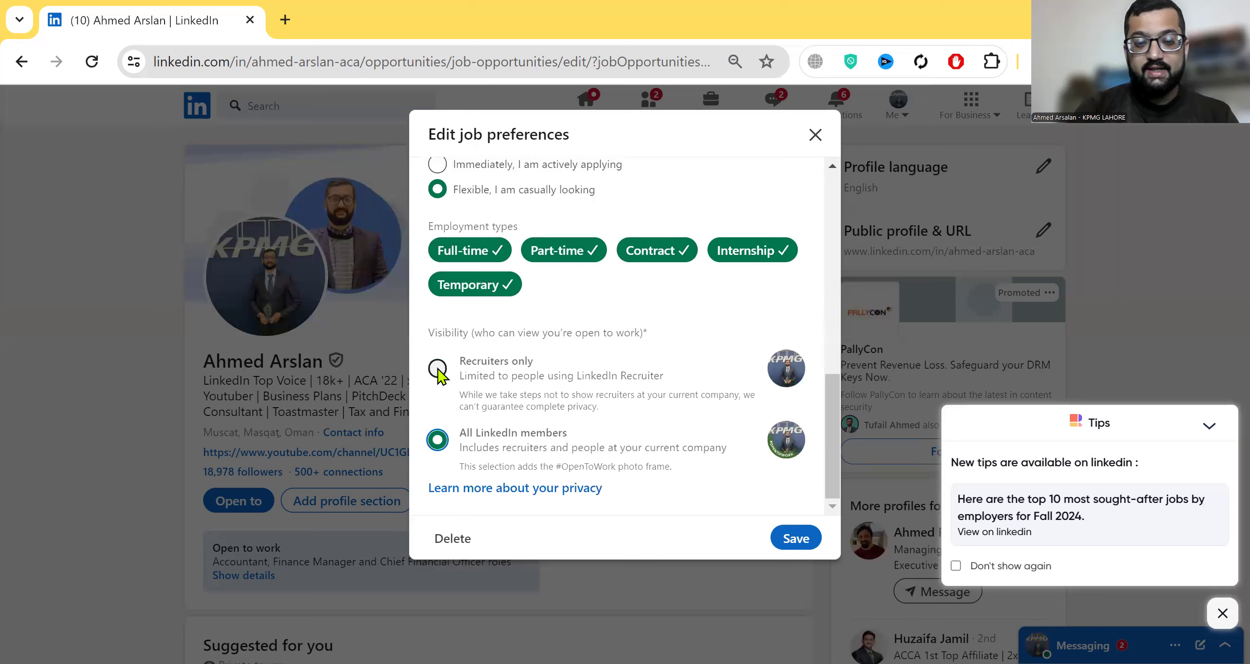
pyautogui.click(437, 369)
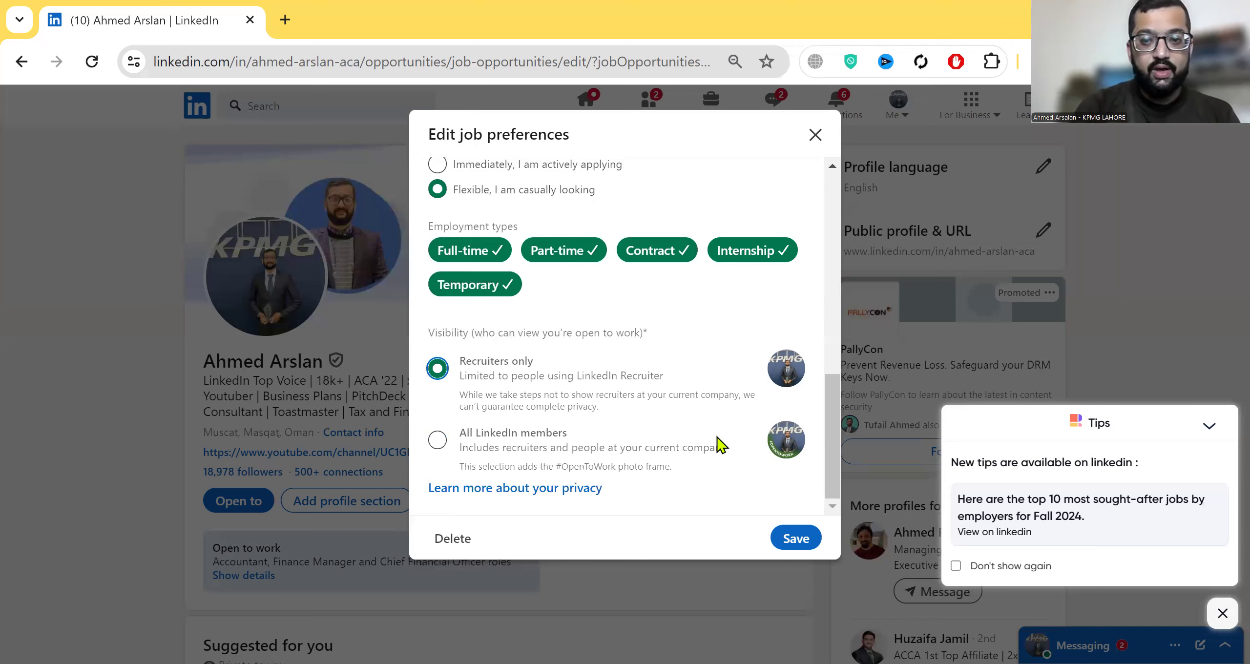
pyautogui.click(800, 541)
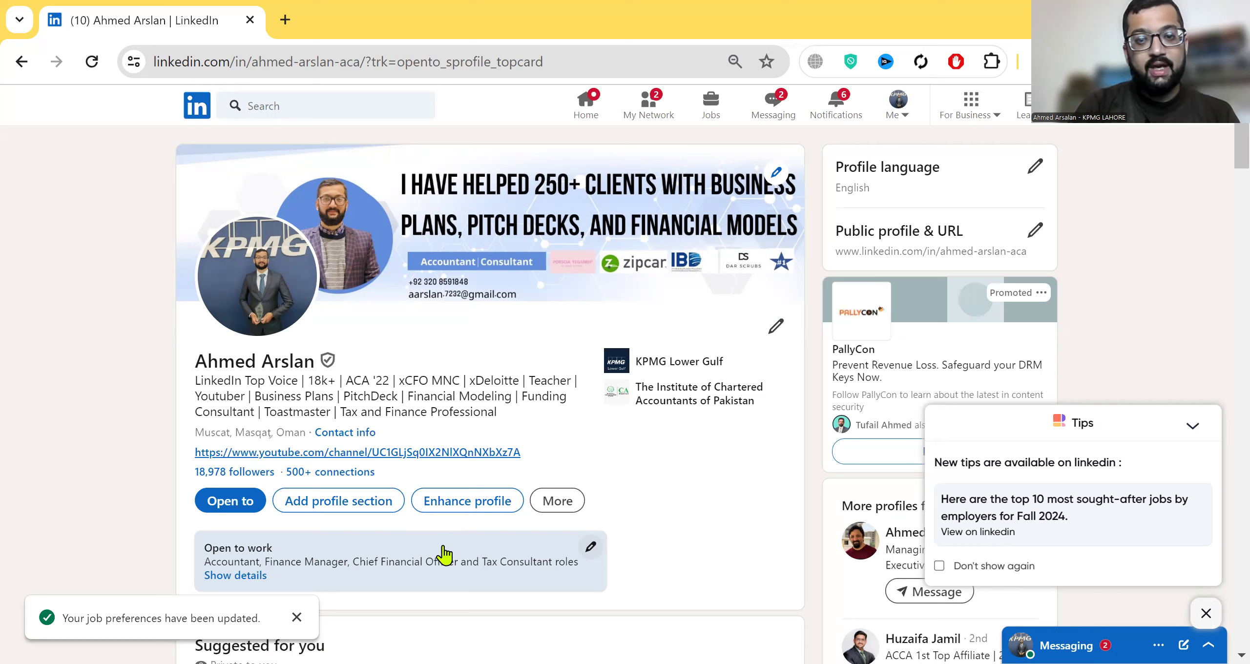
# - Reopen the saved job preferences, check them through to the visibility setting, and close them without changes
pyautogui.click(591, 548)
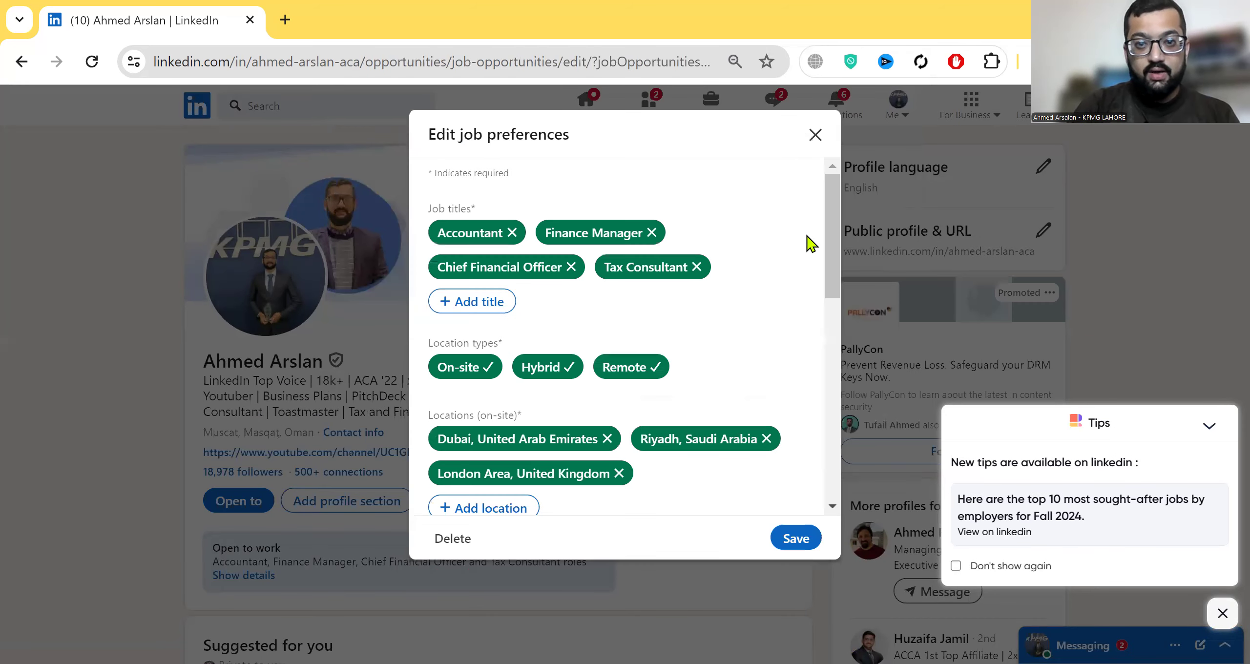
pyautogui.click(829, 337)
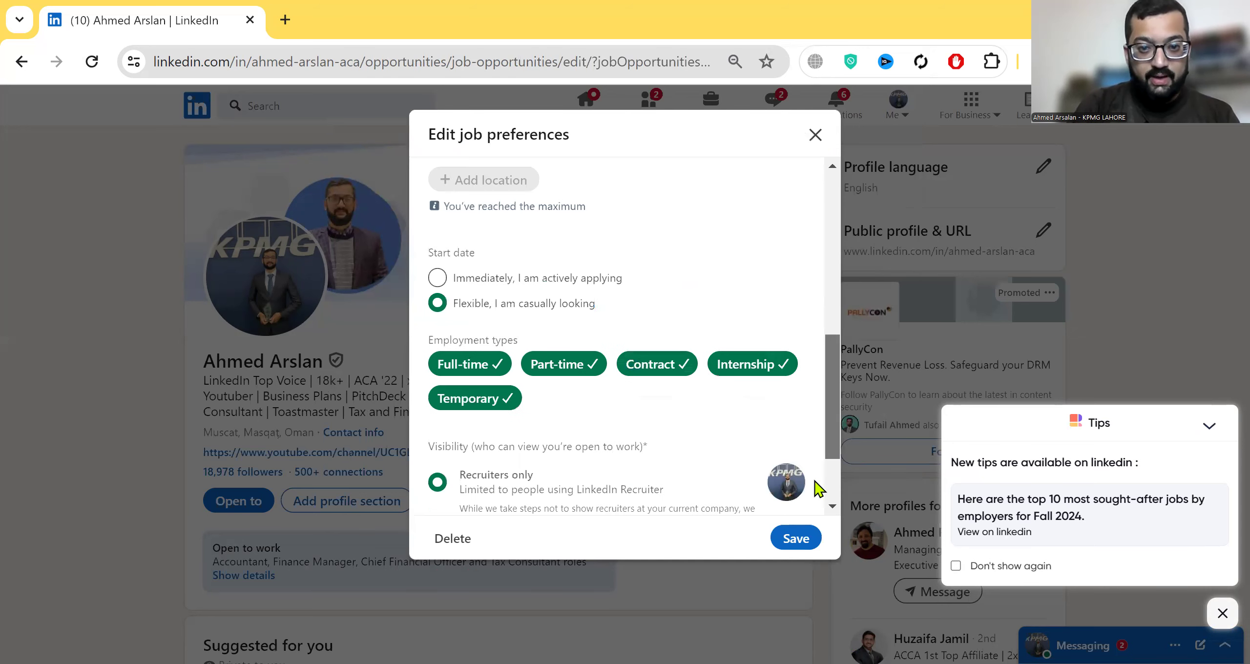
pyautogui.scroll(-3, 817, 493)
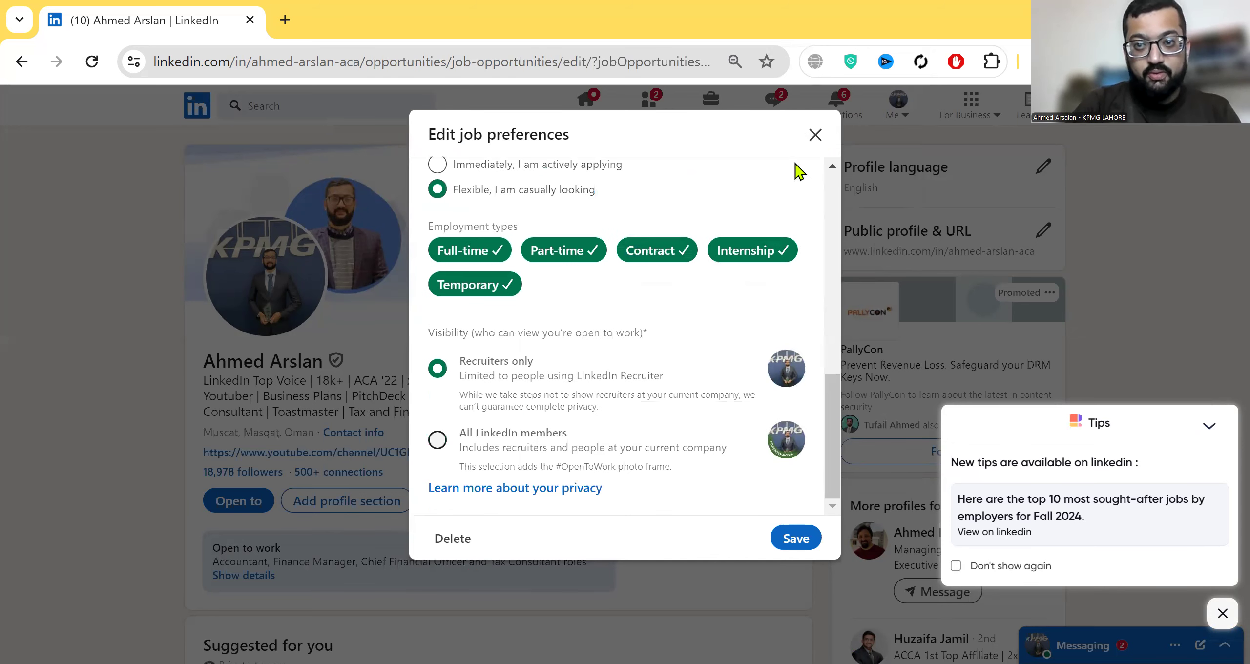
pyautogui.click(814, 136)
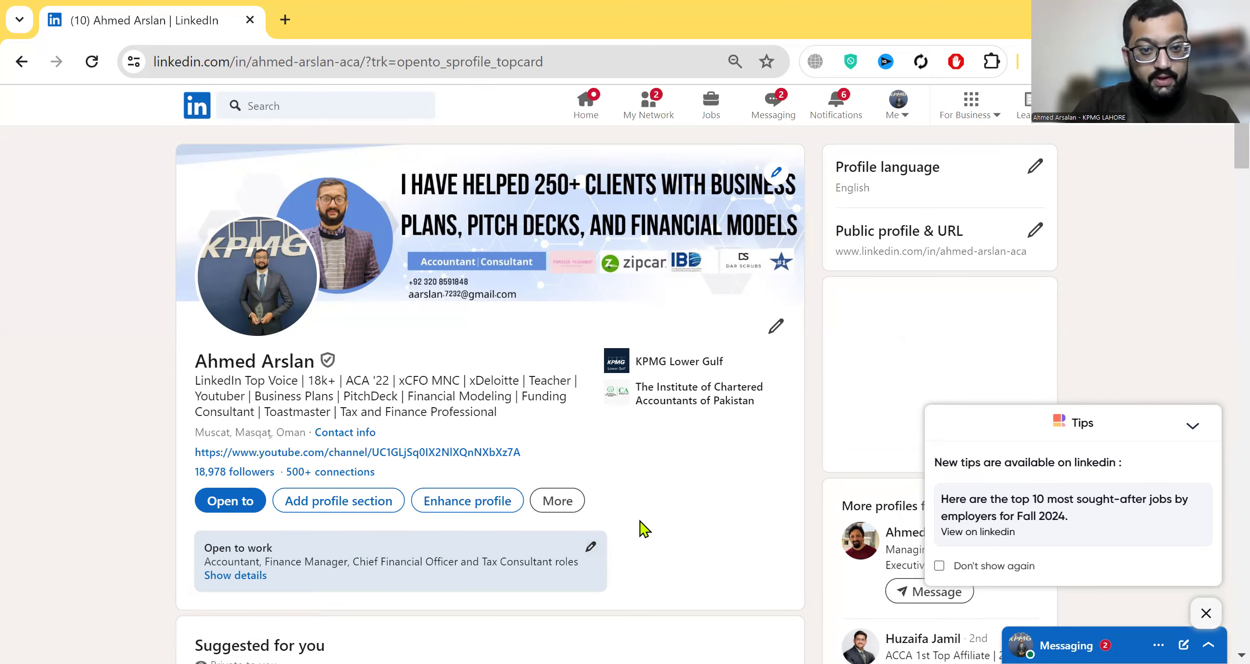
# - View the company choices for the Hiring option under Open to, and leave without selecting one
pyautogui.scroll(-1, 488, 515)
pyautogui.click(224, 471)
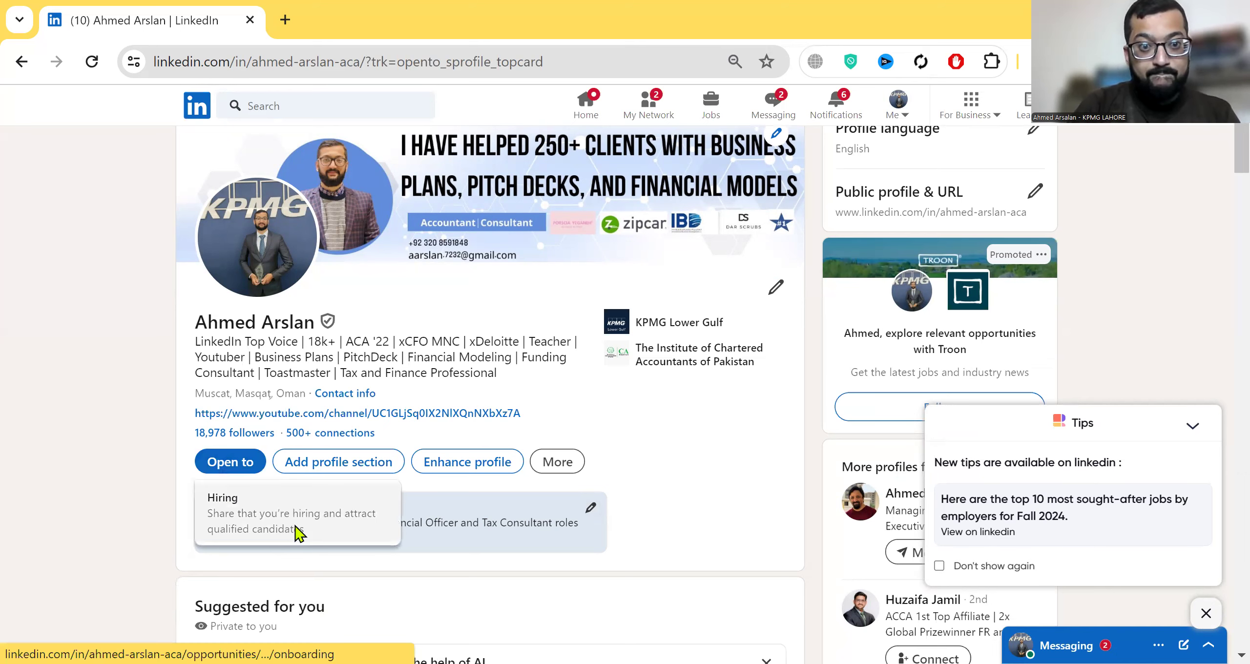
pyautogui.click(291, 513)
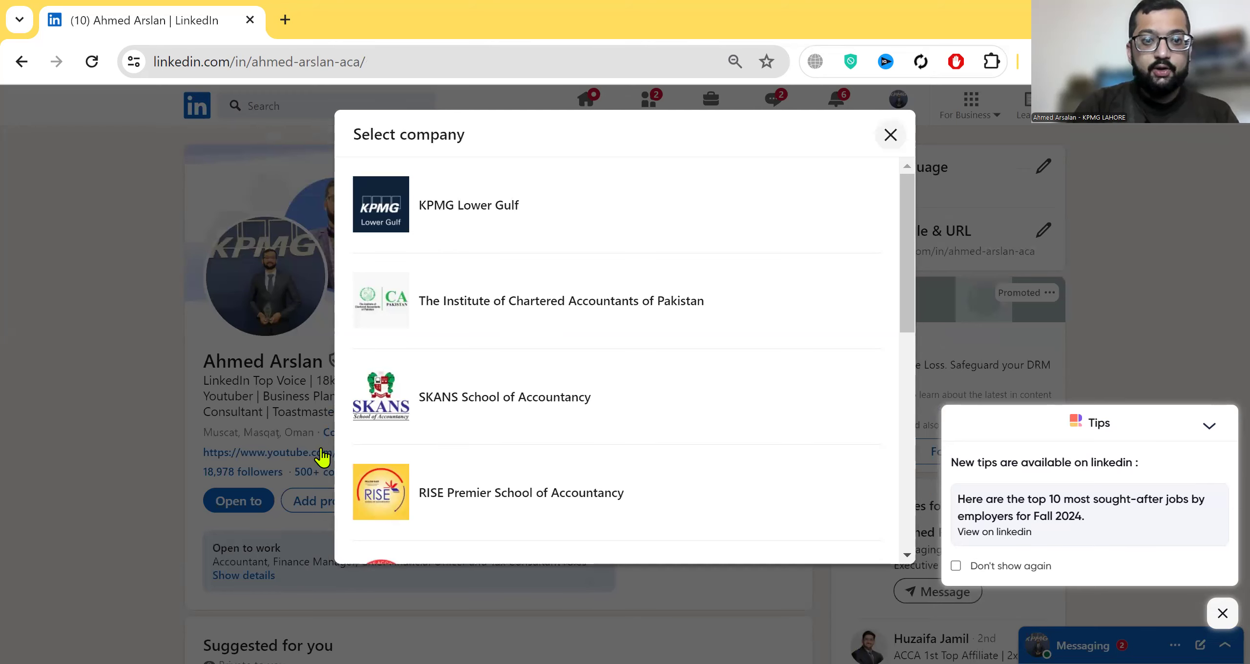
pyautogui.click(286, 433)
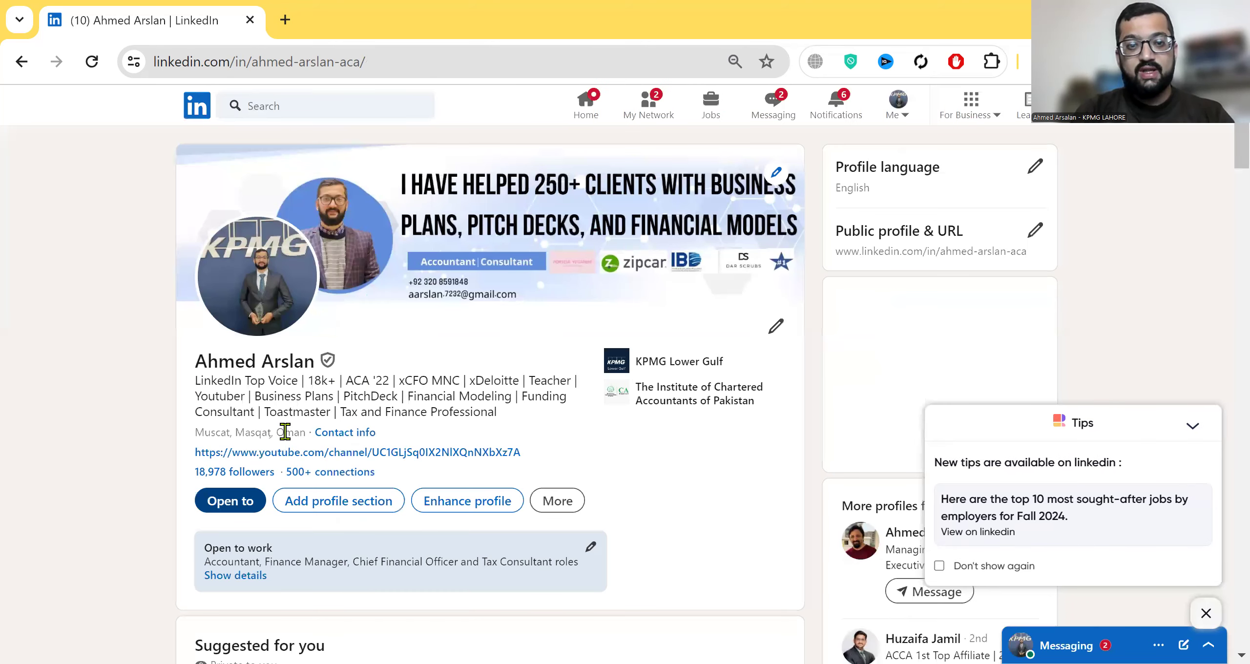
# - Examine the Core sections that can be added to the profile, and close the list without adding any
pyautogui.scroll(-1, 27, 478)
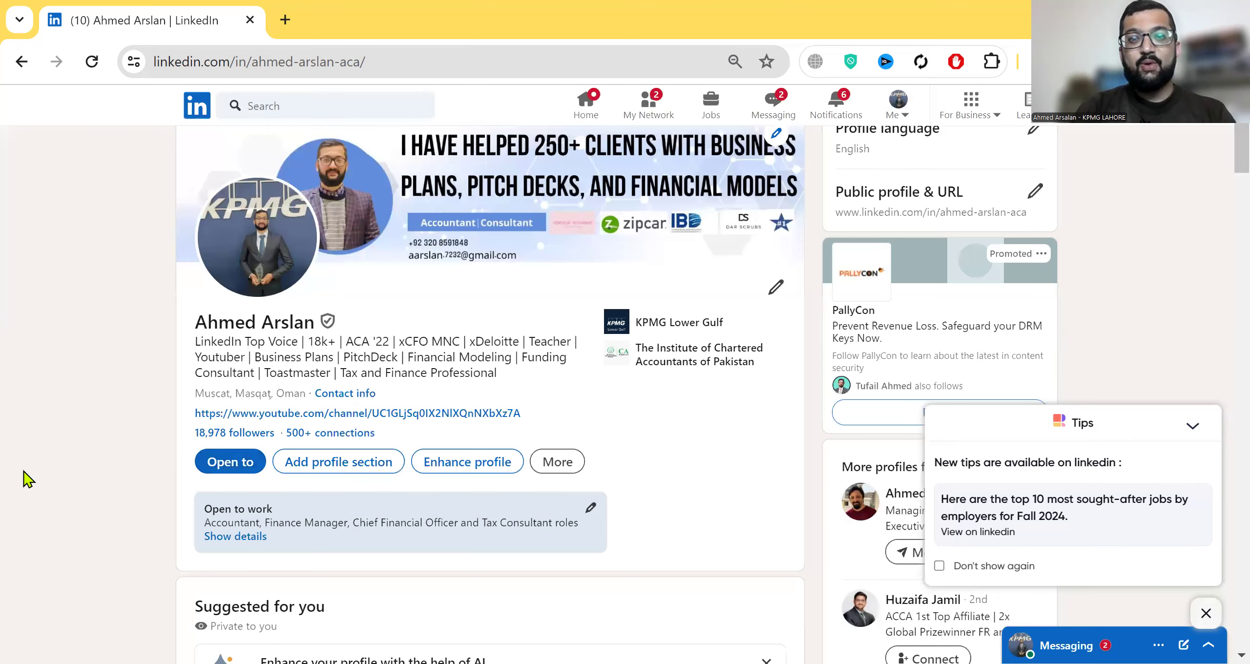
pyautogui.scroll(-1, 27, 478)
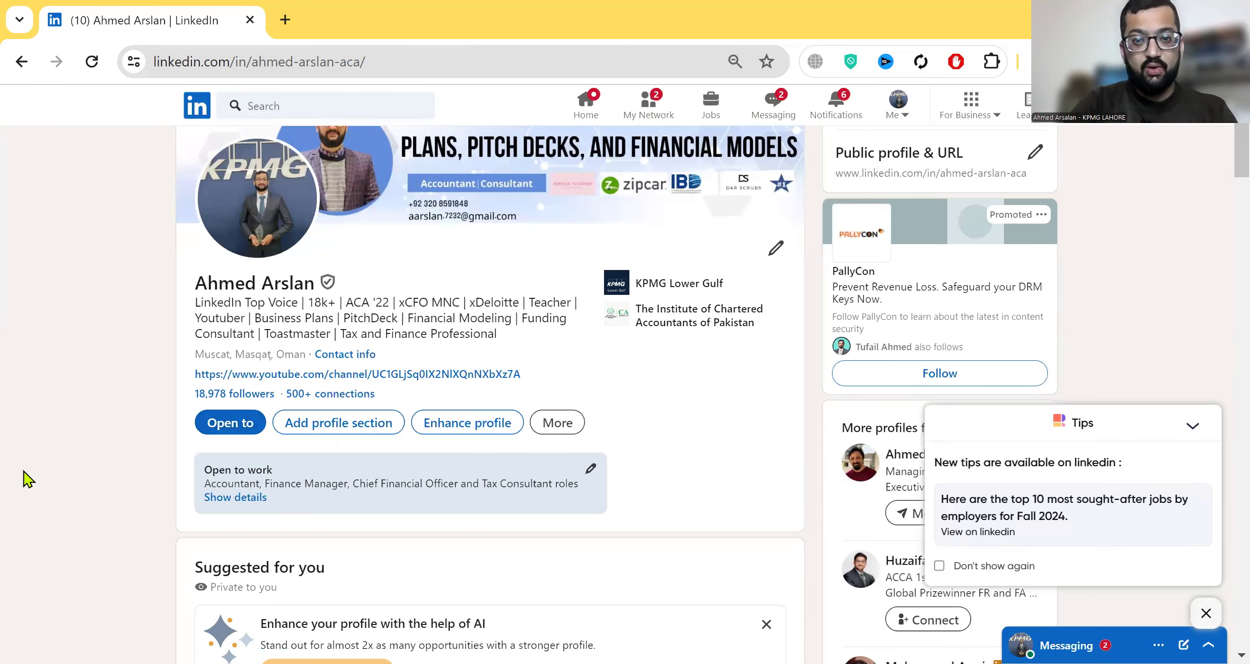
pyautogui.scroll(-2, 271, 464)
pyautogui.click(569, 353)
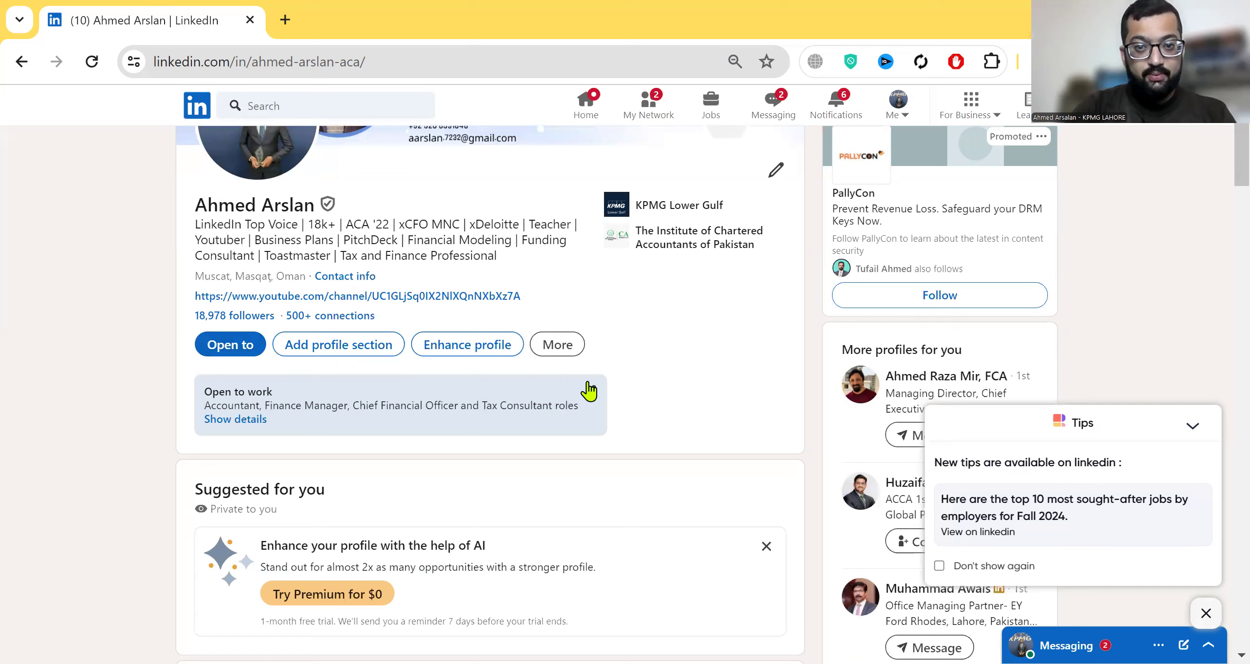
pyautogui.click(654, 331)
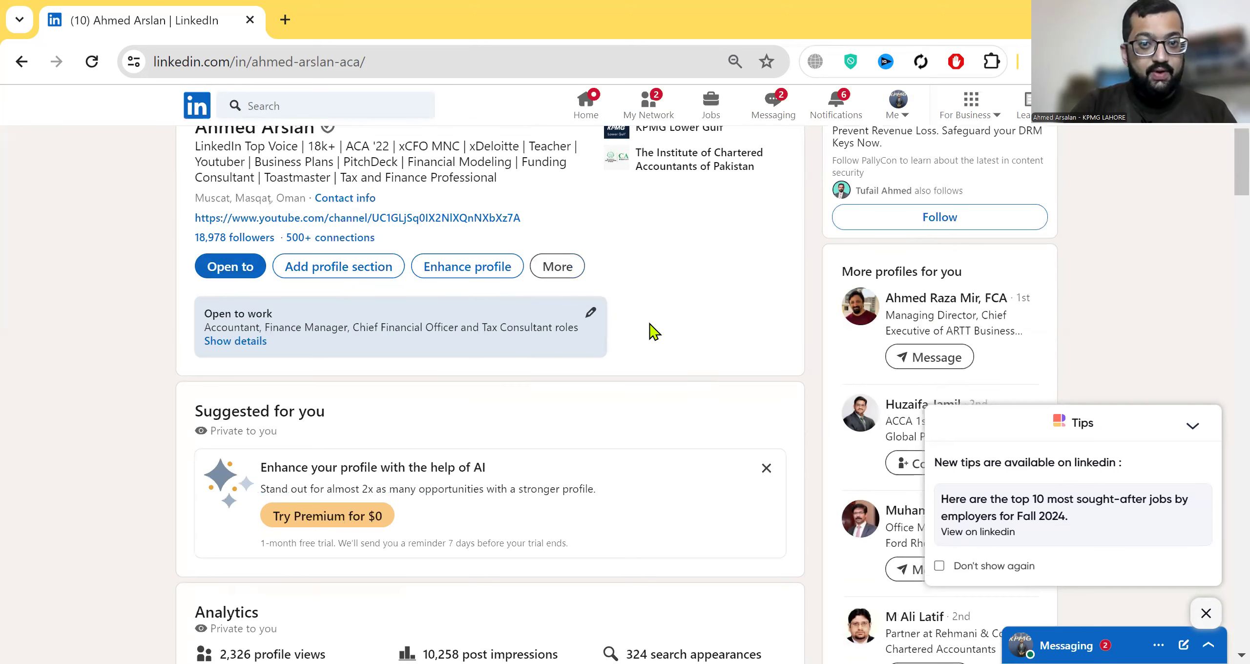
pyautogui.scroll(-2, 404, 295)
pyautogui.click(361, 229)
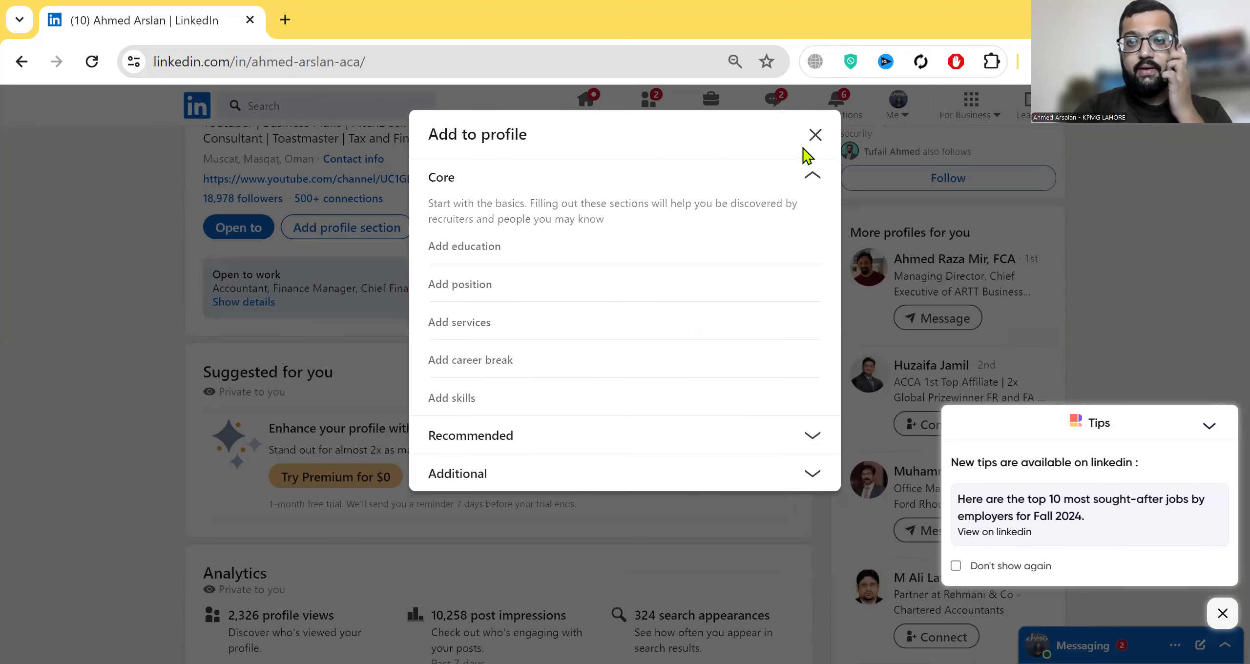
pyautogui.click(814, 136)
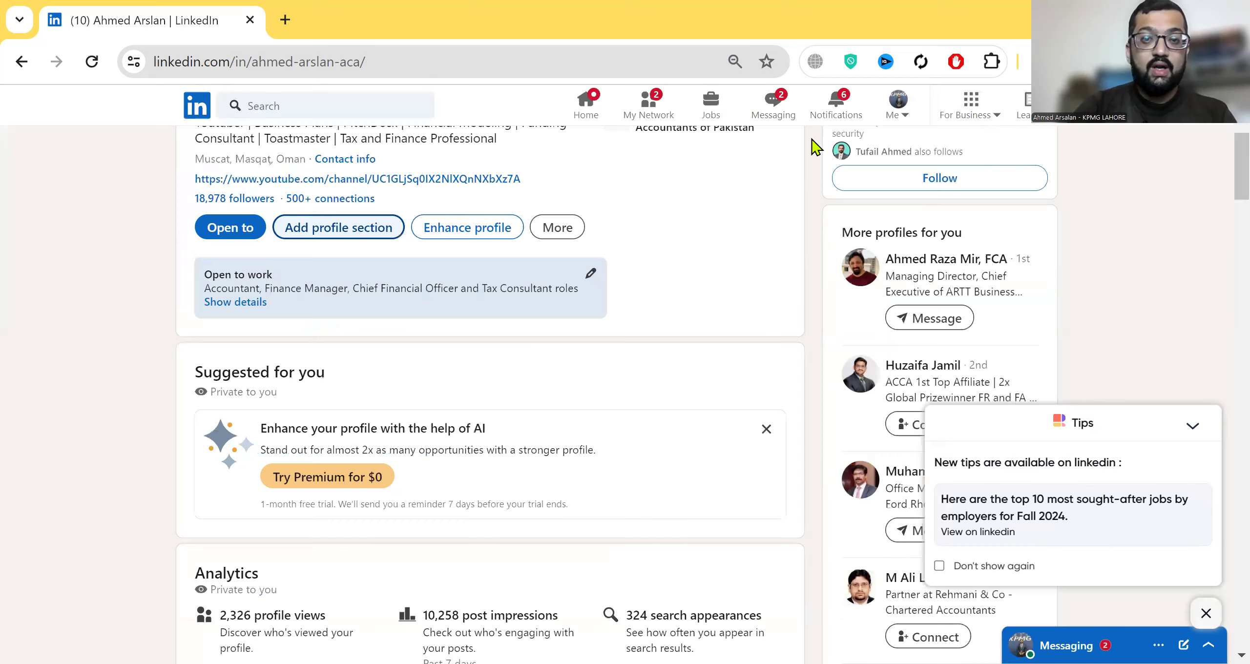
# - Expand the profile's About section and read the full summary, including the certifications
pyautogui.scroll(-2, 814, 146)
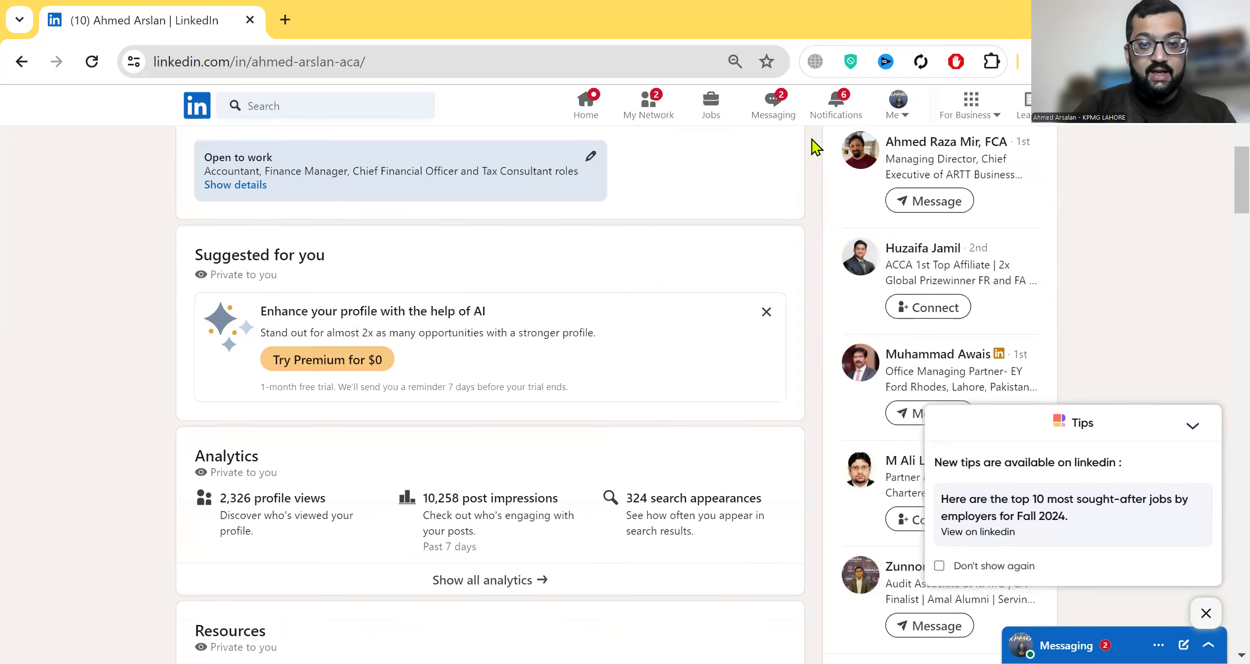
pyautogui.scroll(-3, 812, 146)
pyautogui.scroll(-6, 811, 146)
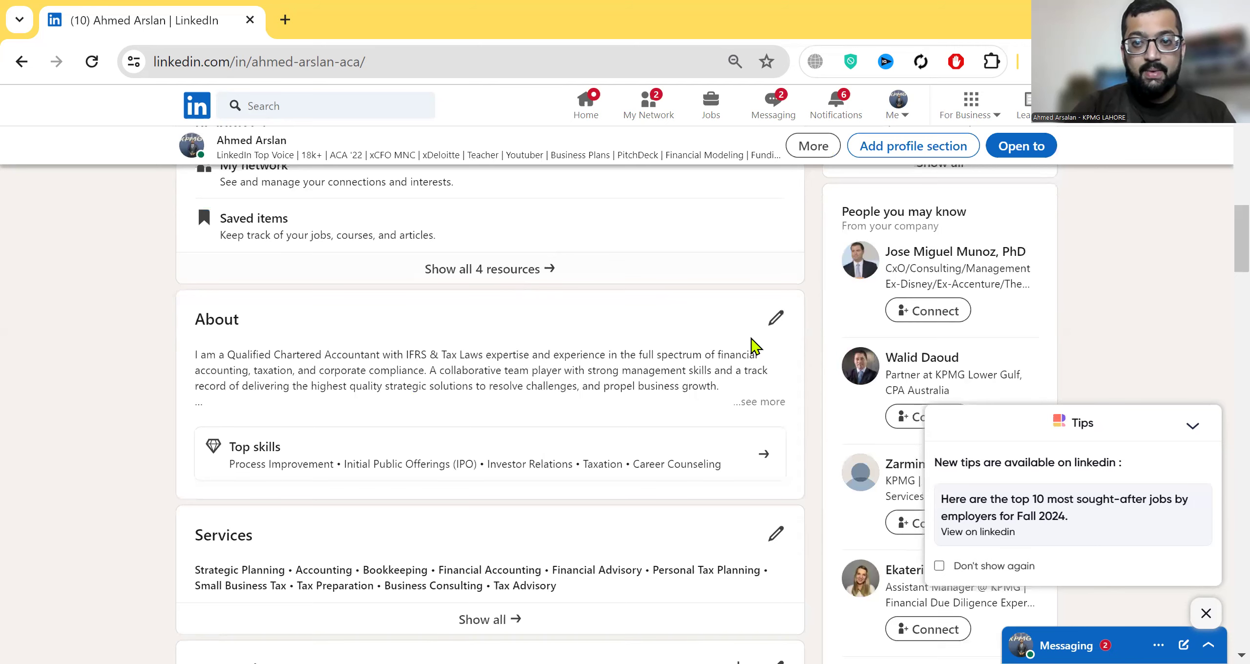
pyautogui.click(192, 405)
pyautogui.scroll(-5, 334, 375)
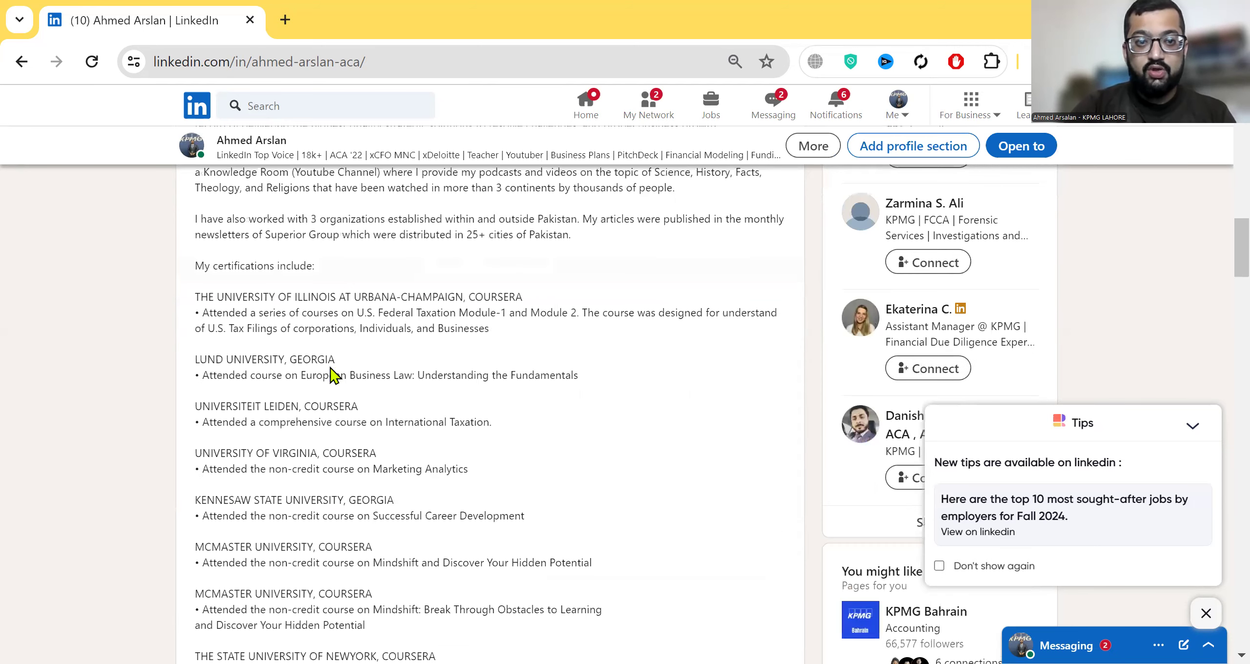
pyautogui.scroll(-4, 332, 376)
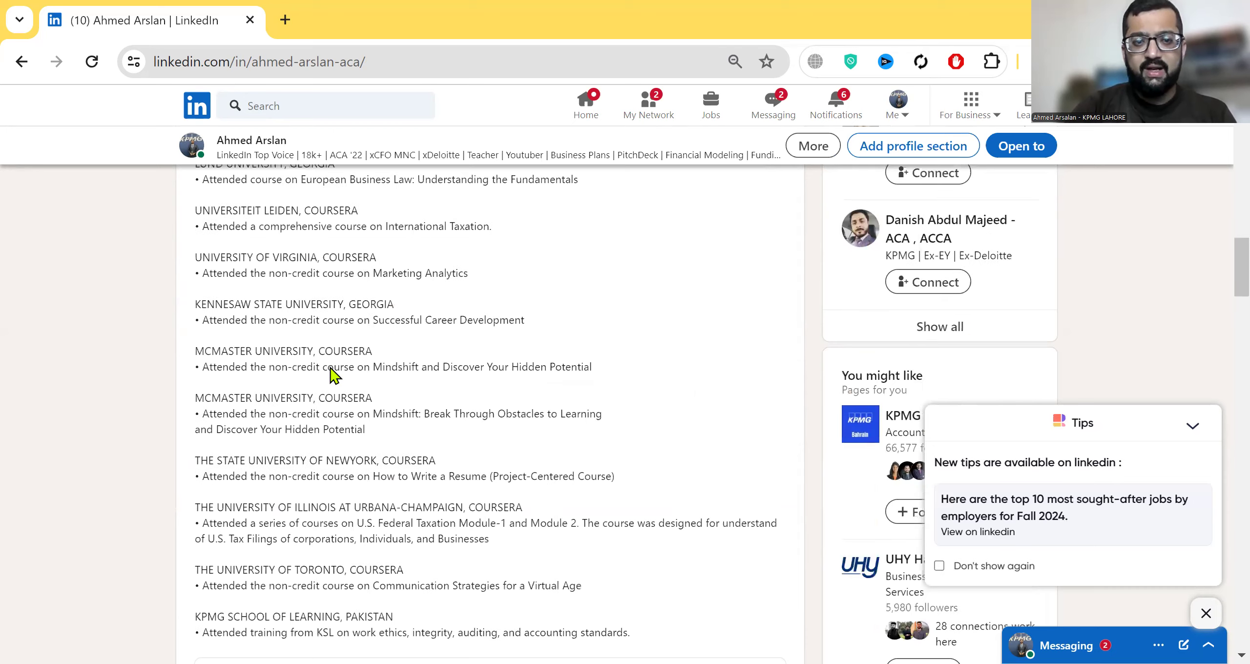
pyautogui.scroll(-2, 333, 376)
pyautogui.scroll(-1, 334, 375)
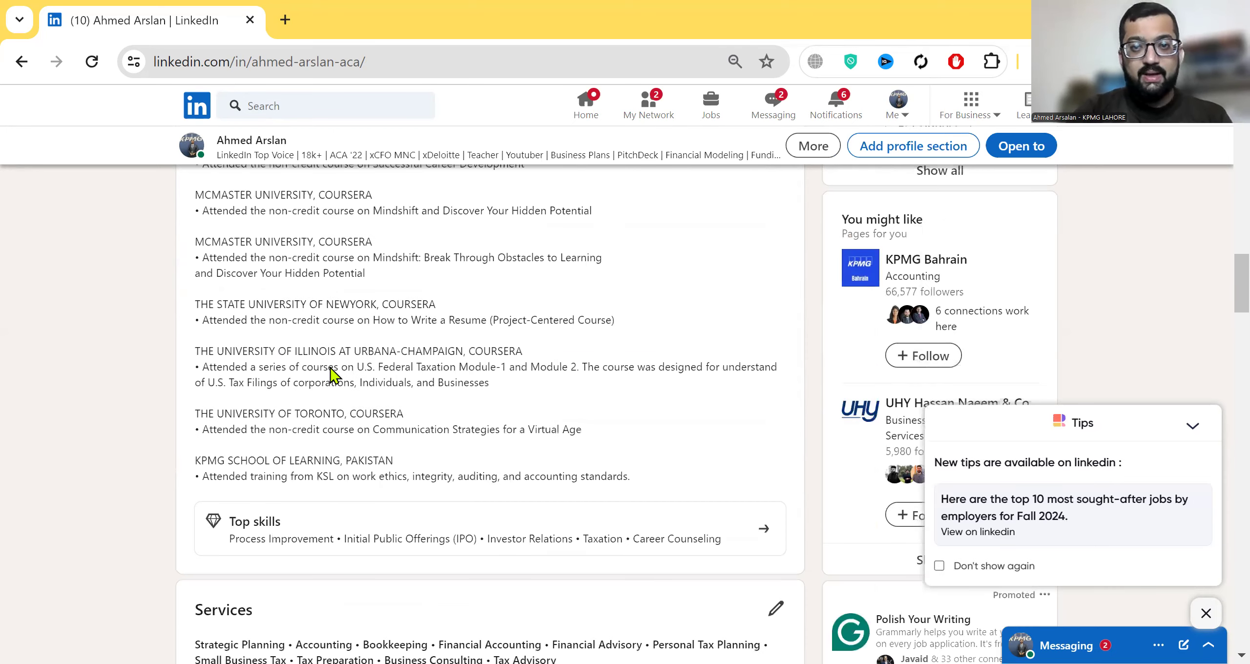
# - Review the Services section and browse the certificates in the Featured section
pyautogui.scroll(-7, 607, 275)
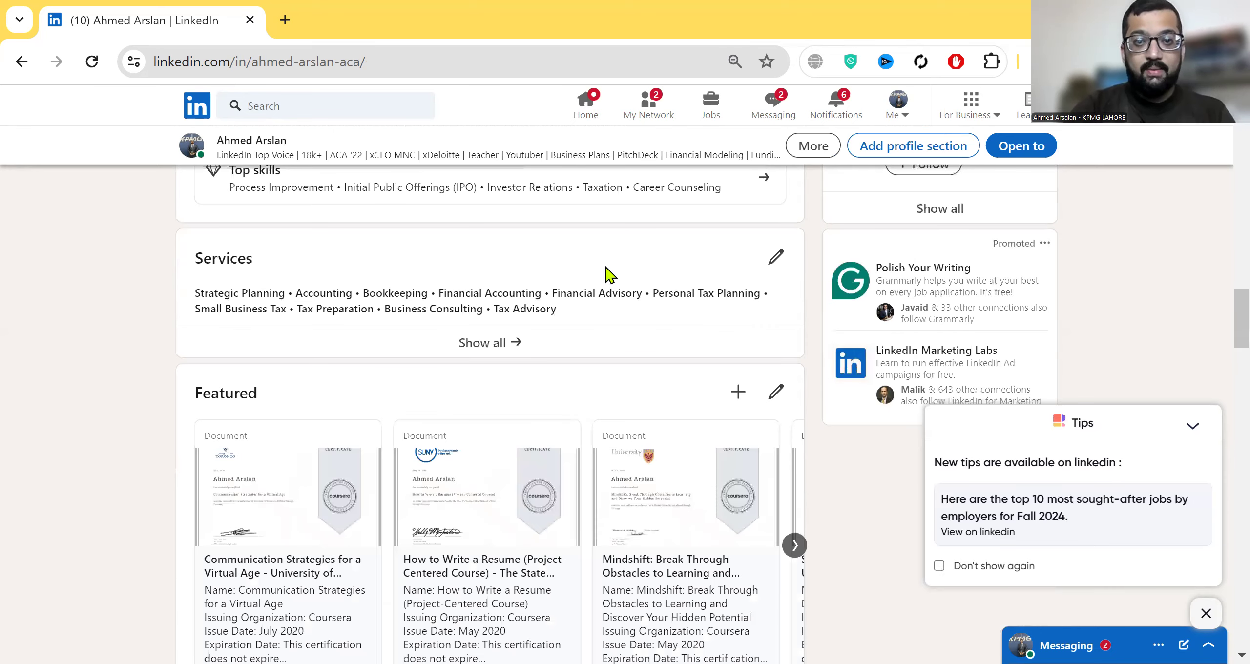
pyautogui.scroll(-1, 508, 264)
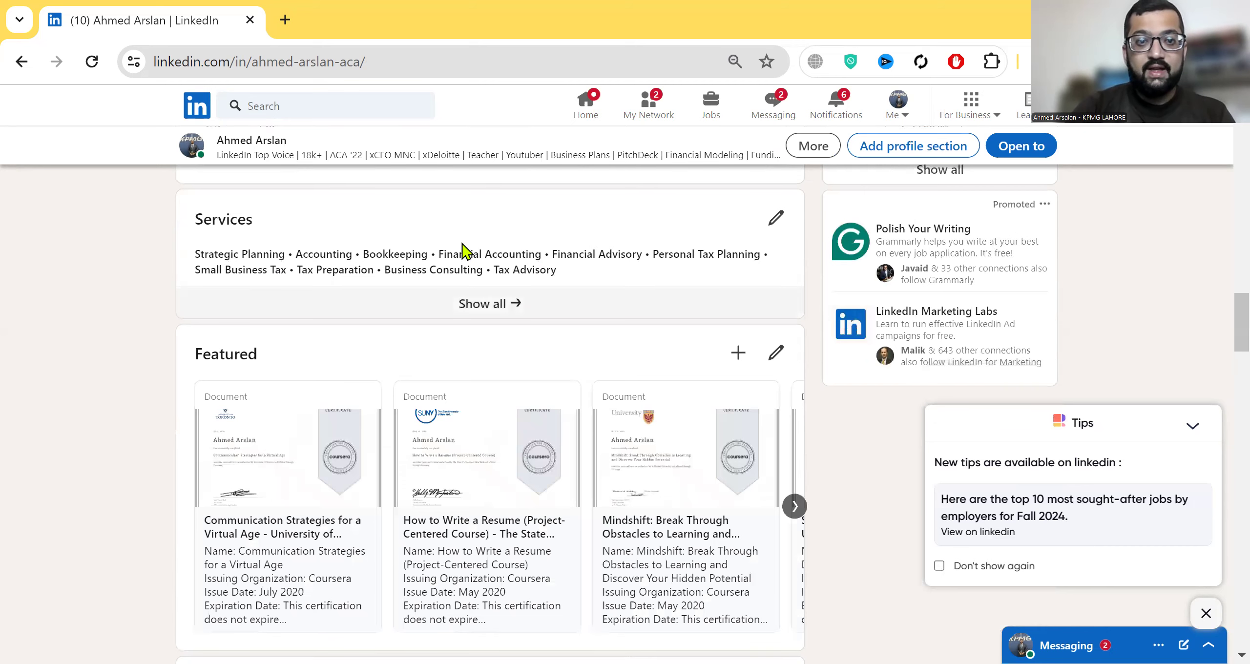
pyautogui.scroll(-1, 465, 251)
pyautogui.scroll(-4, 410, 223)
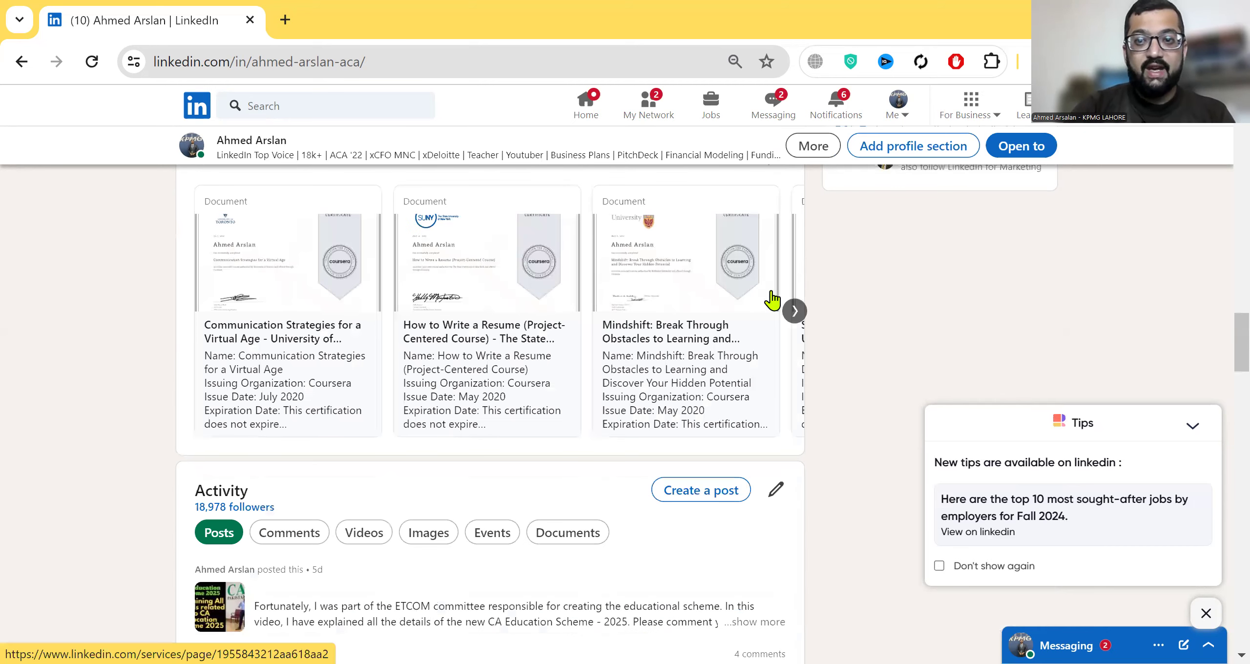
pyautogui.click(794, 311)
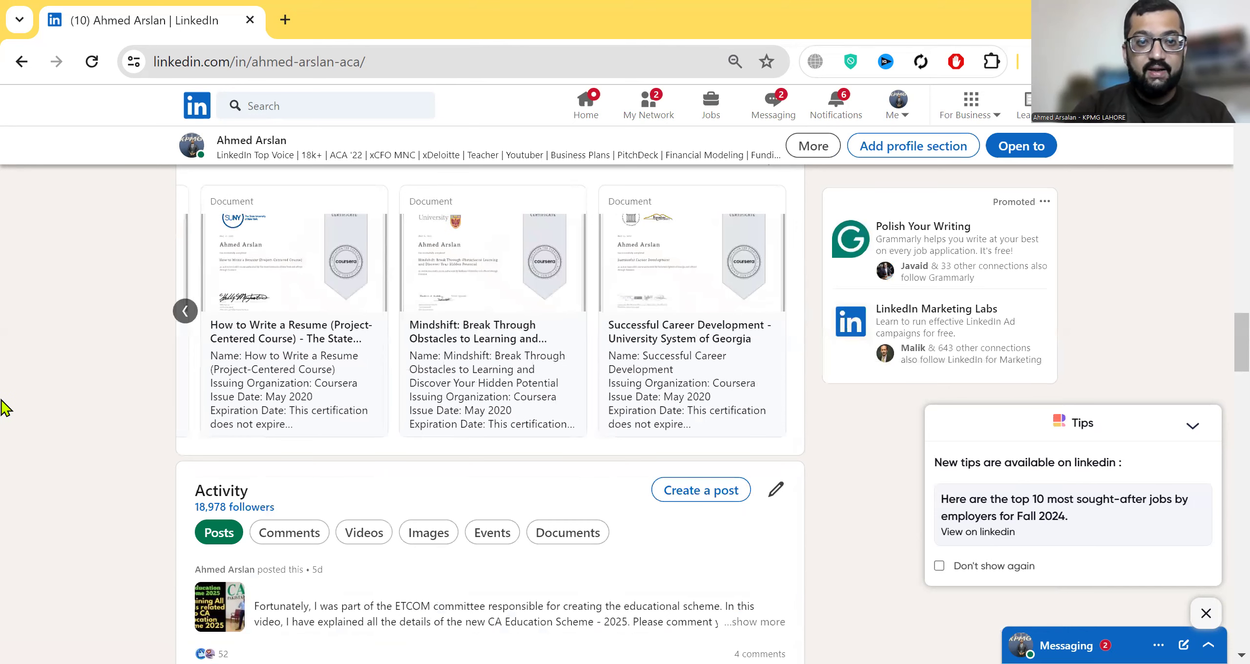
# - Look through the recent posts in the Activity section and continue to the Experience section
pyautogui.scroll(-5, 2, 407)
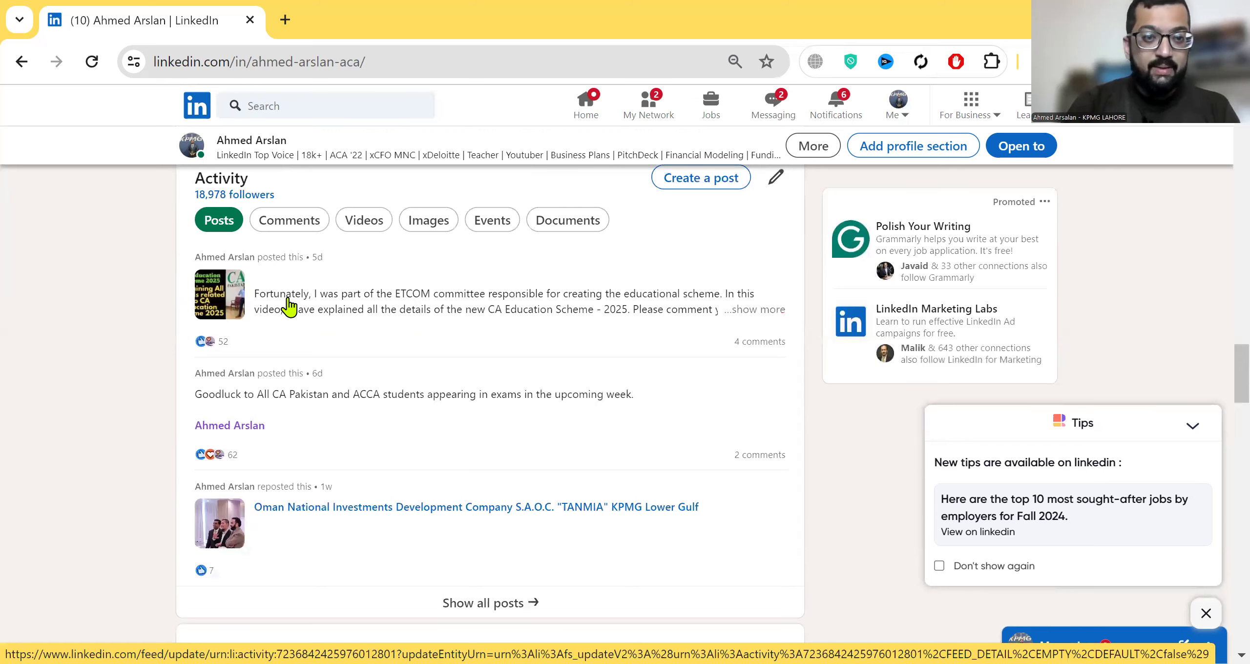
pyautogui.scroll(-1, 288, 307)
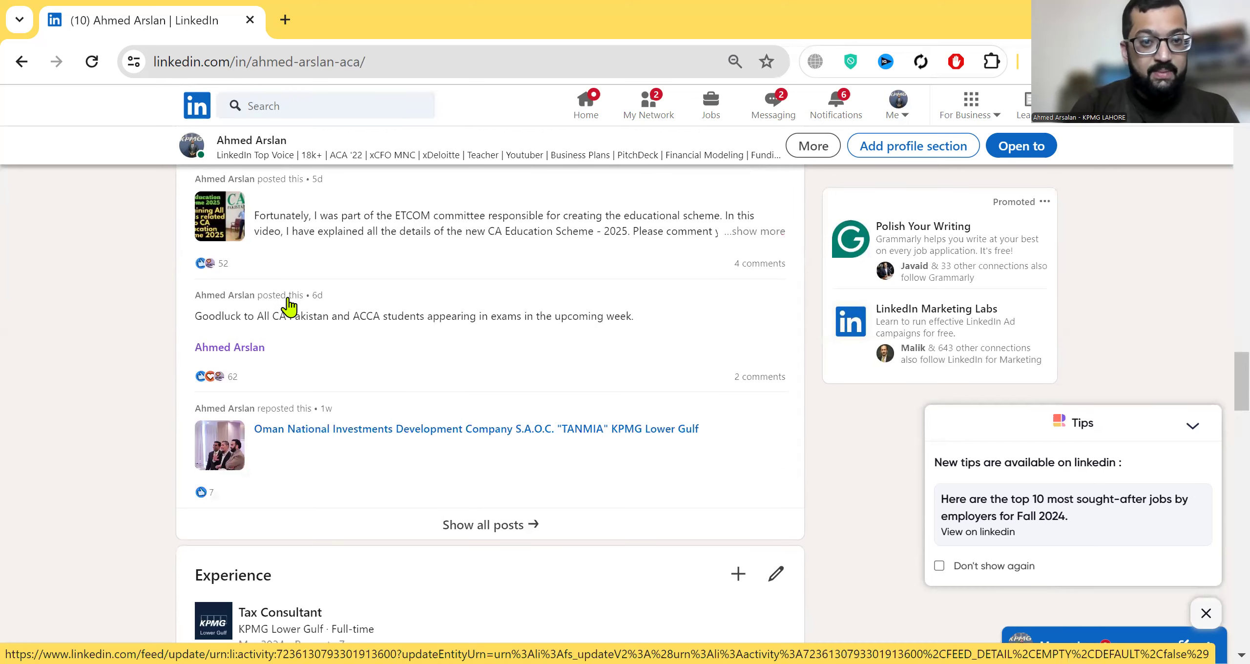
pyautogui.scroll(-1, 289, 306)
pyautogui.scroll(-1, 289, 307)
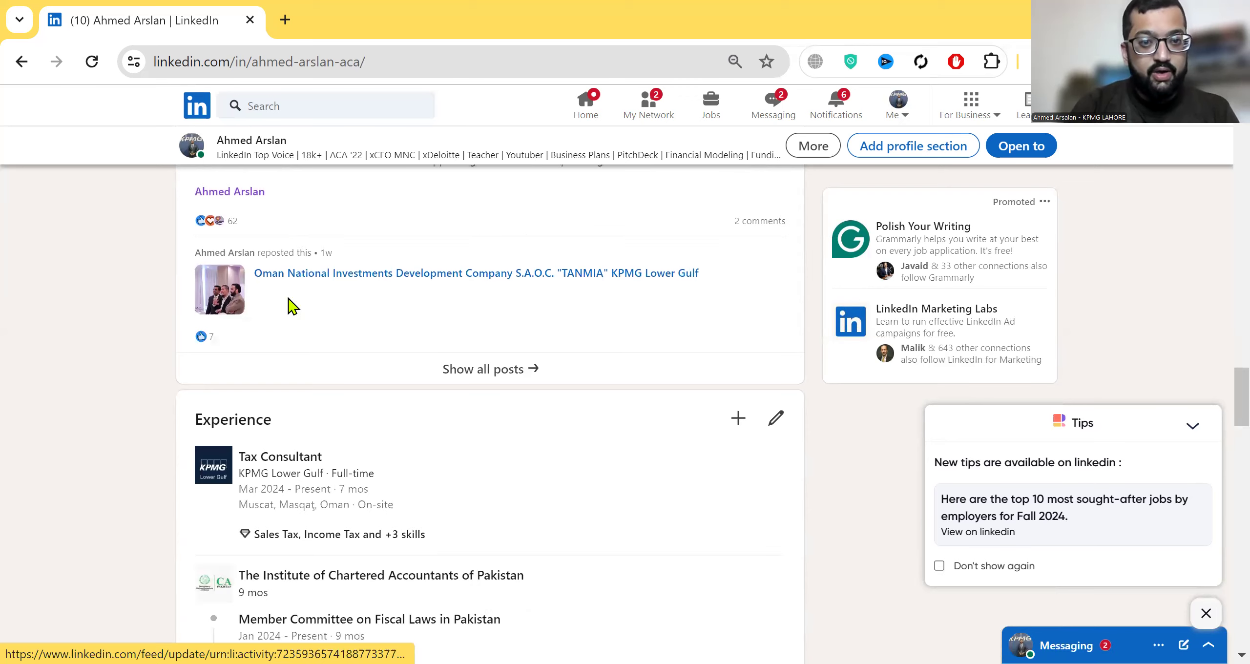
# - Review the positions listed in the profile's Experience section, from the current tax role to the instructor positions
pyautogui.scroll(-1, 289, 306)
pyautogui.scroll(-1, 288, 297)
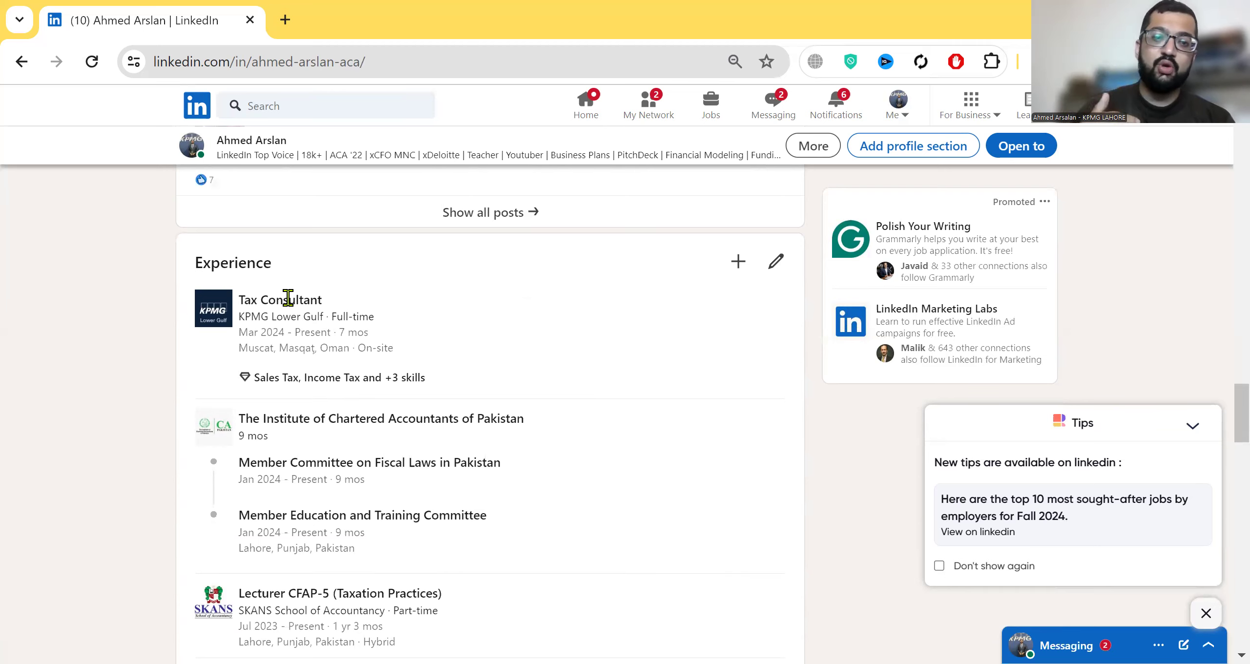
pyautogui.scroll(-2, 288, 296)
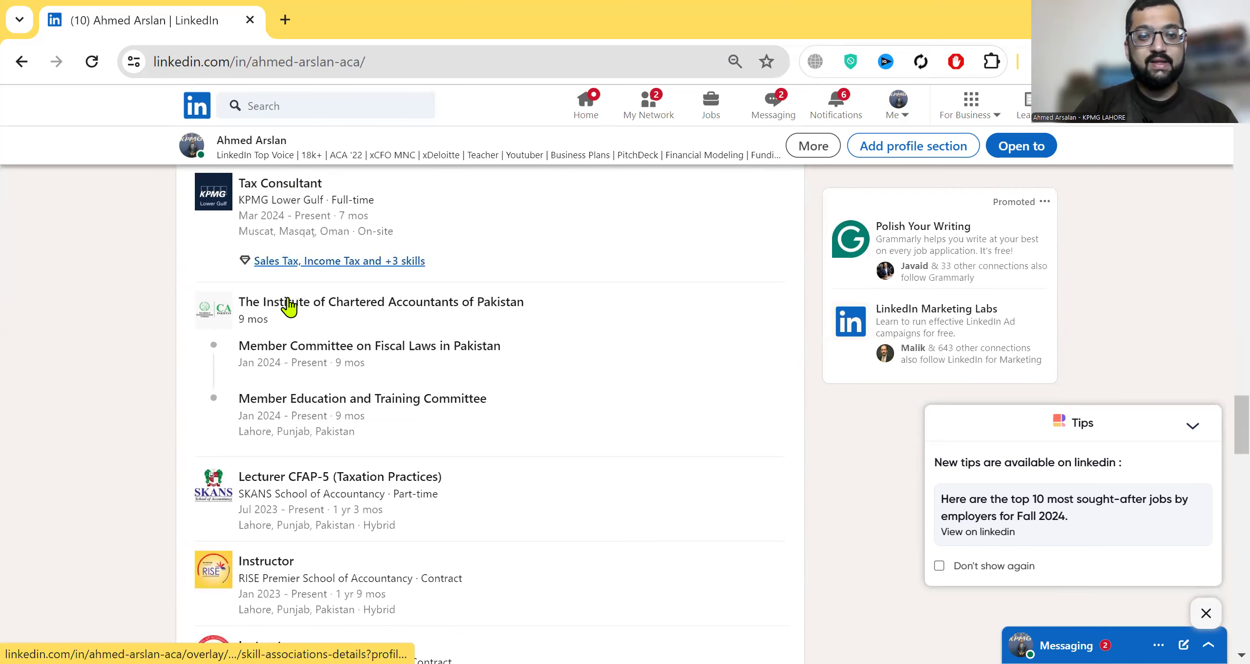
pyautogui.scroll(-5, 288, 303)
pyautogui.scroll(10, 288, 298)
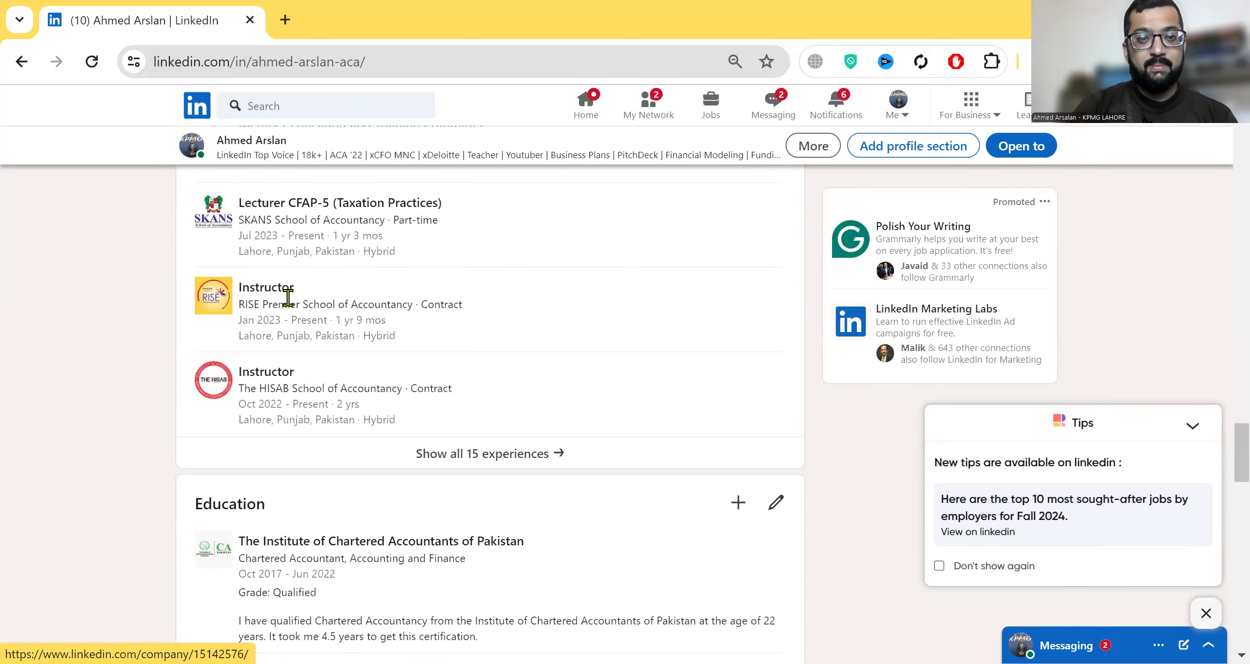
pyautogui.scroll(-2, 288, 302)
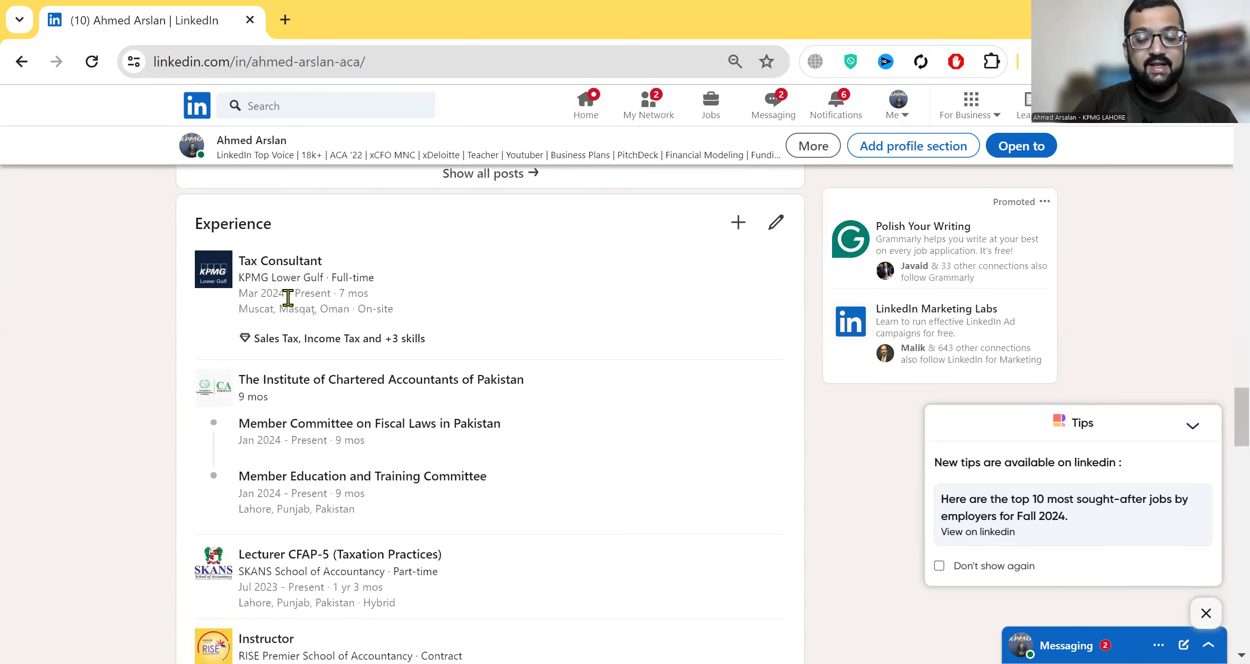
pyautogui.scroll(-1, 288, 297)
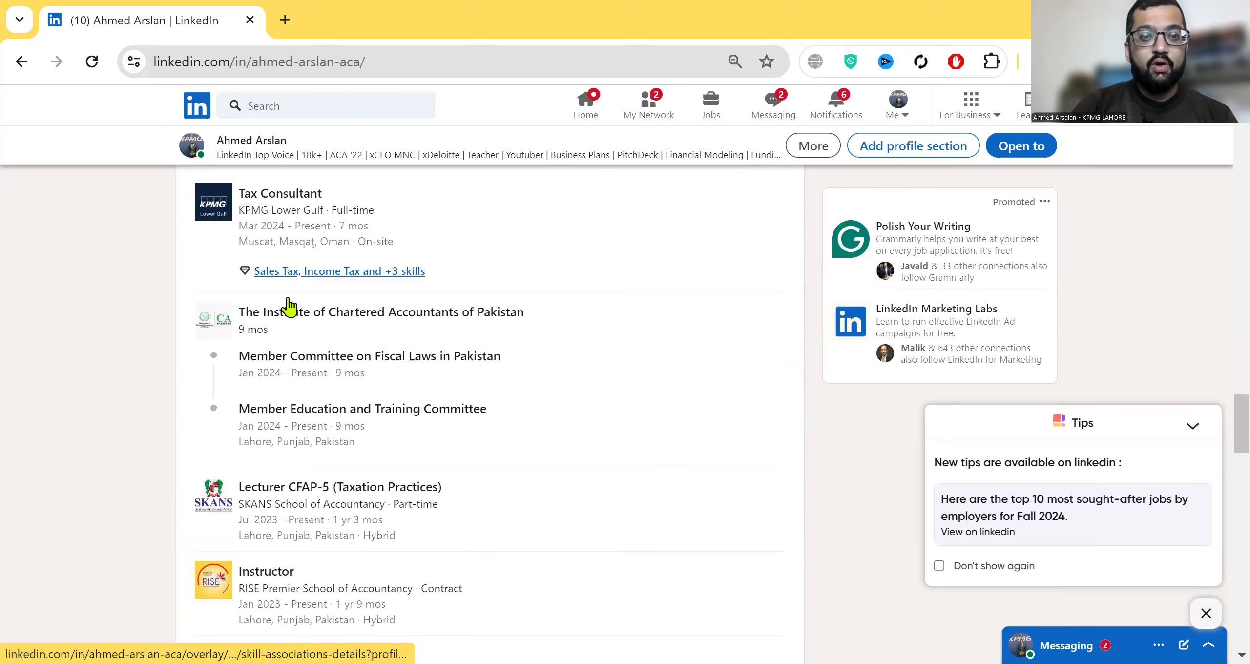
pyautogui.scroll(-1, 289, 306)
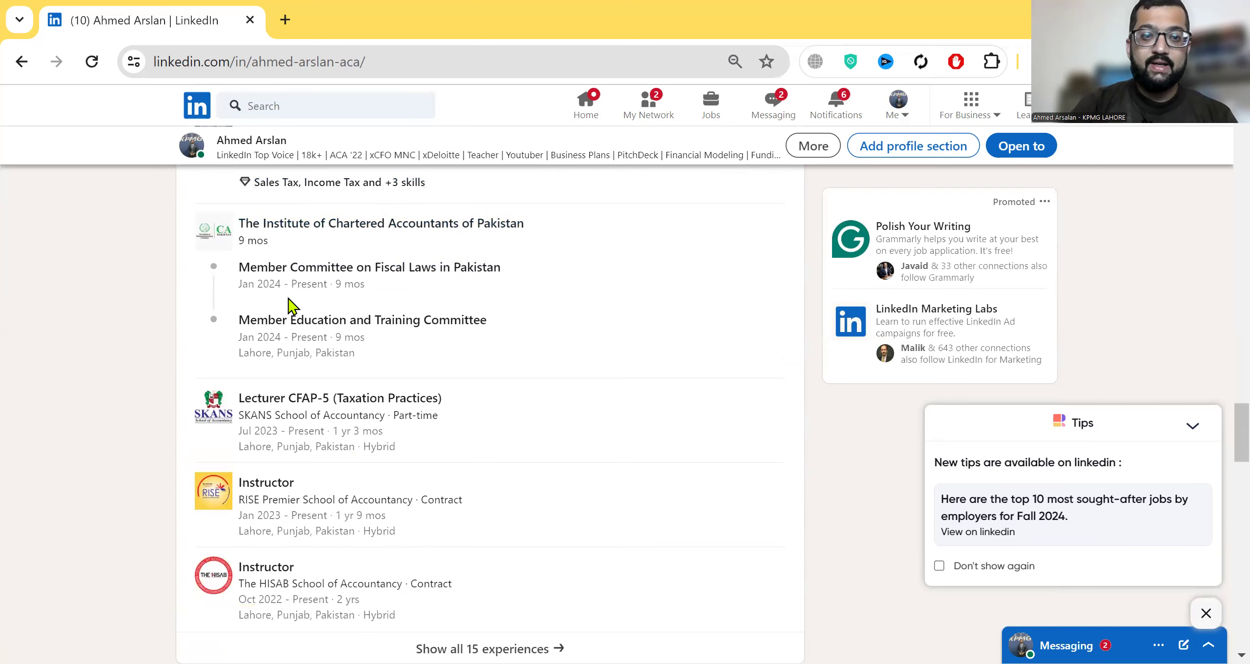
pyautogui.scroll(-2, 288, 305)
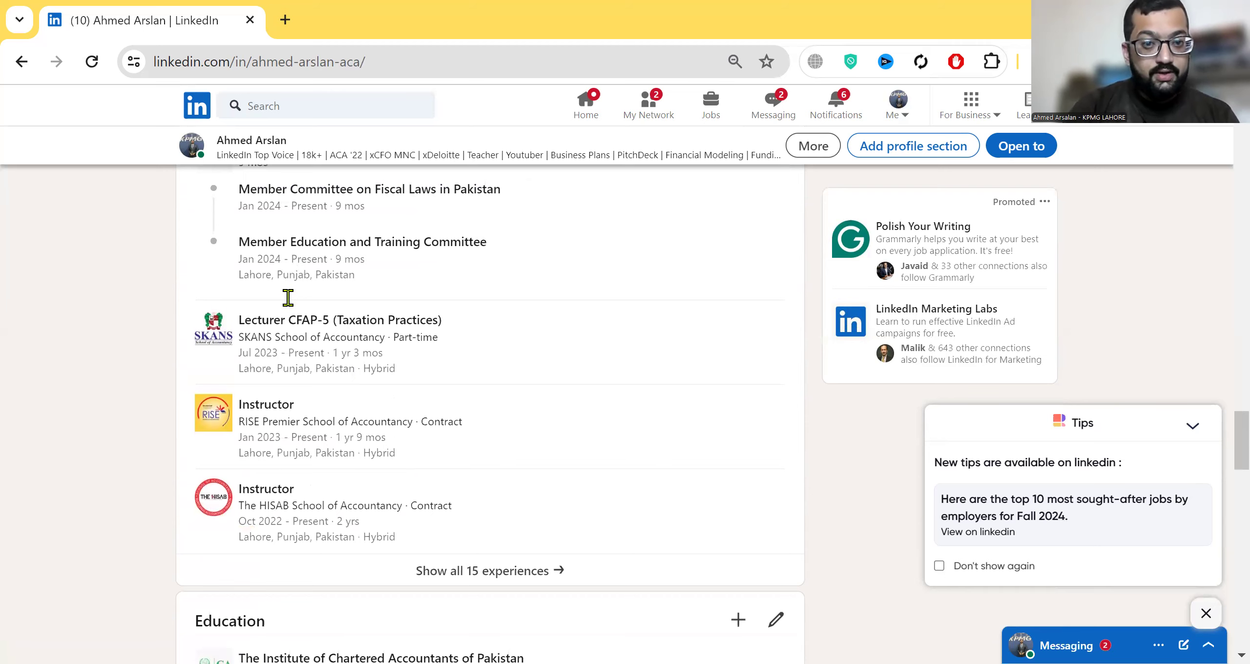
pyautogui.scroll(-1, 288, 297)
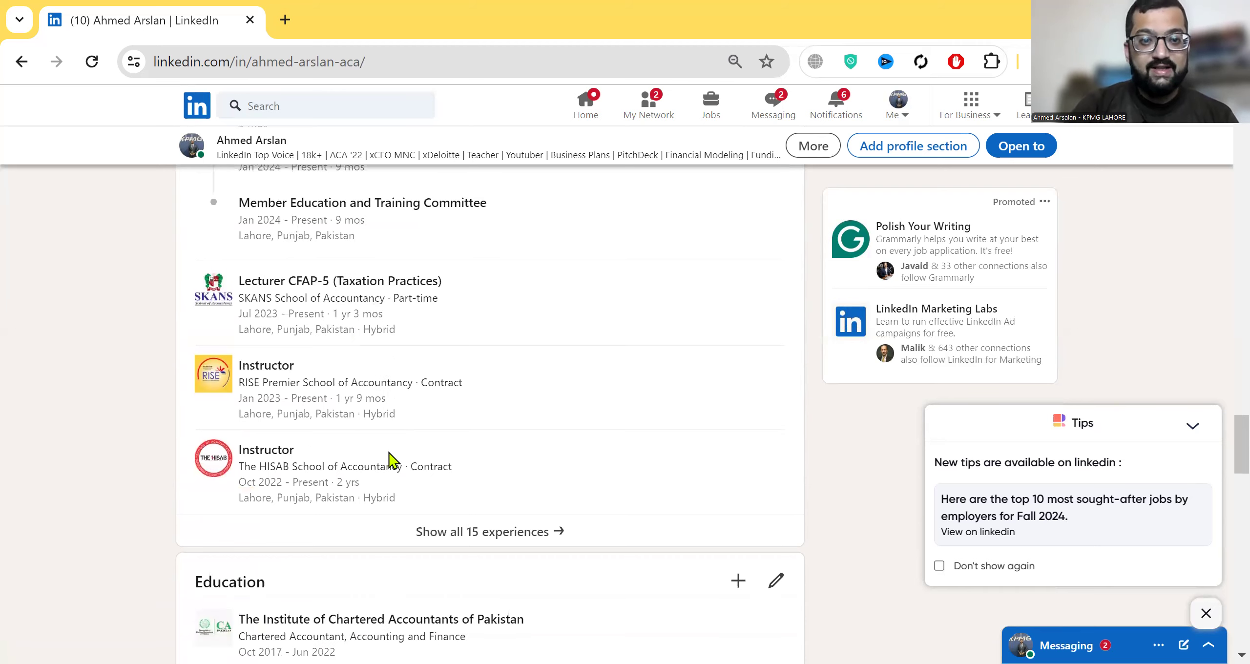
# - Open the complete list of experiences and read through the role descriptions and skills down to the oldest position
pyautogui.click(438, 545)
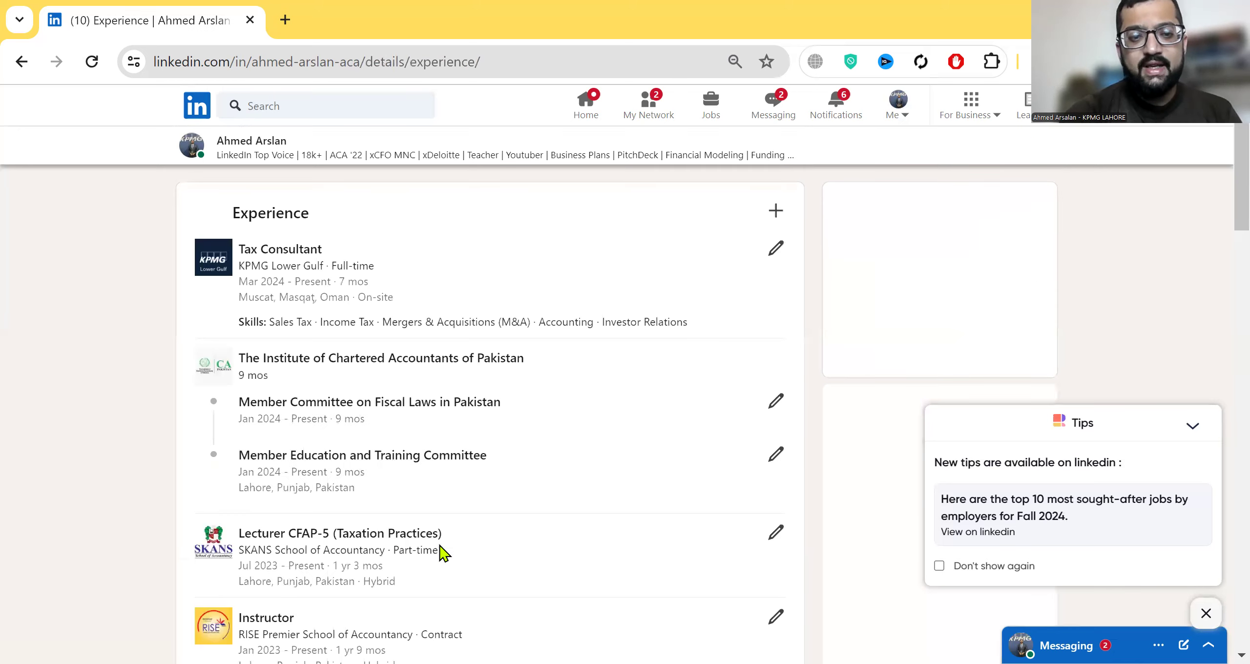
pyautogui.scroll(-4, 441, 553)
pyautogui.scroll(-15, 441, 553)
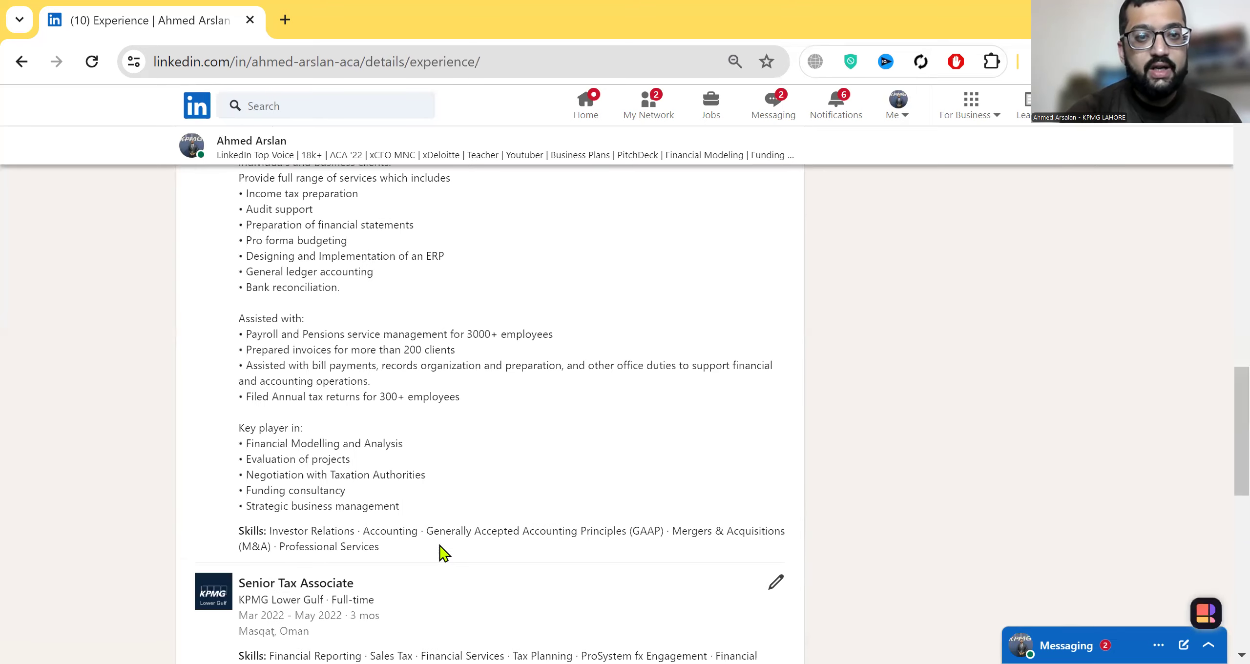
pyautogui.scroll(-5, 441, 553)
pyautogui.scroll(12, 441, 553)
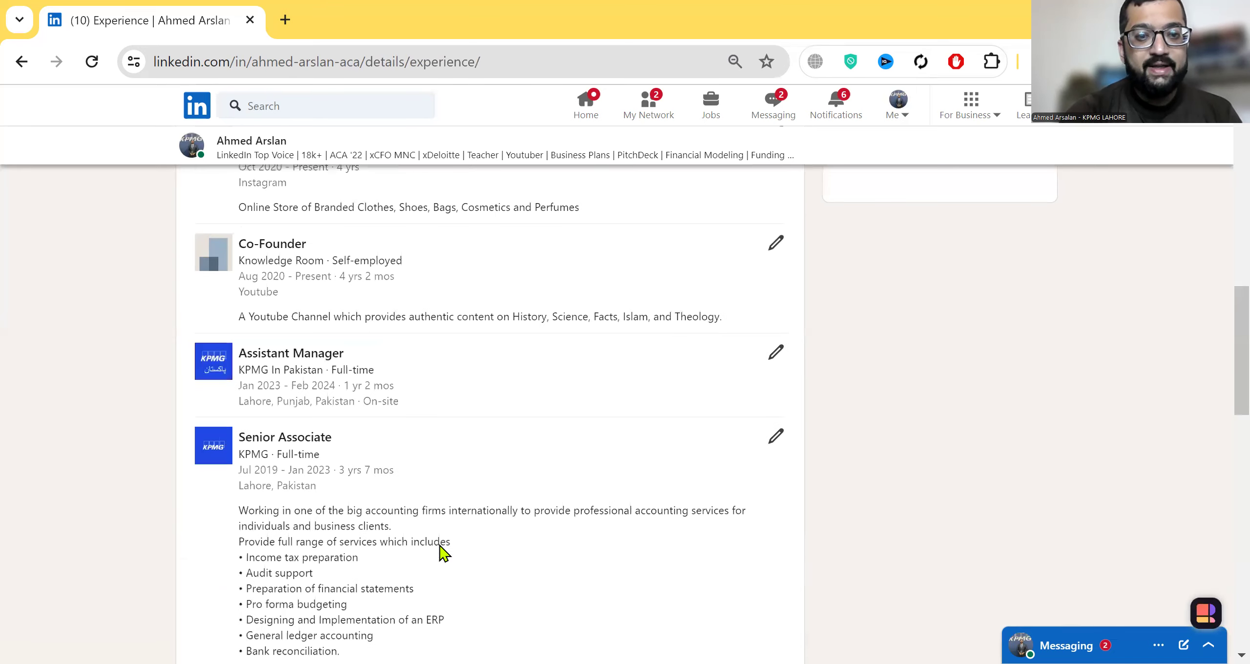
pyautogui.scroll(-3, 441, 553)
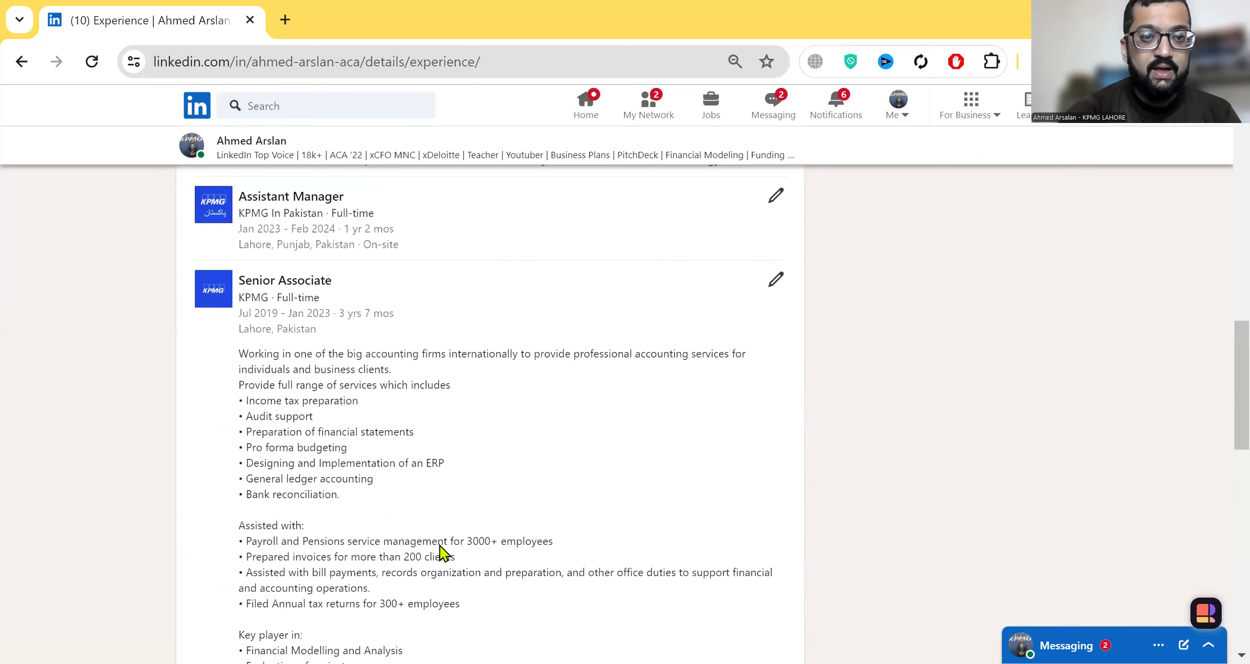
pyautogui.scroll(-2, 441, 553)
pyautogui.scroll(-5, 441, 553)
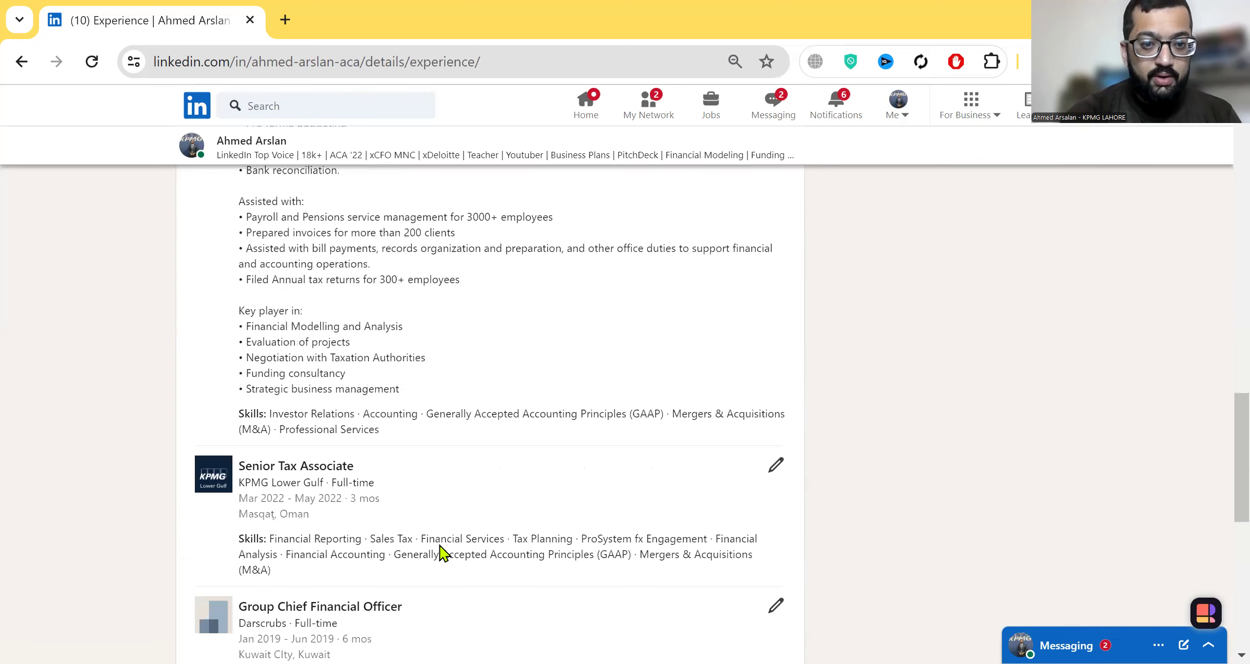
pyautogui.scroll(-2, 440, 553)
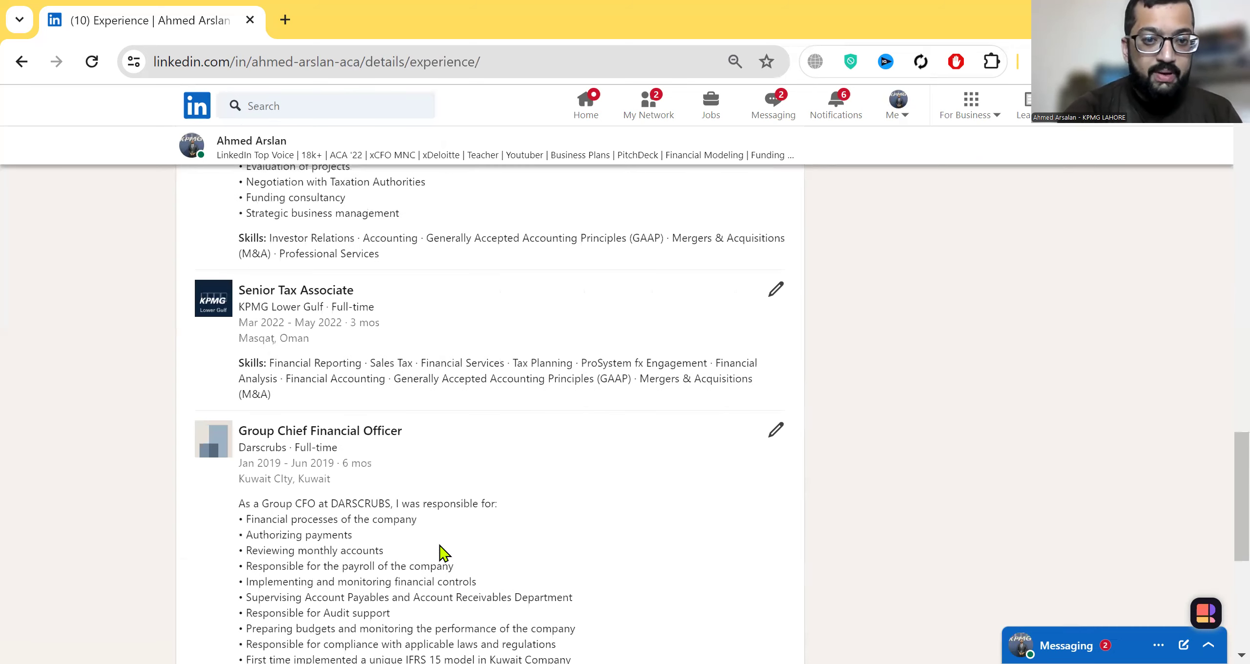
pyautogui.scroll(-2, 440, 553)
pyautogui.scroll(-3, 441, 553)
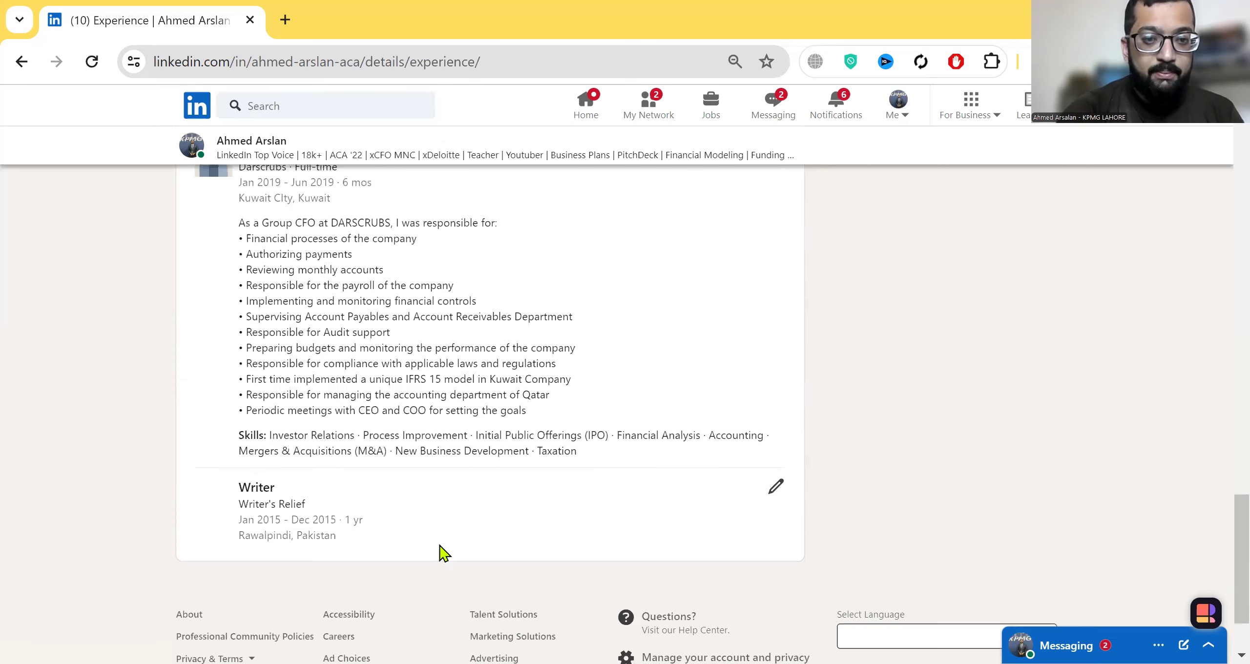
pyautogui.scroll(10, 441, 553)
pyautogui.scroll(10, 441, 553)
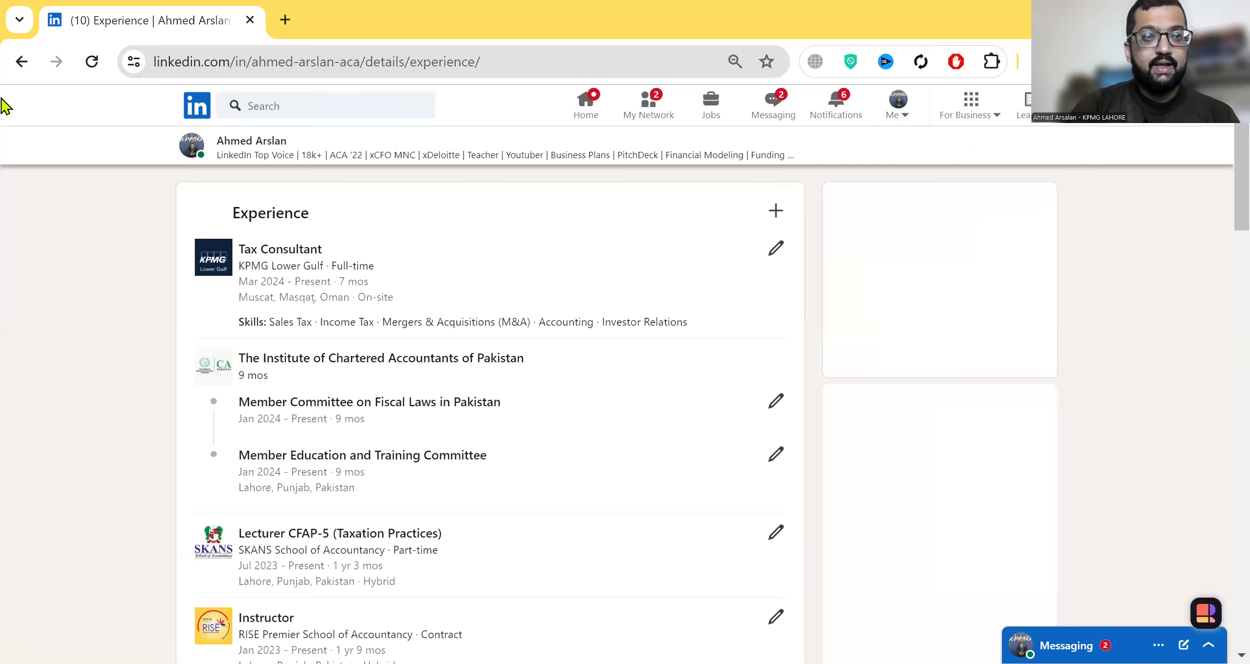
# - Check the options for adding a position or career break and for reordering experiences, and return to the main profile without changes
pyautogui.click(777, 213)
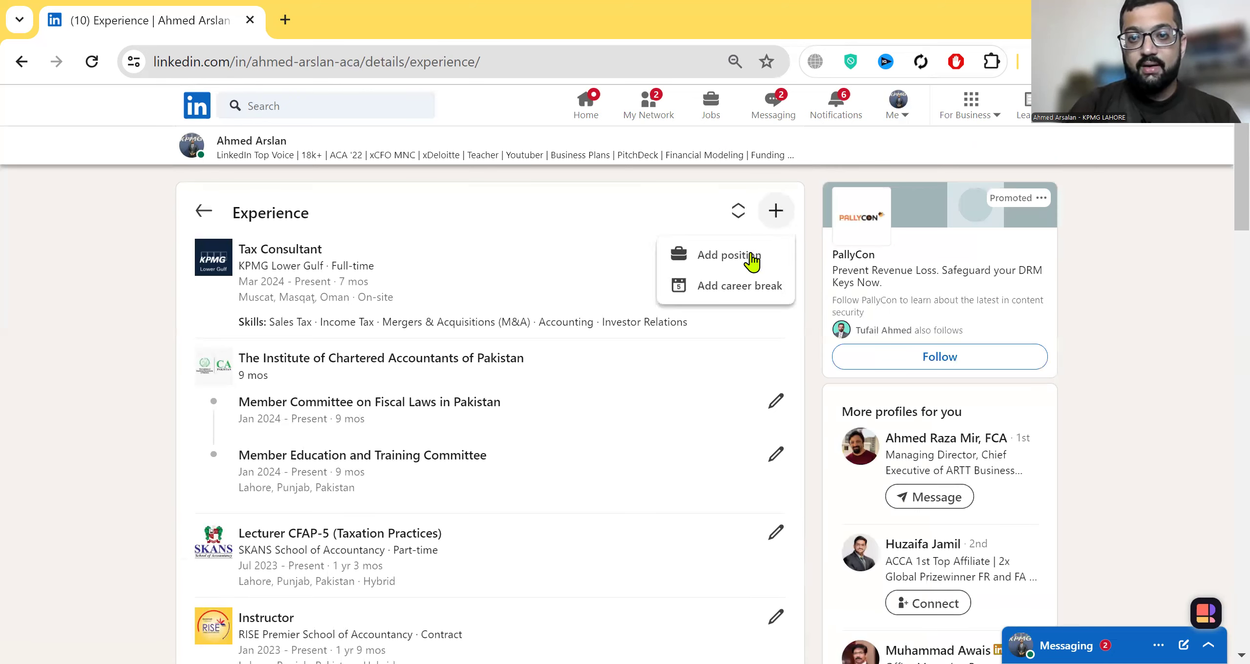
pyautogui.click(758, 288)
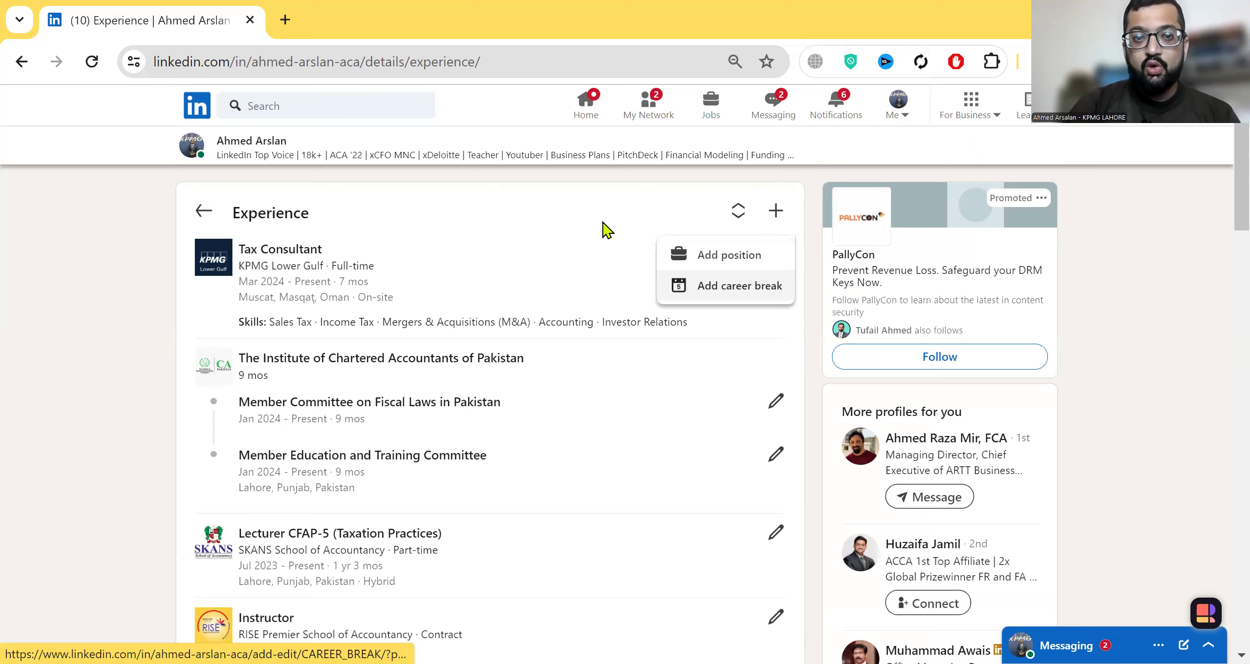
pyautogui.click(600, 279)
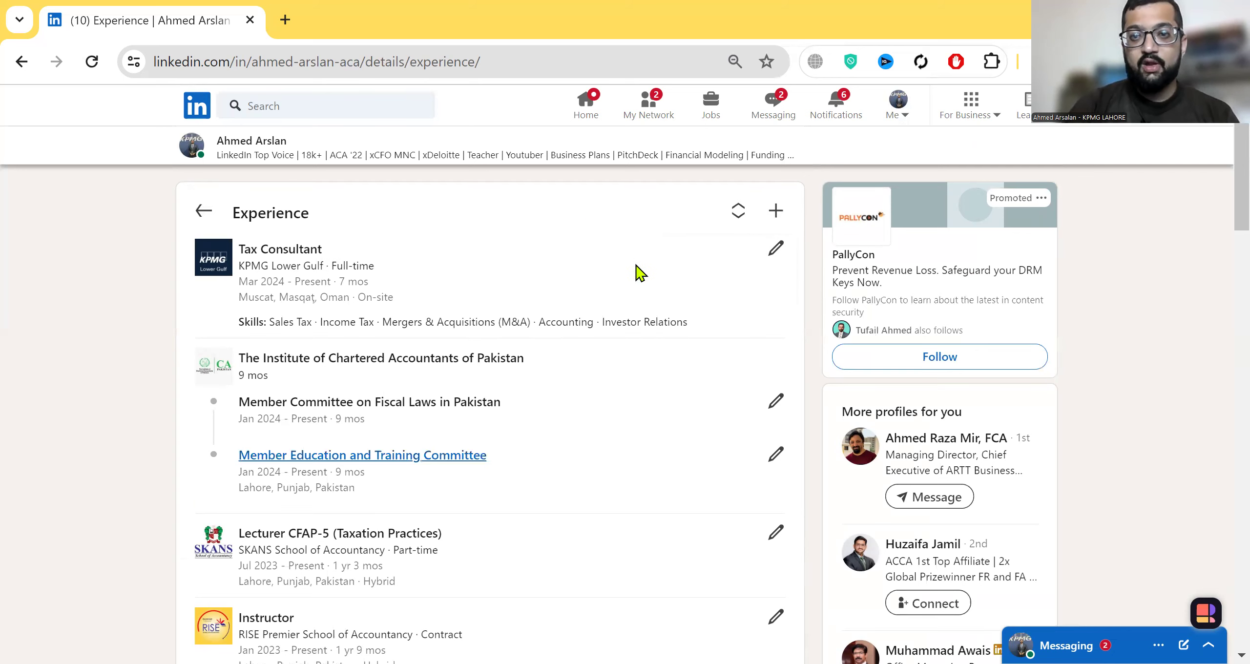
pyautogui.click(737, 212)
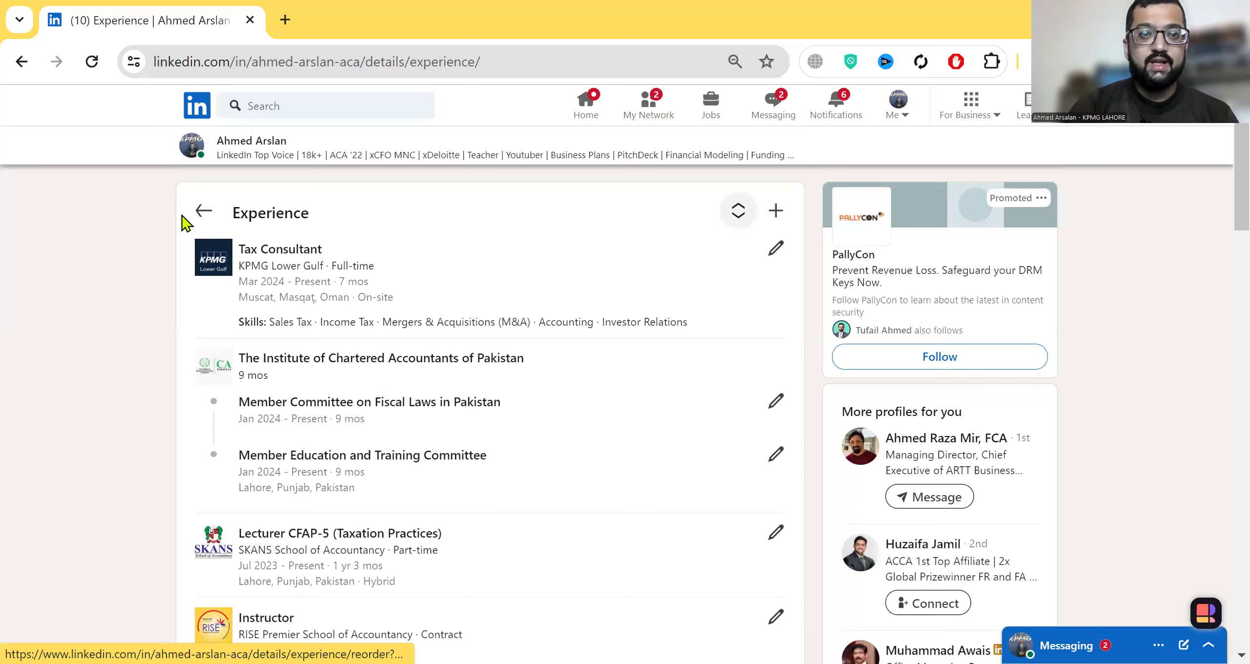
pyautogui.click(198, 217)
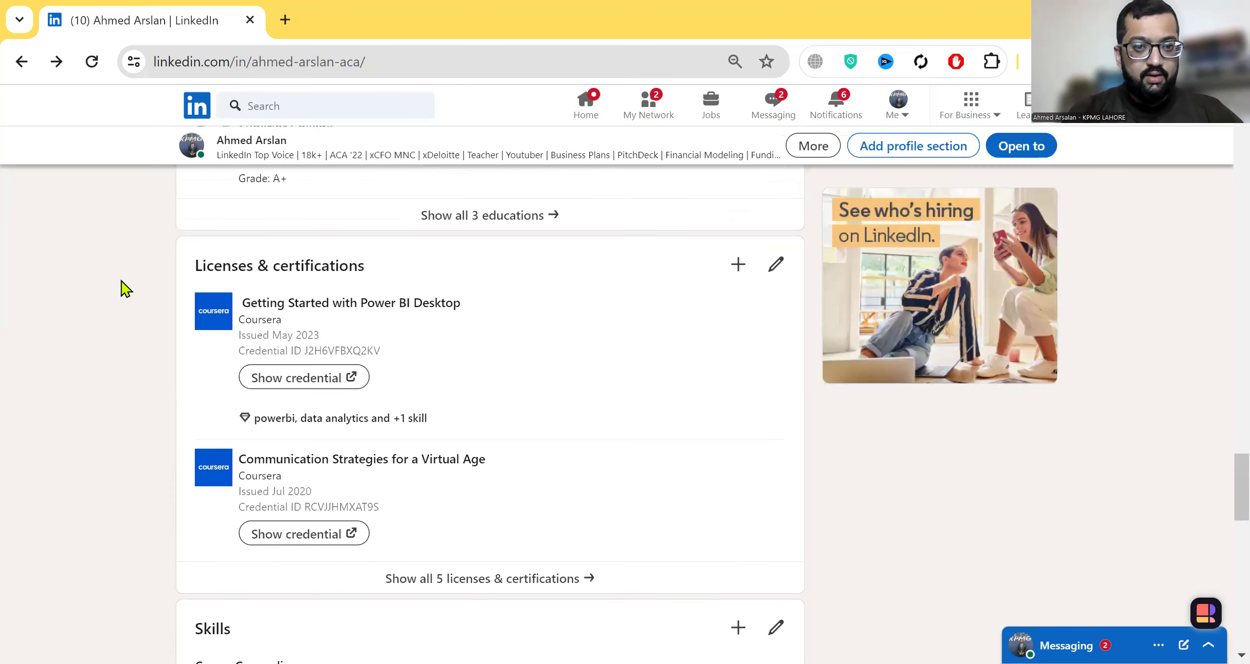
# - Review the Education section, open the full list of educations, and return to the main profile
pyautogui.scroll(5, 125, 288)
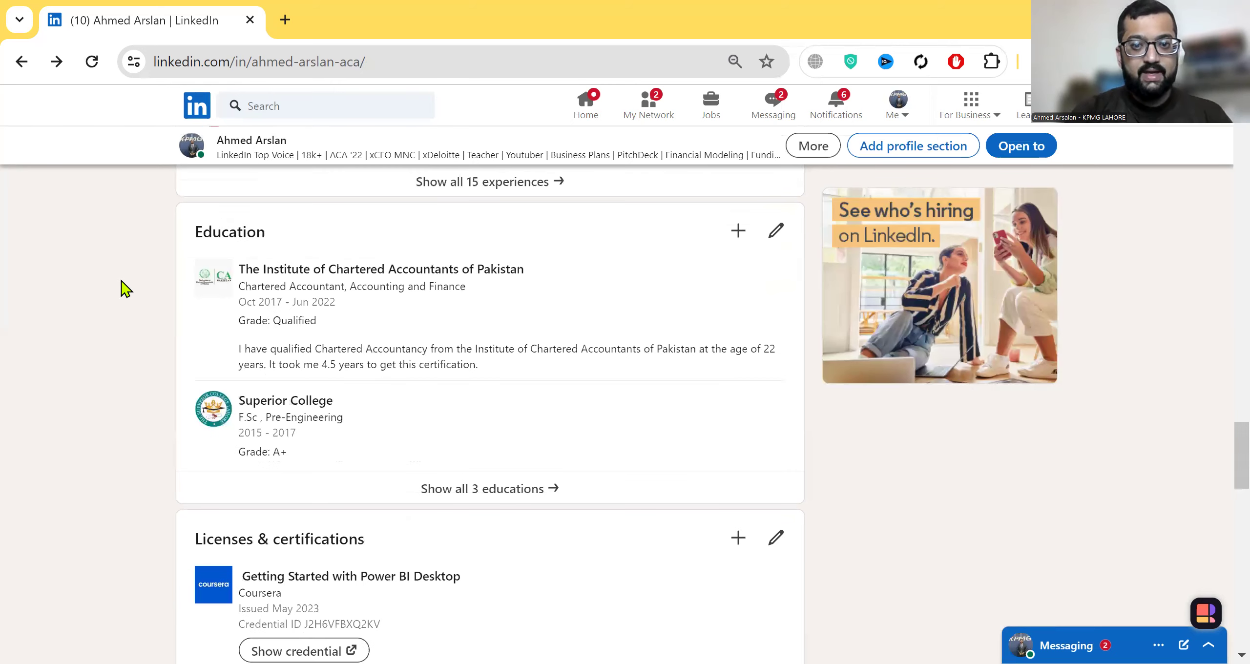
pyautogui.scroll(-1, 125, 288)
pyautogui.scroll(-1, 126, 288)
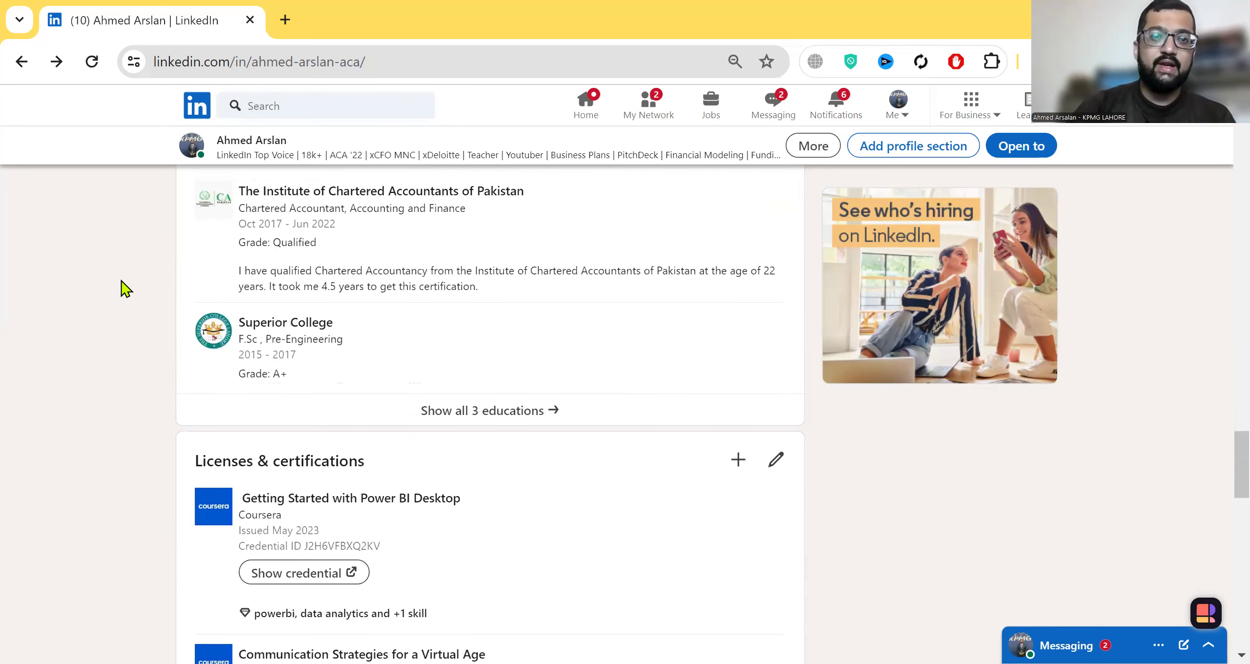
pyautogui.scroll(1, 126, 288)
pyautogui.scroll(1, 430, 430)
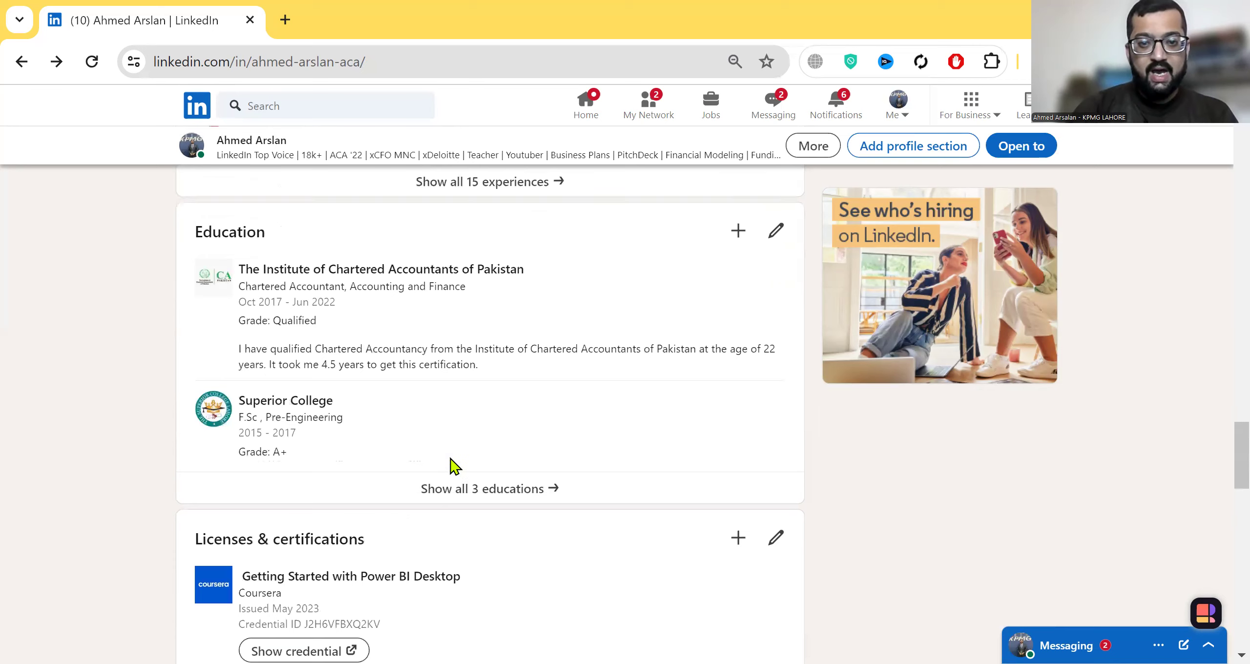
pyautogui.click(463, 496)
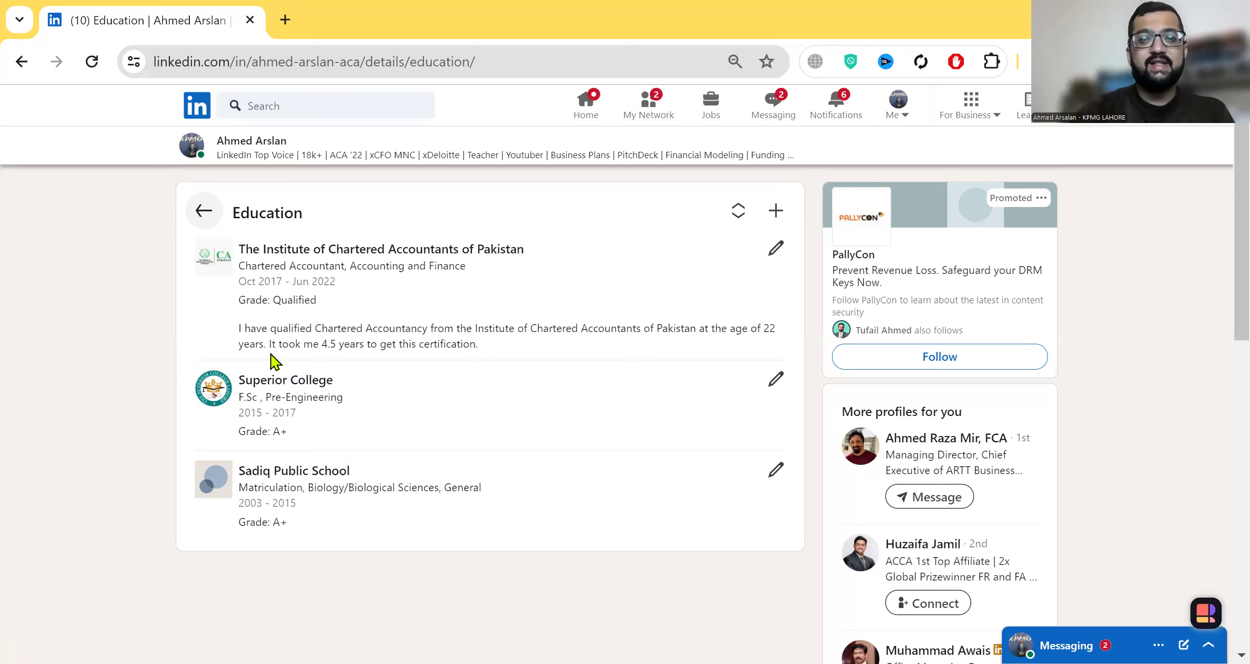
pyautogui.click(203, 212)
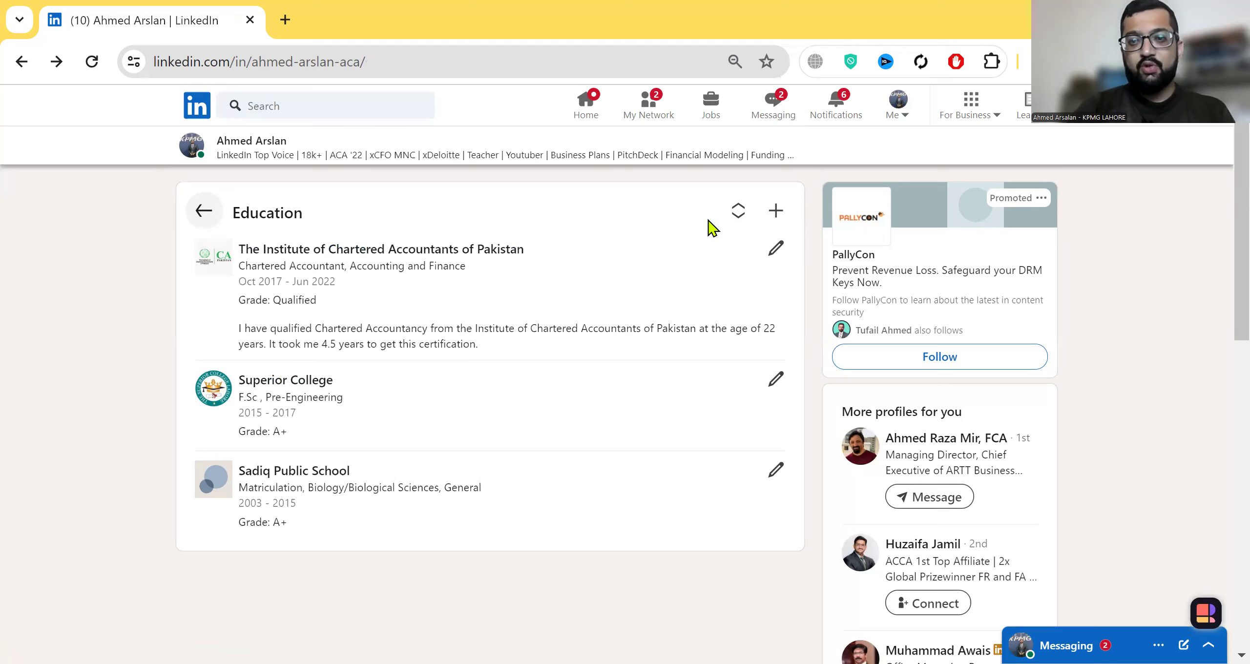
# - Review the Licenses & certifications section and the endorsed skills in the Skills section
pyautogui.scroll(-5, 693, 250)
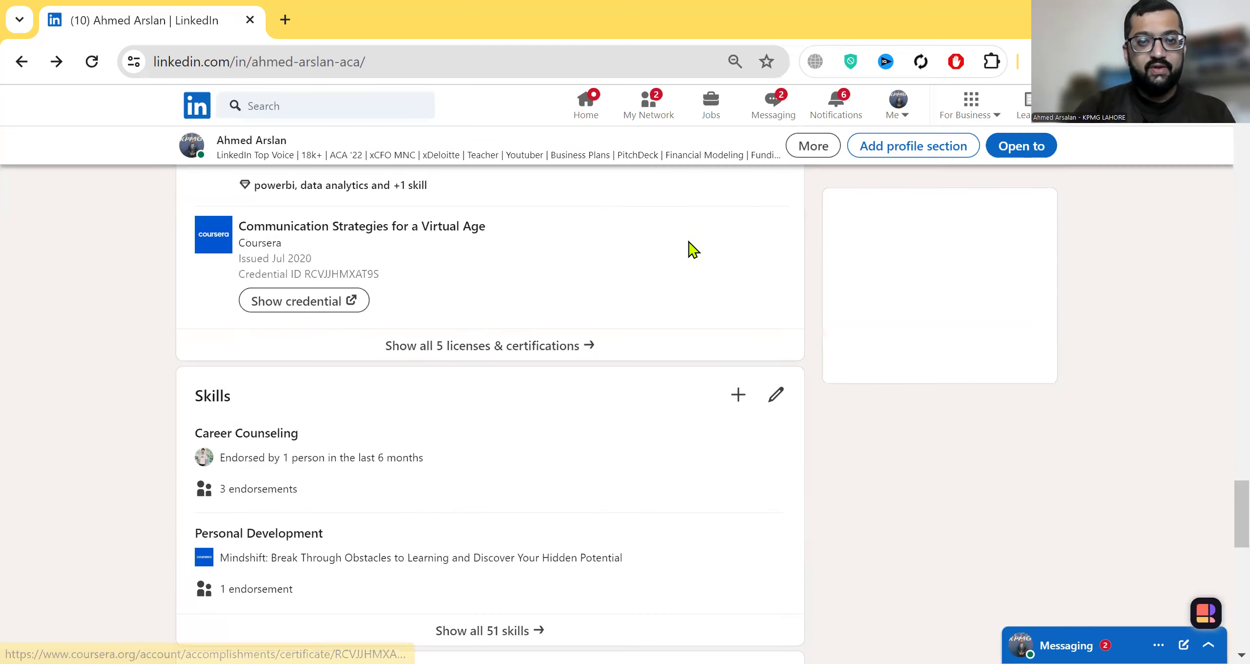
pyautogui.scroll(2, 638, 232)
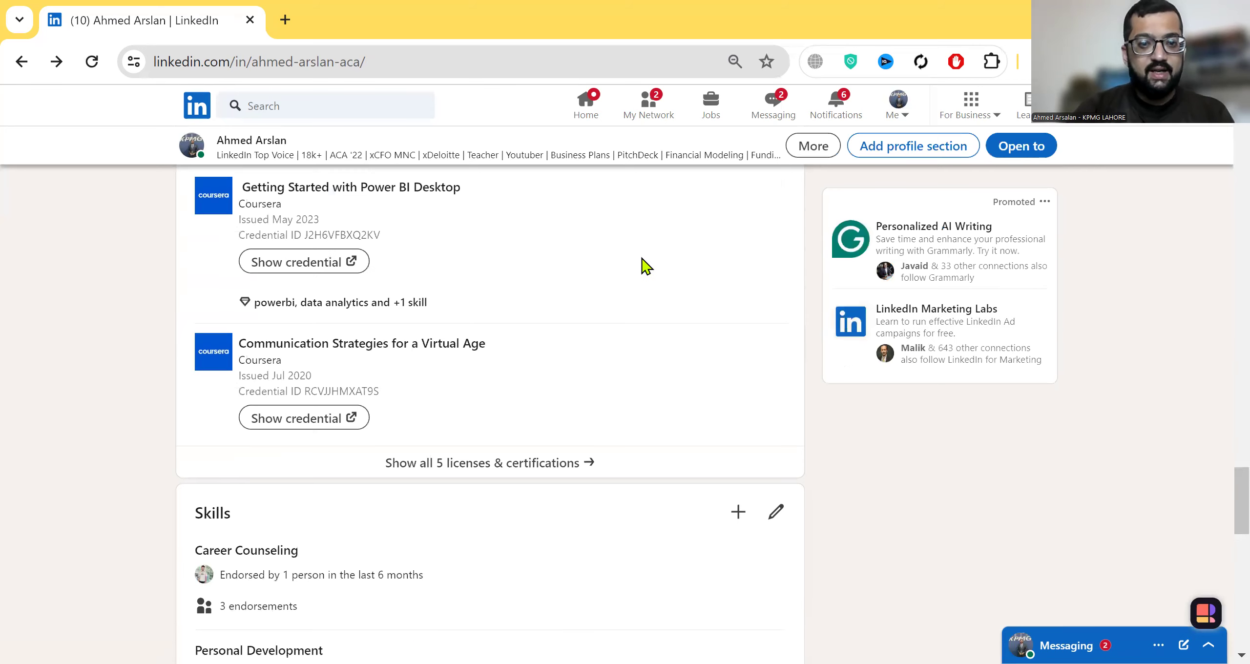
pyautogui.scroll(-1, 643, 267)
pyautogui.scroll(-5, 643, 266)
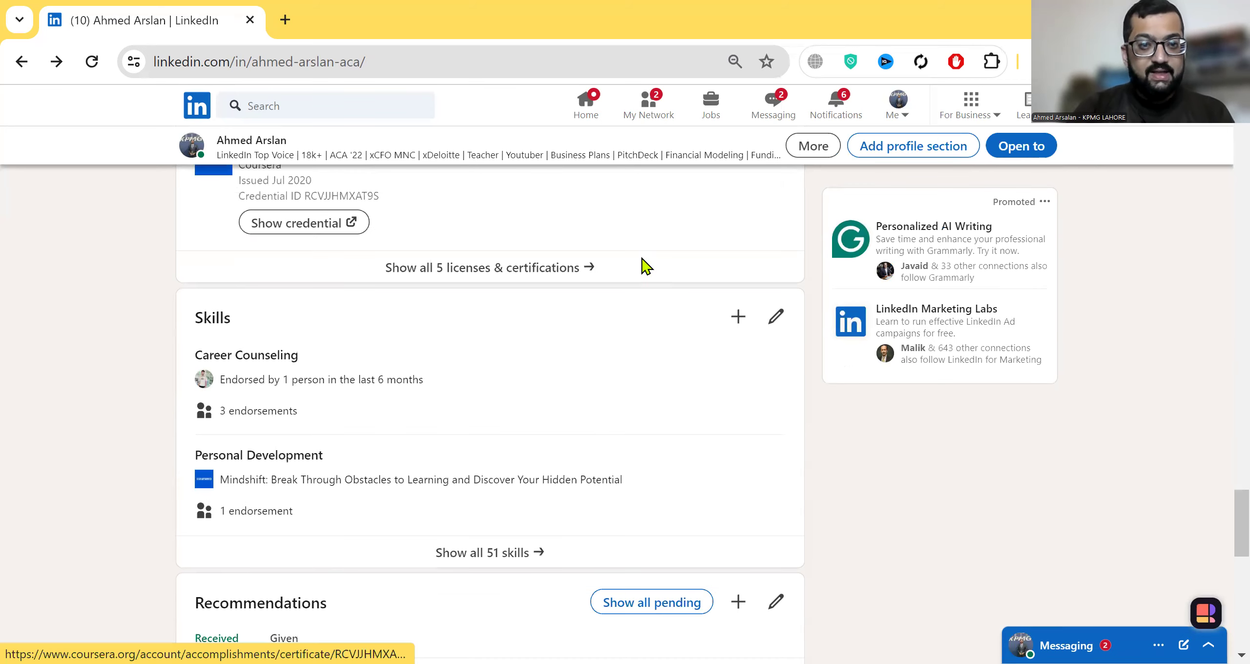
pyautogui.scroll(-1, 643, 266)
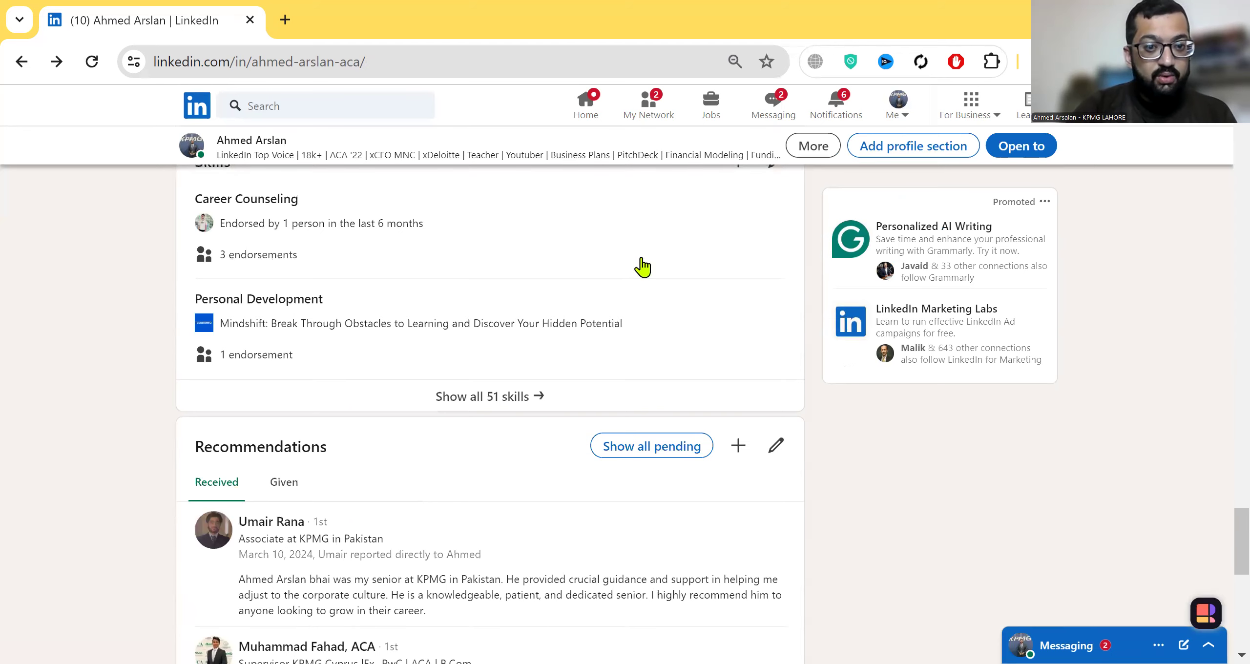
# - Read the received recommendations on the profile and open the full list of received recommendations
pyautogui.scroll(-3, 642, 266)
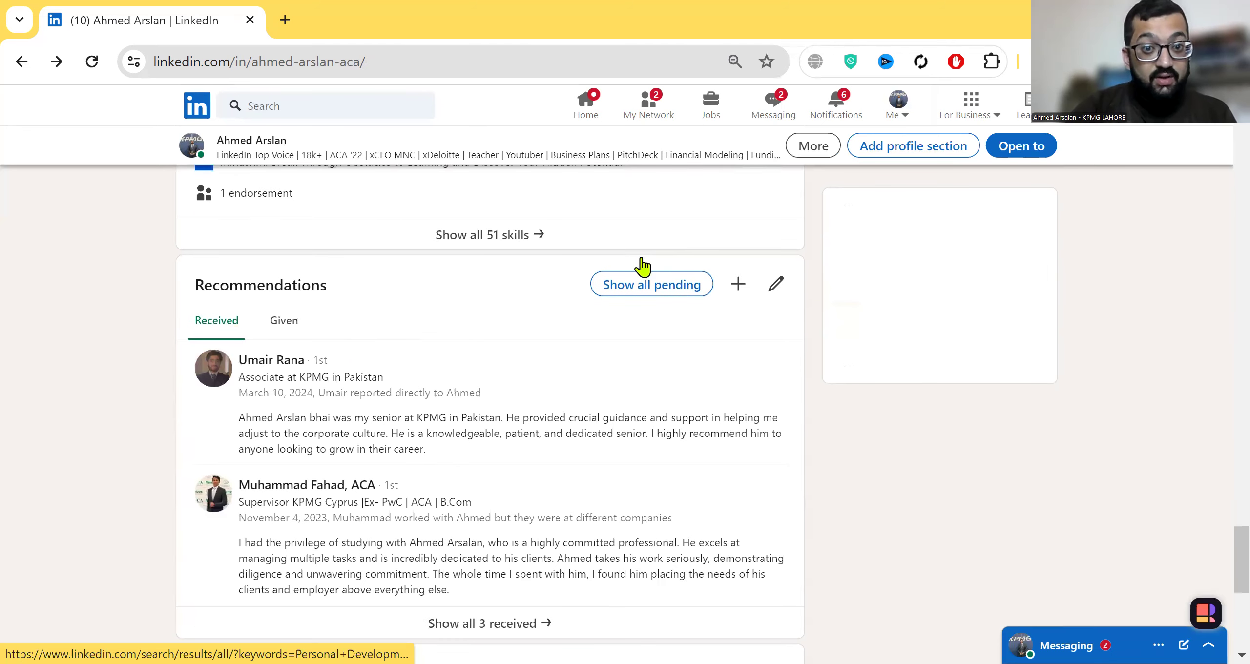
pyautogui.scroll(-2, 643, 266)
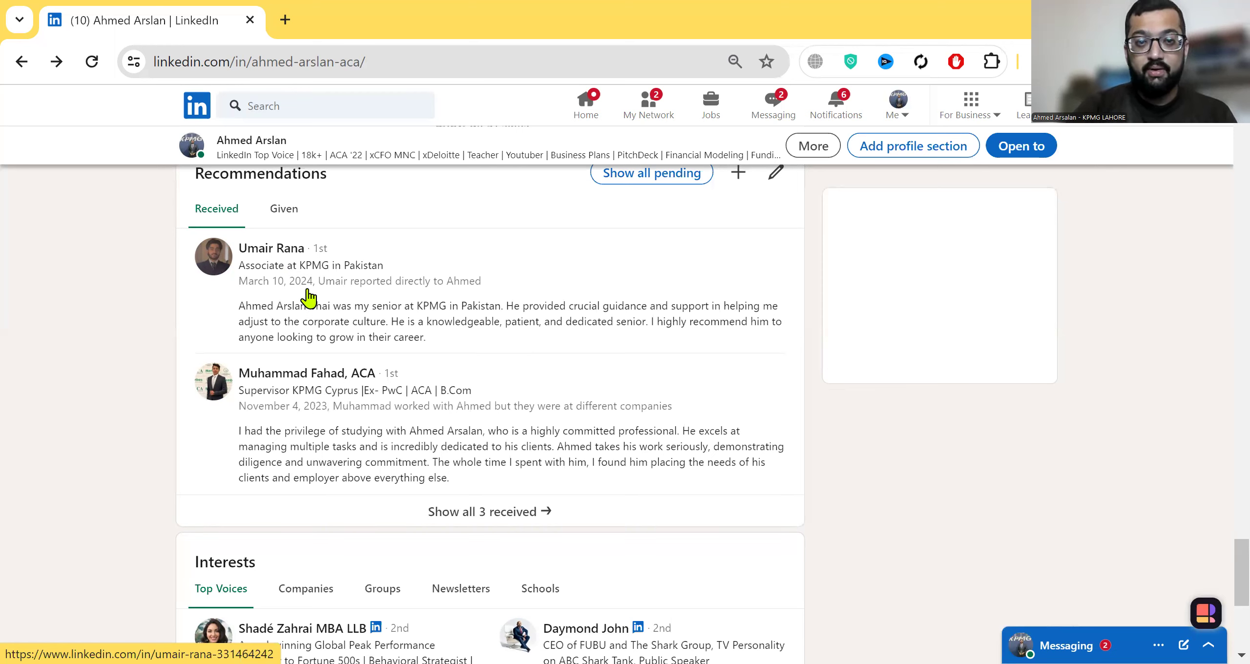
pyautogui.scroll(-2, 307, 297)
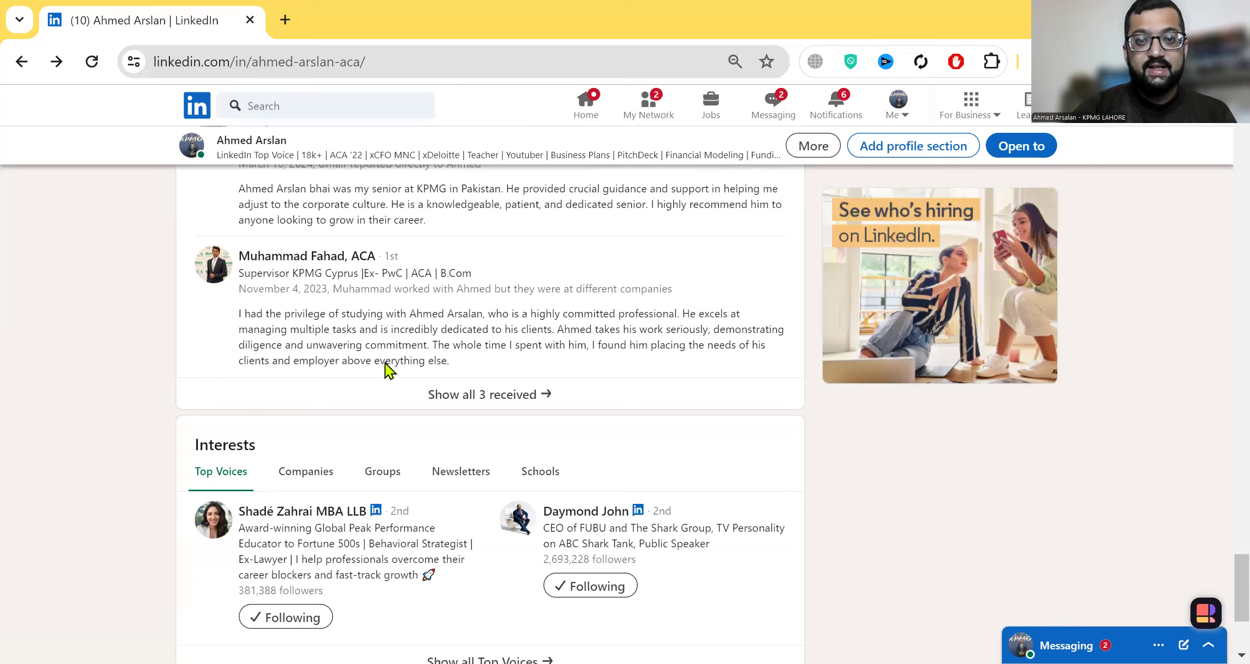
pyautogui.click(421, 399)
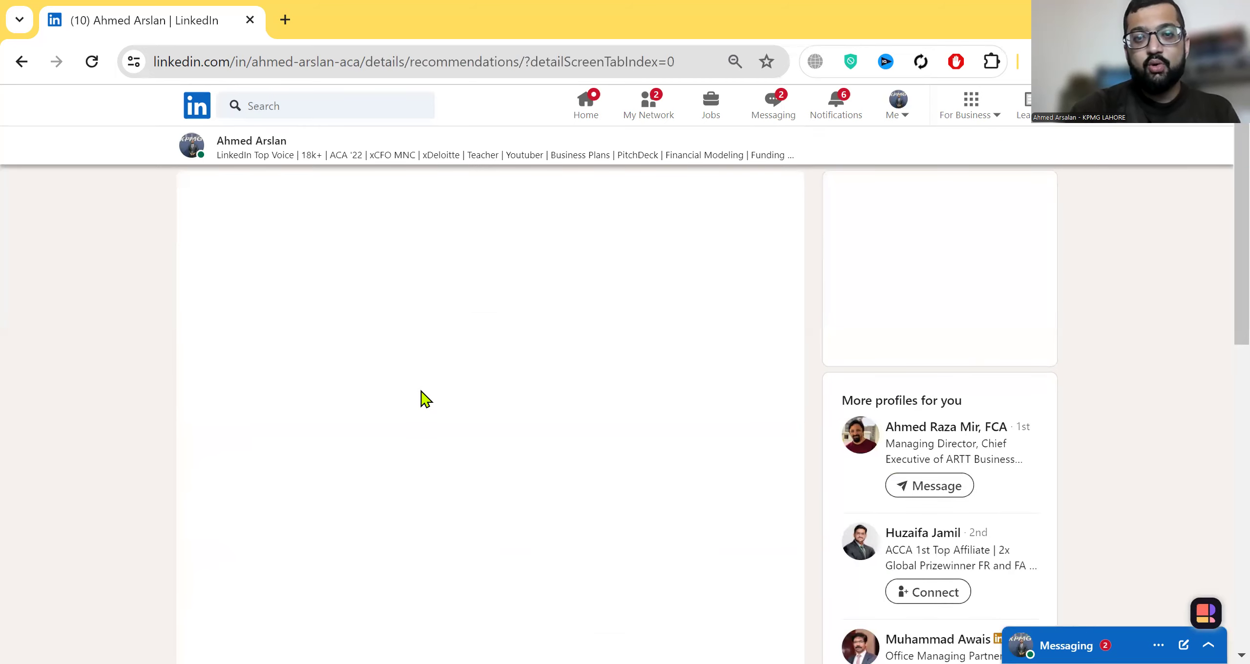
pyautogui.scroll(-1, 424, 399)
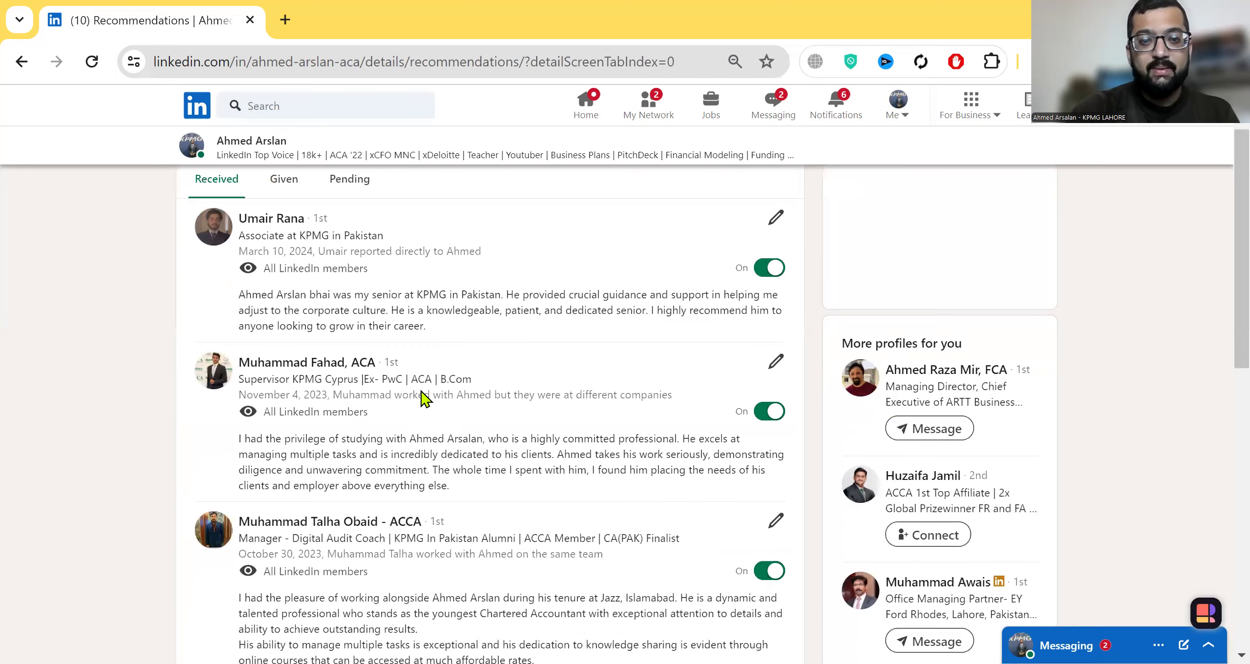
# - Read the received recommendations and go back to the home feed
pyautogui.scroll(-2, 425, 399)
pyautogui.scroll(3, 425, 399)
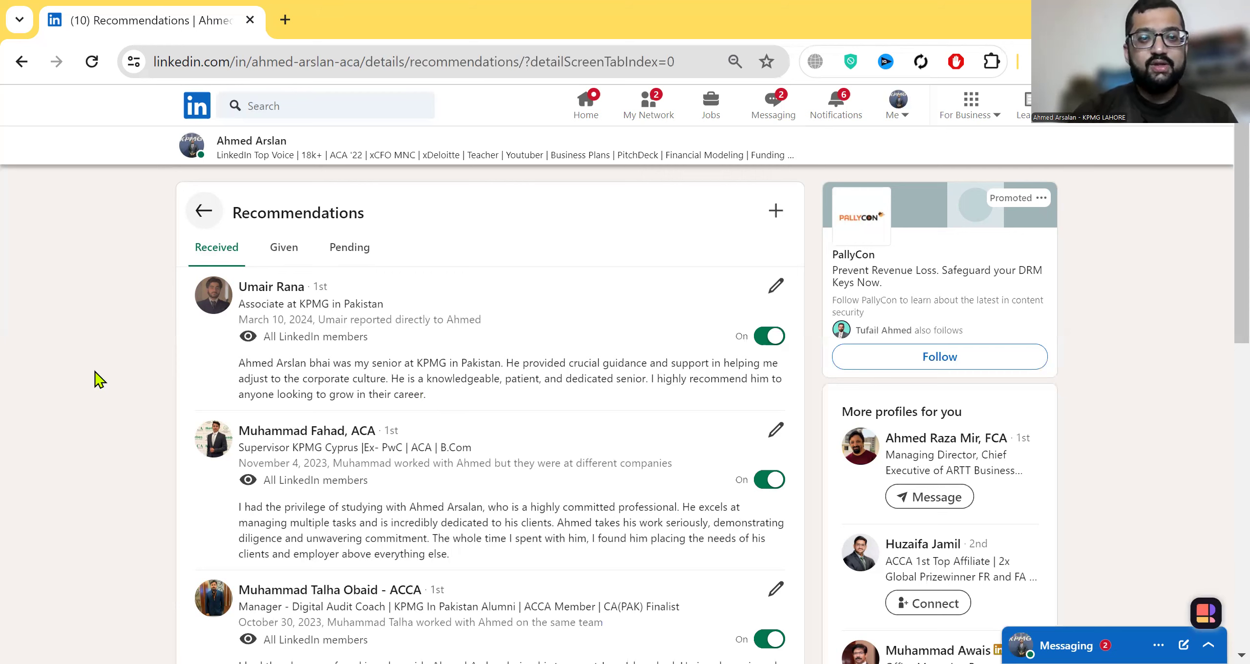
pyautogui.click(204, 209)
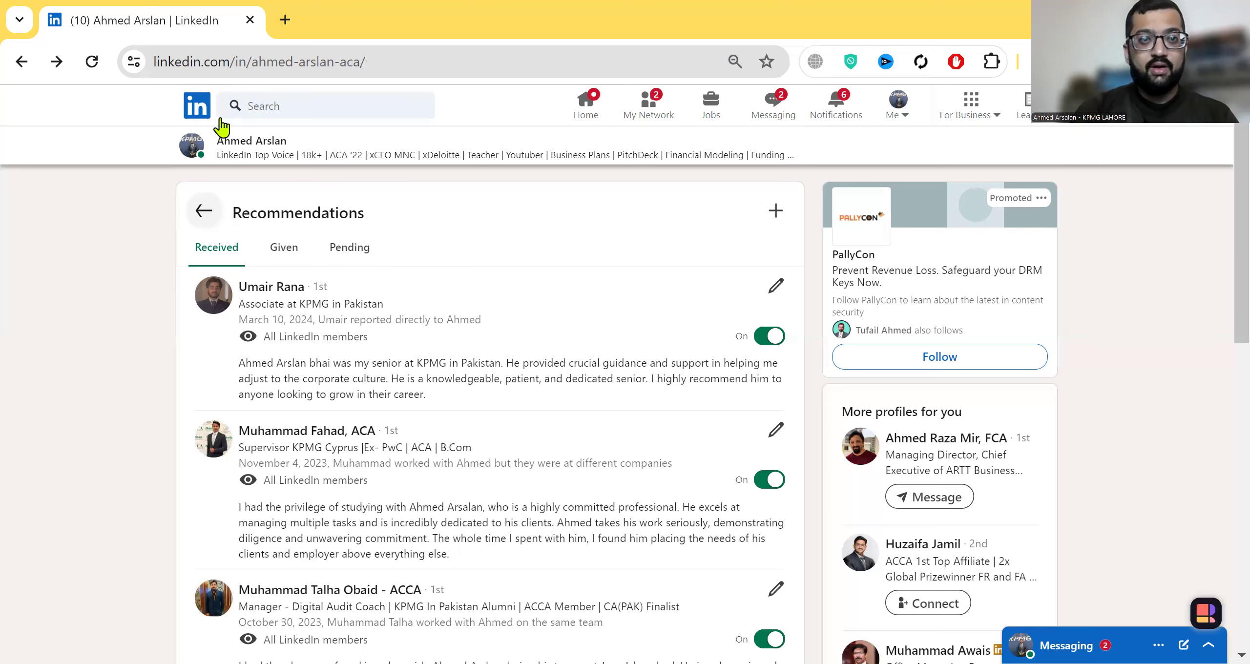
pyautogui.click(205, 110)
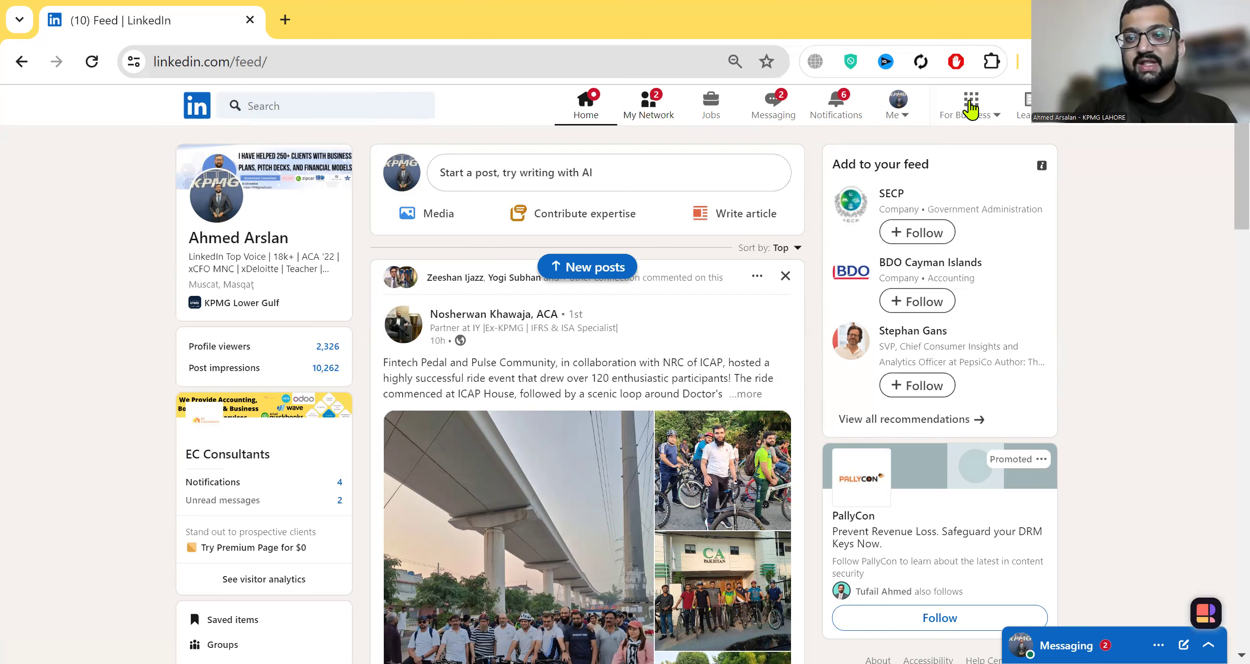
# - Open the account's own profile from the home feed and find its Featured section
pyautogui.click(904, 120)
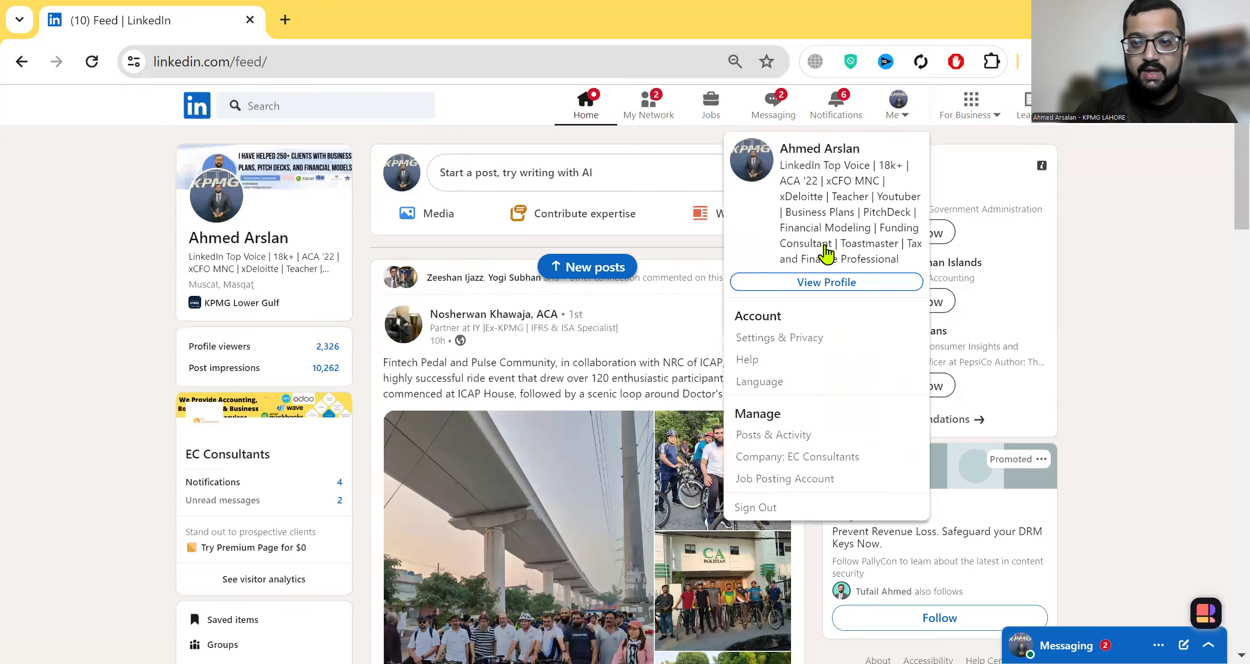
pyautogui.click(826, 284)
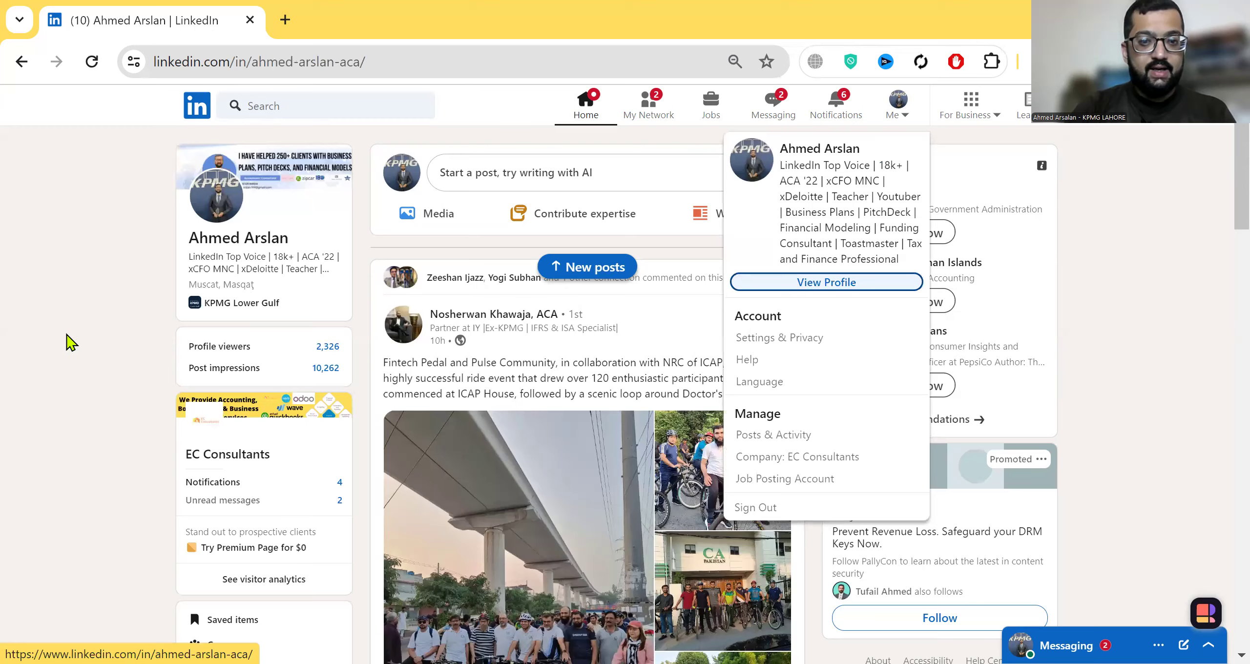
pyautogui.scroll(-1, 68, 342)
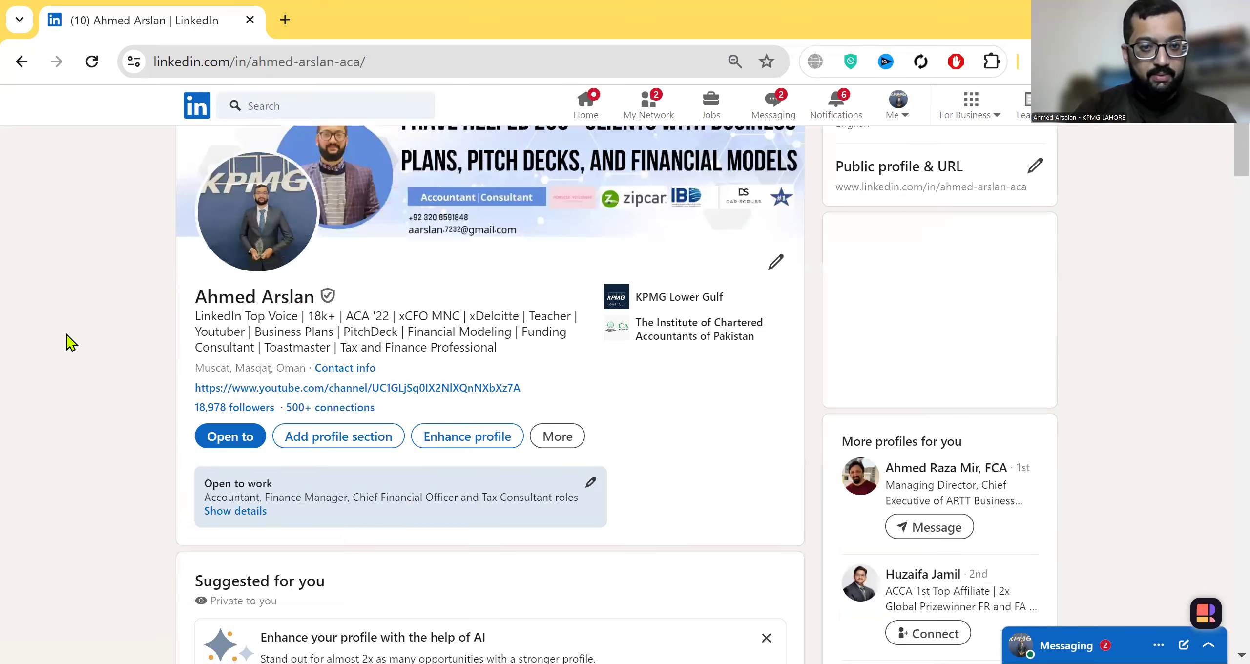
pyautogui.scroll(-6, 69, 342)
pyautogui.scroll(-10, 68, 342)
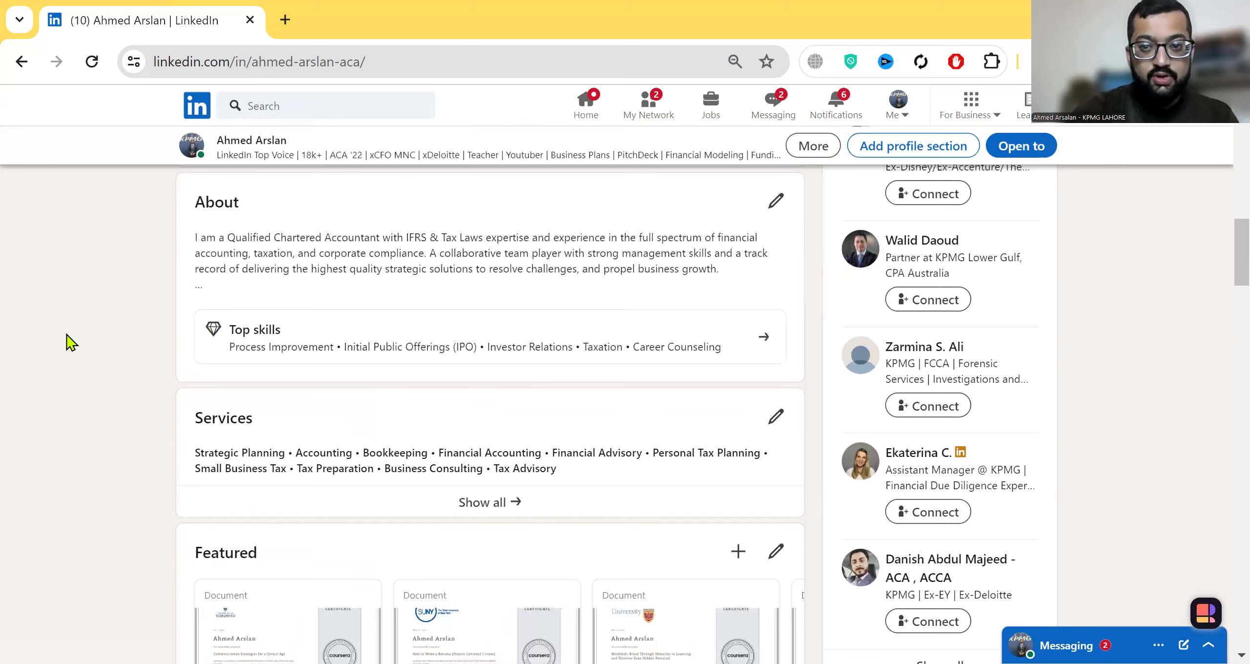
pyautogui.scroll(-8, 69, 342)
pyautogui.scroll(3, 68, 342)
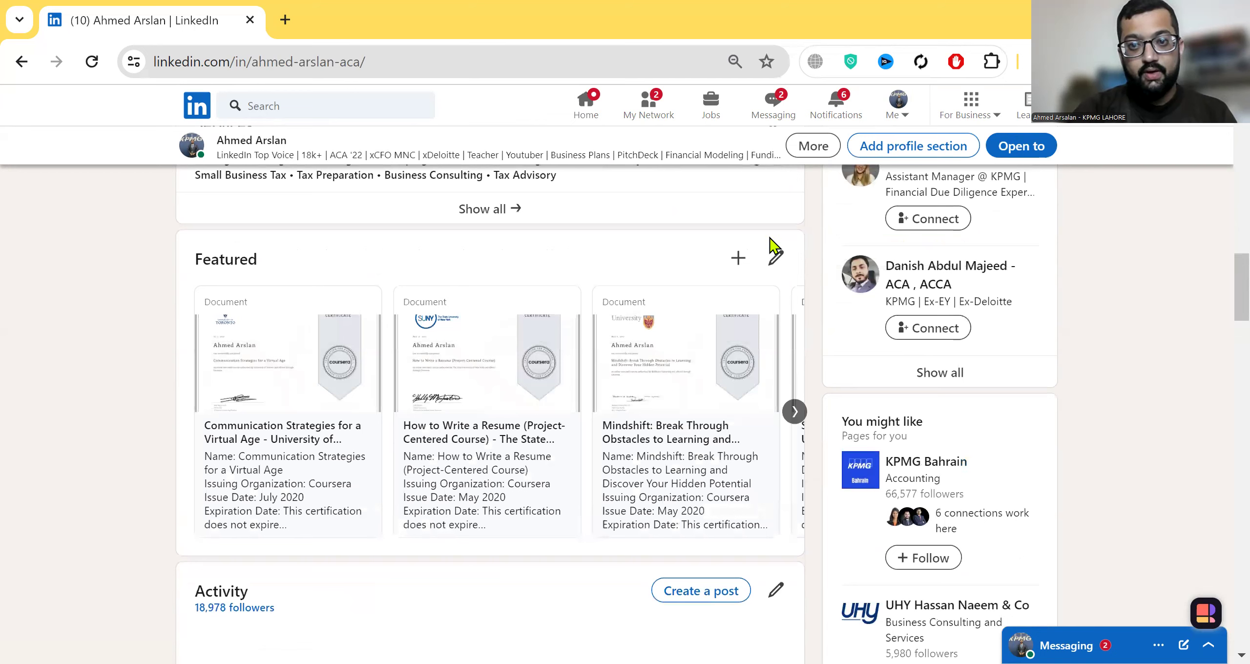
# - Check the option for adding a newsletter to the Featured section and close it without adding anything
pyautogui.click(738, 263)
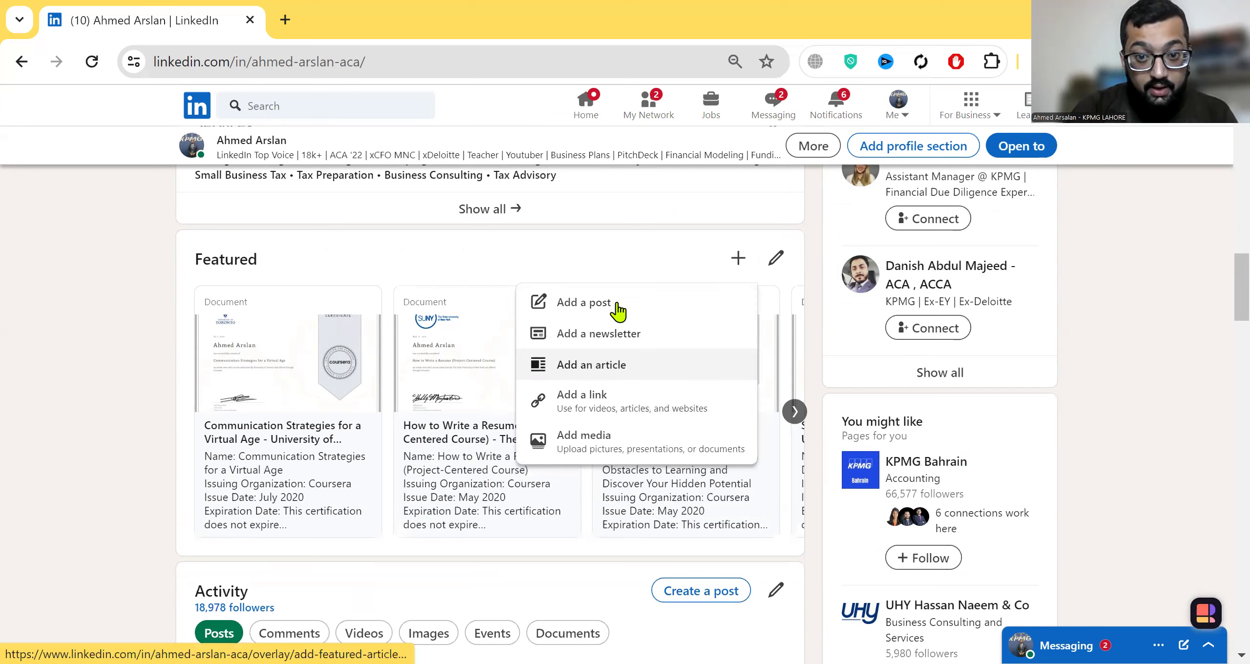
pyautogui.click(616, 347)
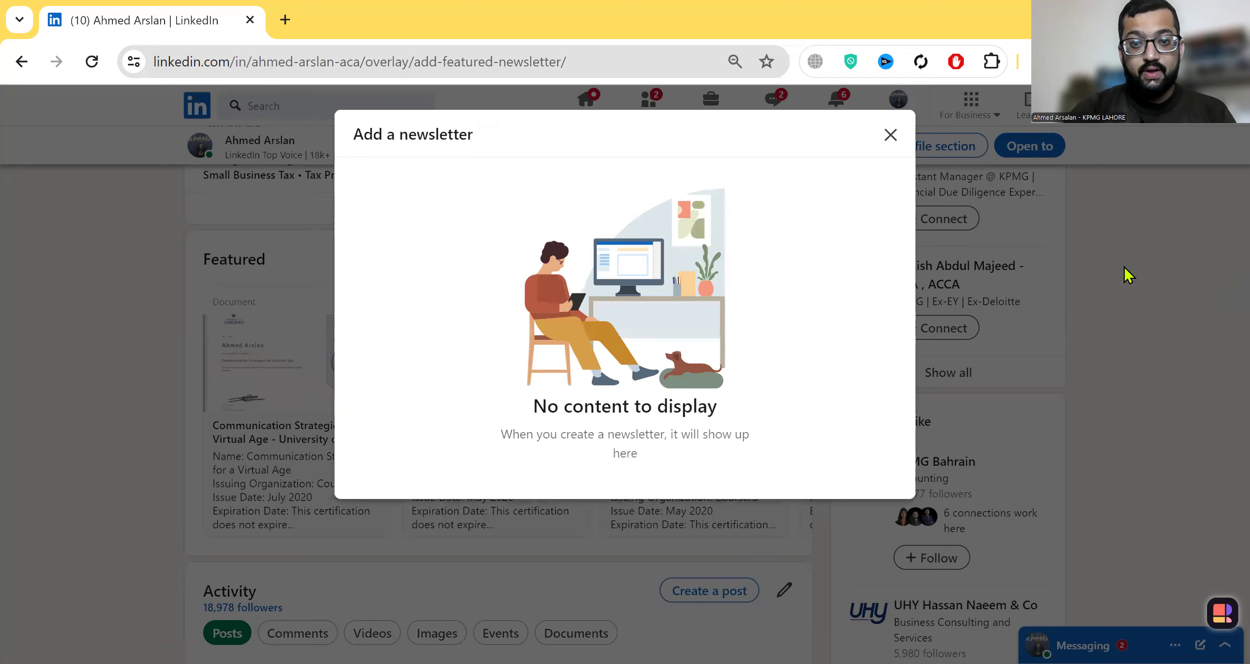
pyautogui.click(889, 136)
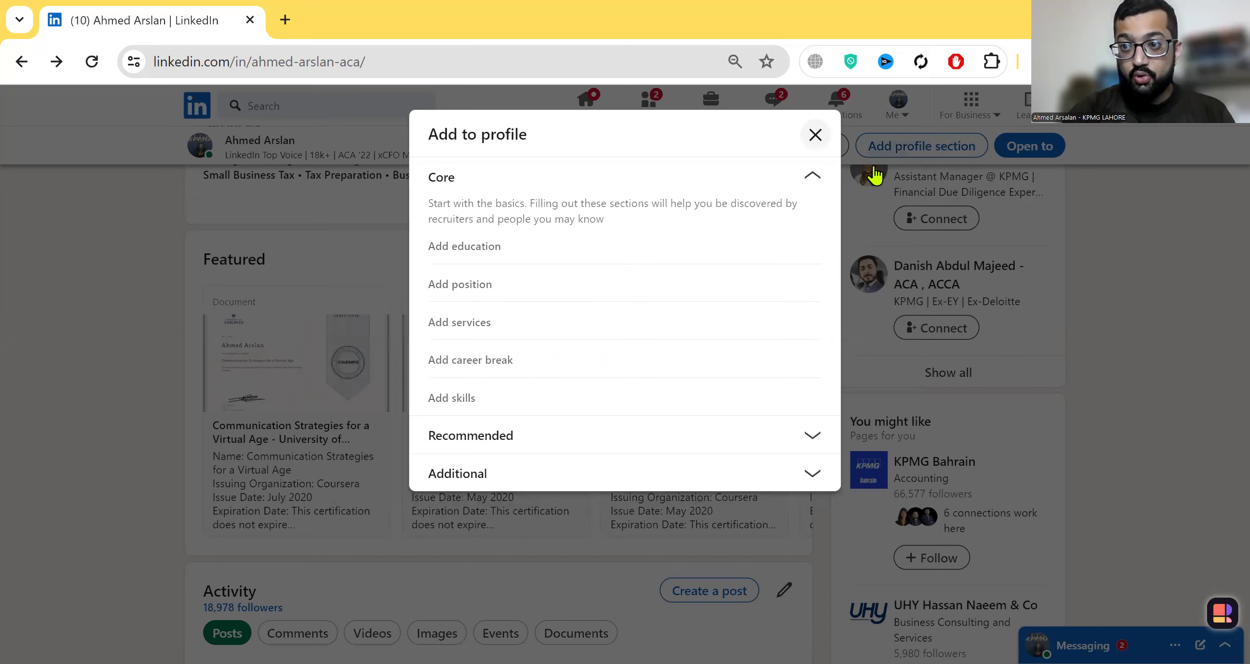
pyautogui.press('Escape')
pyautogui.click(821, 156)
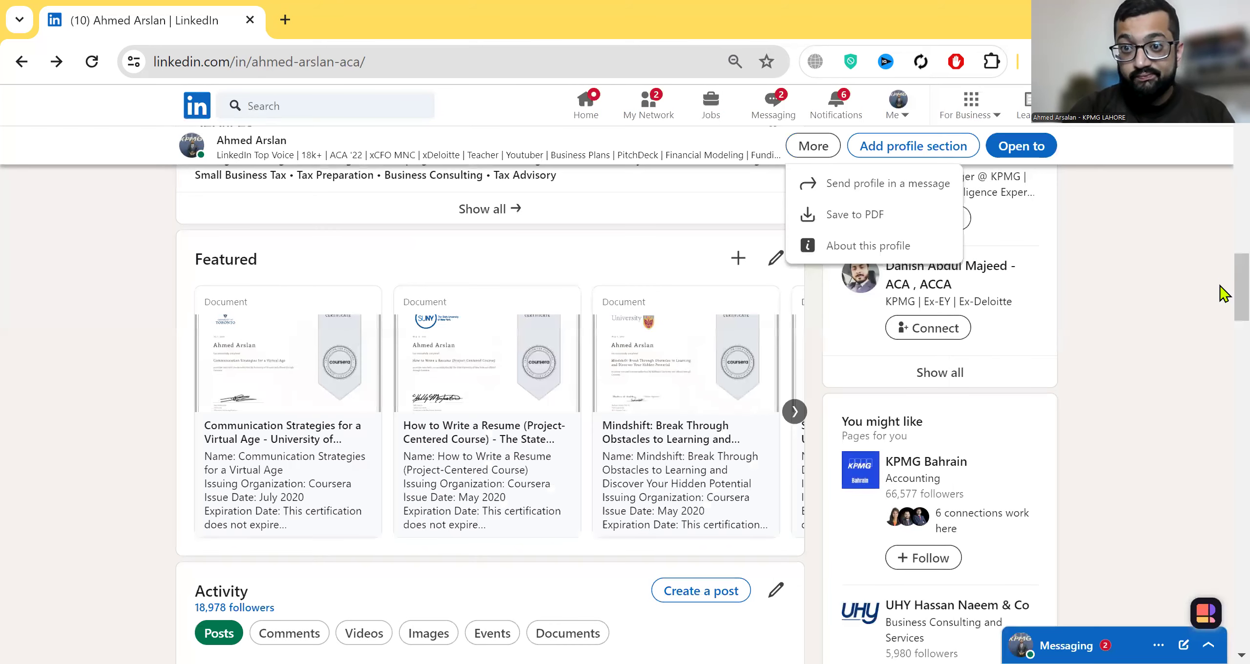
# - View the posts available for the Featured section and close the list without featuring any
pyautogui.scroll(-6, 1220, 326)
pyautogui.scroll(5, 887, 315)
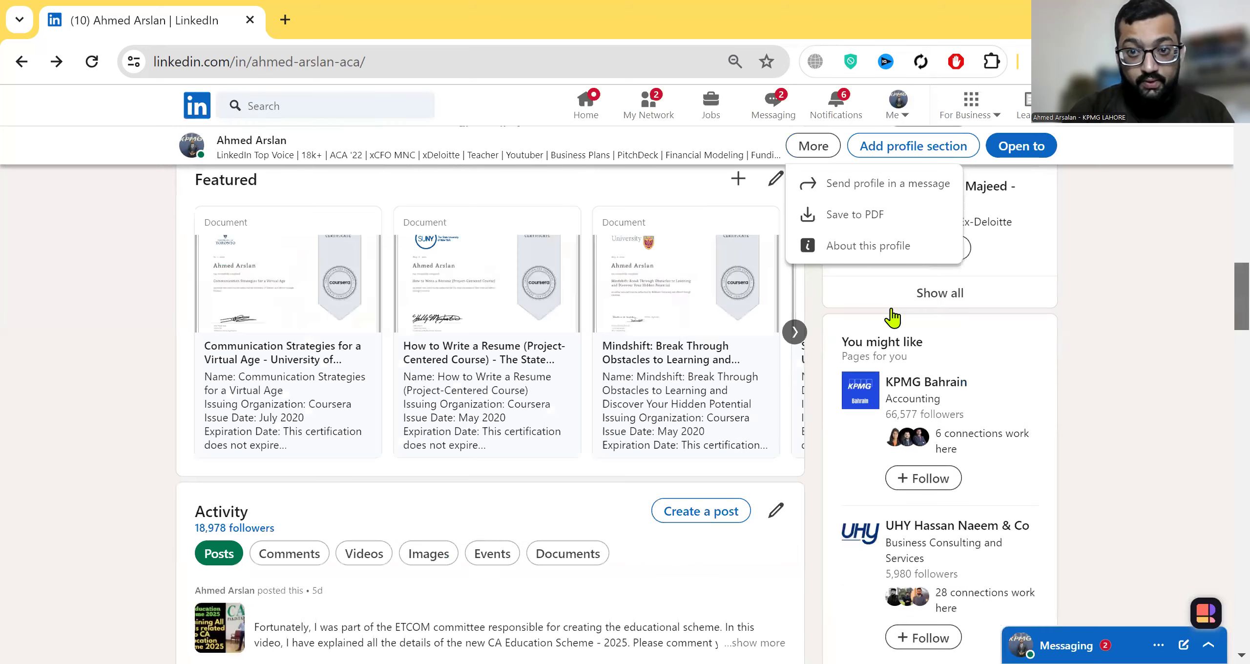
pyautogui.click(738, 195)
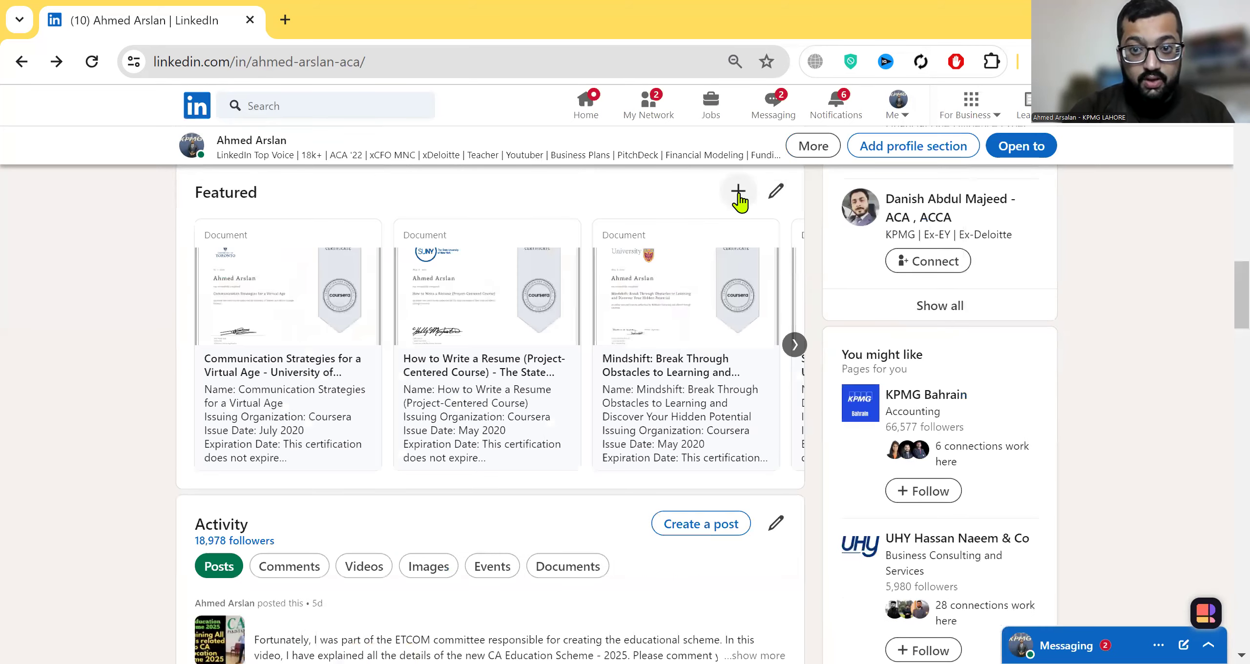
pyautogui.click(738, 193)
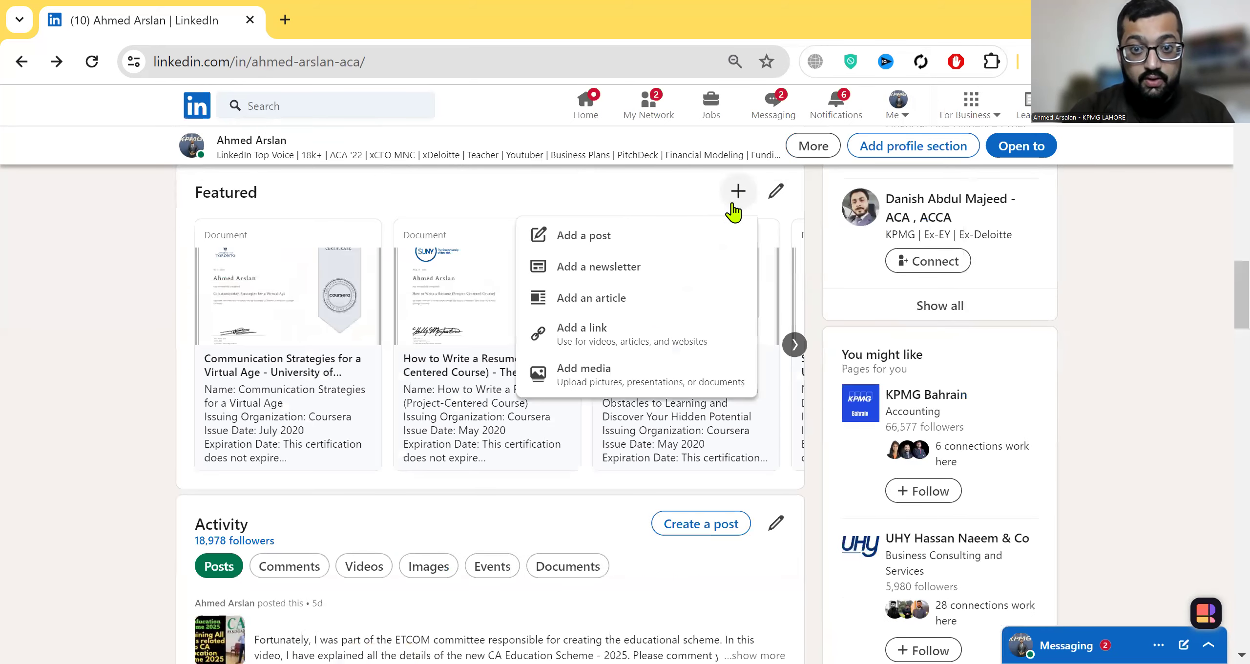
pyautogui.click(673, 243)
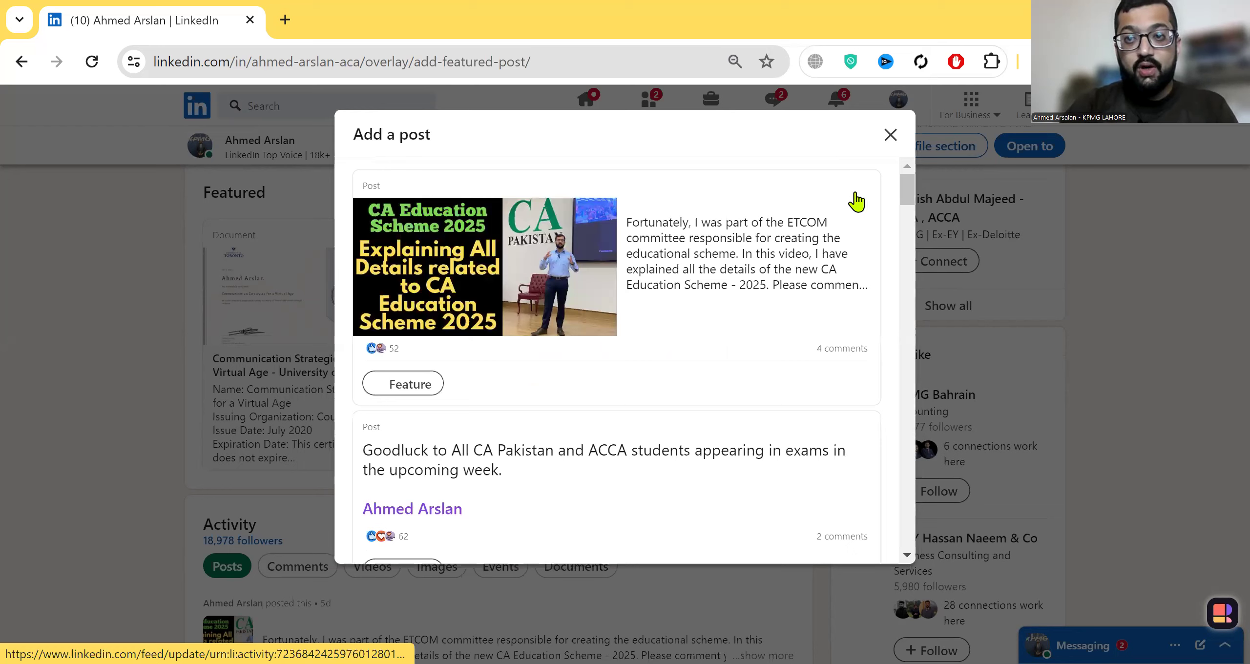
pyautogui.click(890, 138)
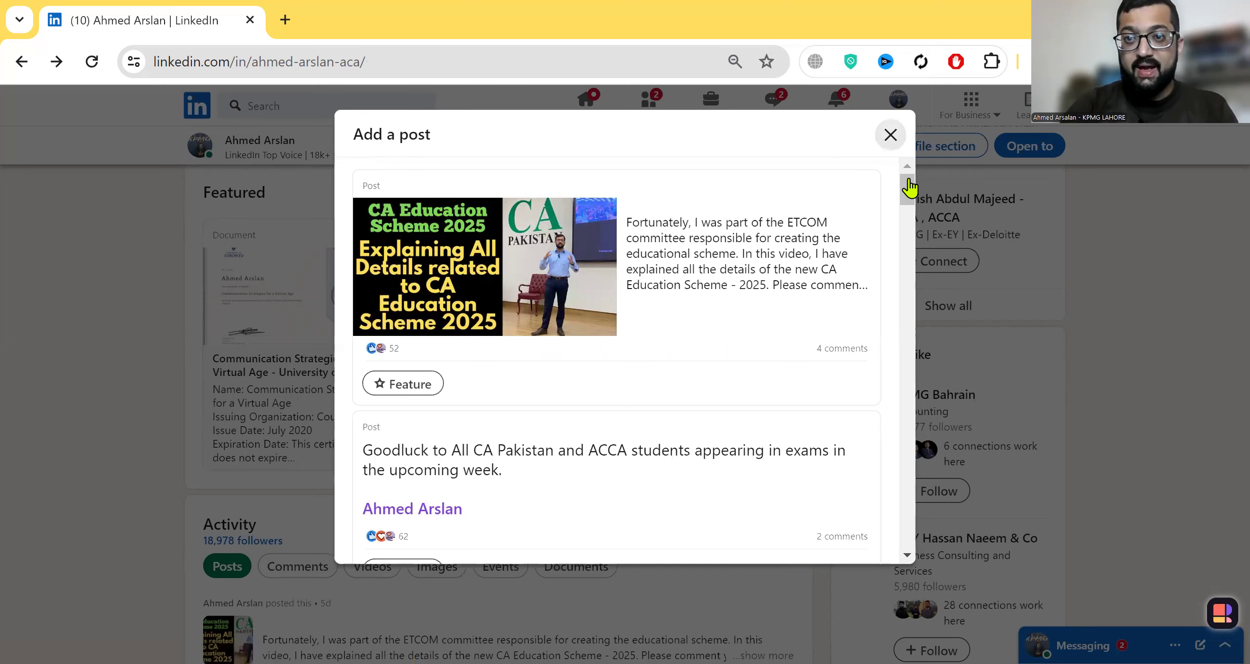
pyautogui.click(894, 139)
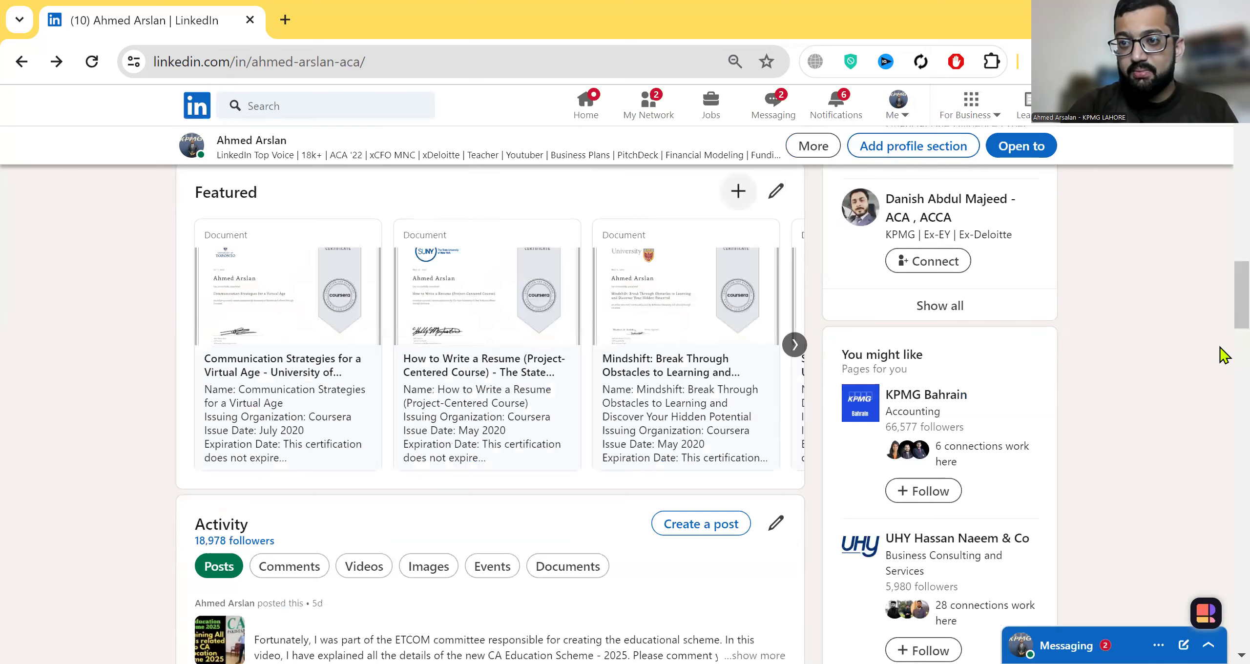
# - Look over the profile's Activity, Experience, Featured, Services and About sections and return to the profile intro
pyautogui.scroll(-10, 1224, 371)
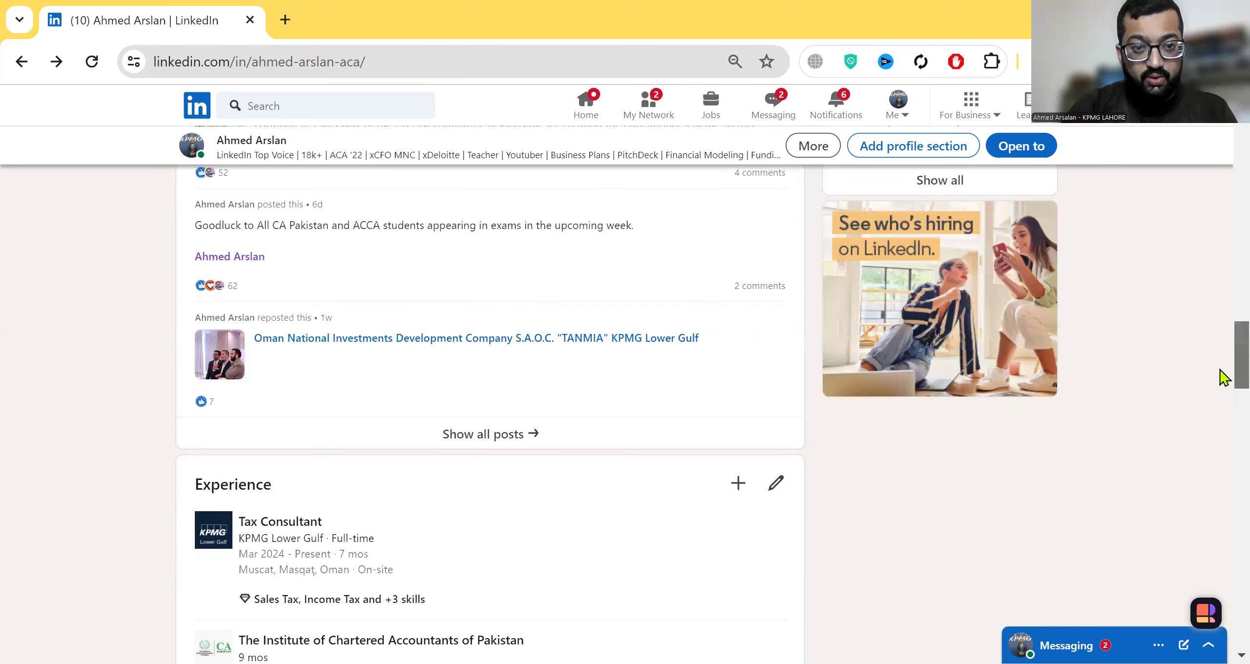
pyautogui.scroll(-4, 1222, 312)
pyautogui.scroll(14, 1220, 293)
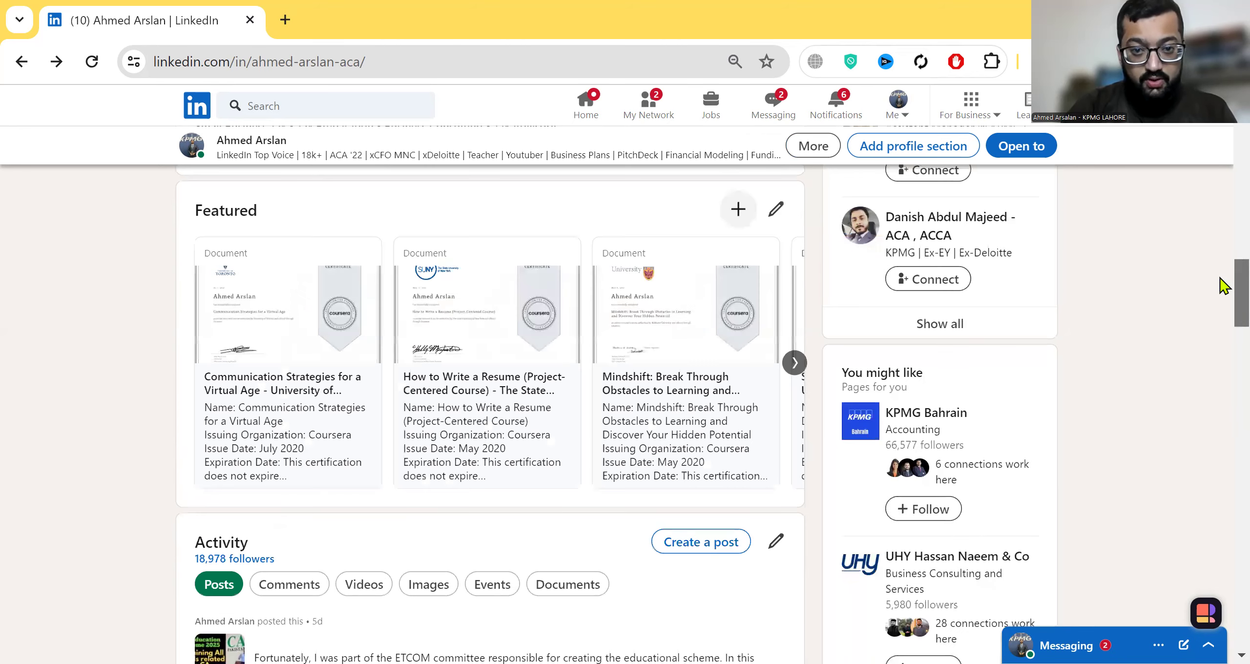
pyautogui.scroll(4, 1223, 254)
pyautogui.scroll(5, 1223, 230)
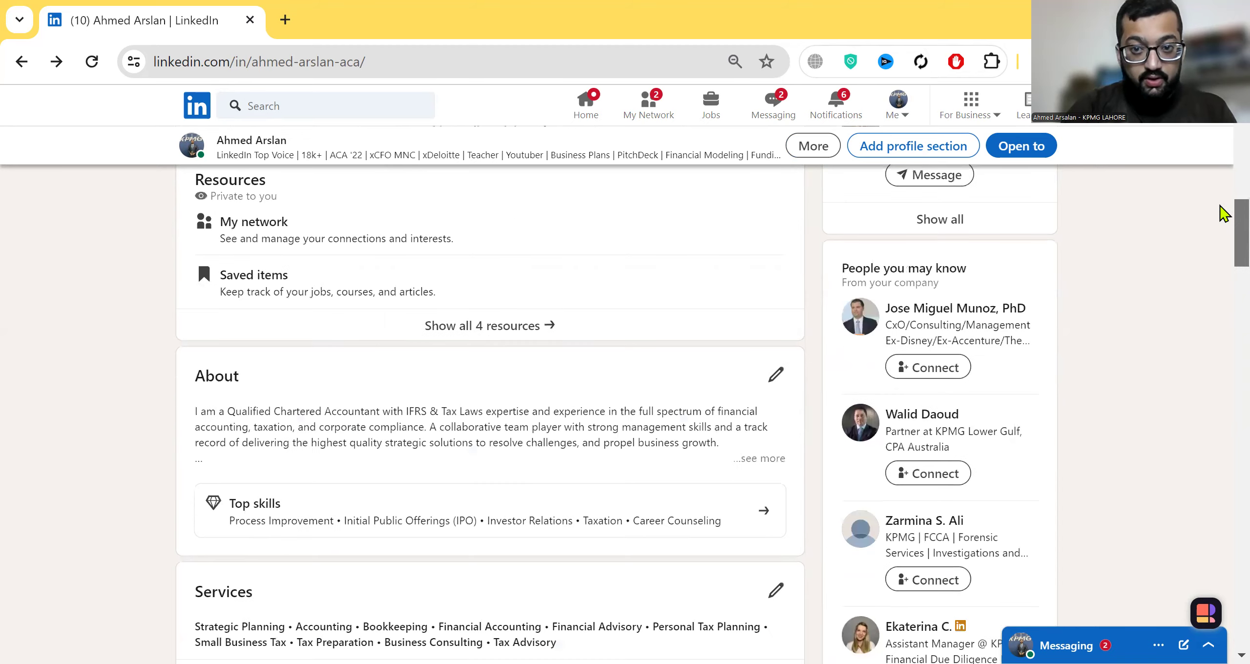
pyautogui.scroll(12, 1222, 155)
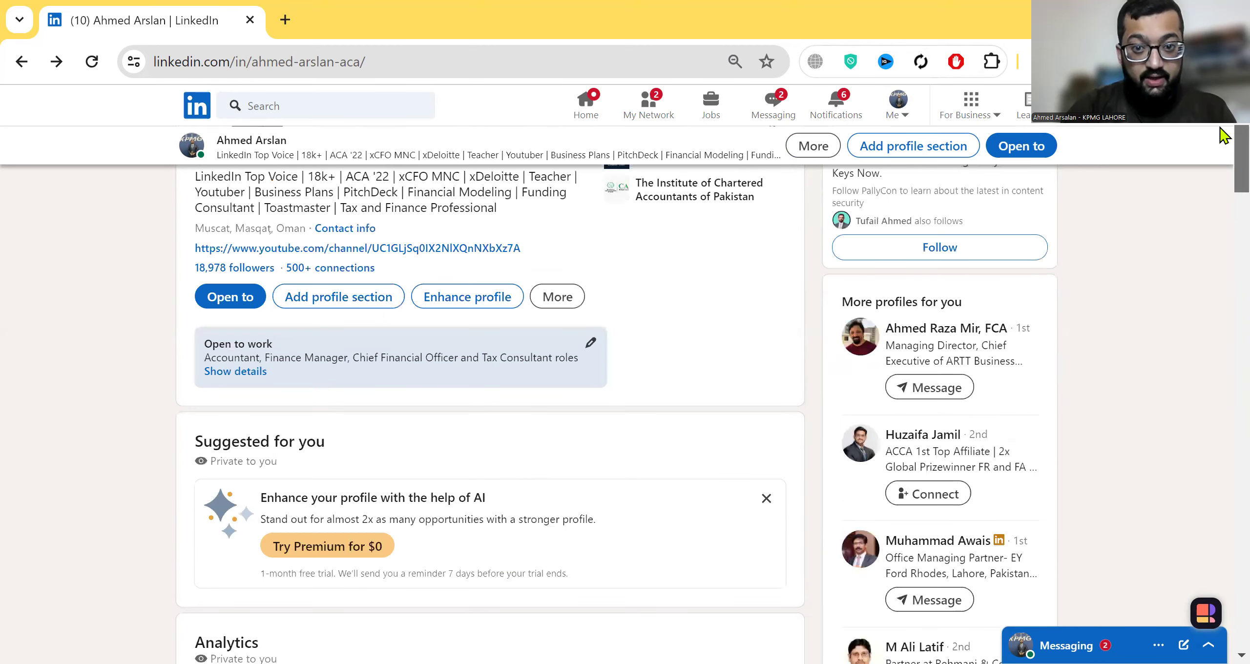
pyautogui.scroll(1, 1224, 134)
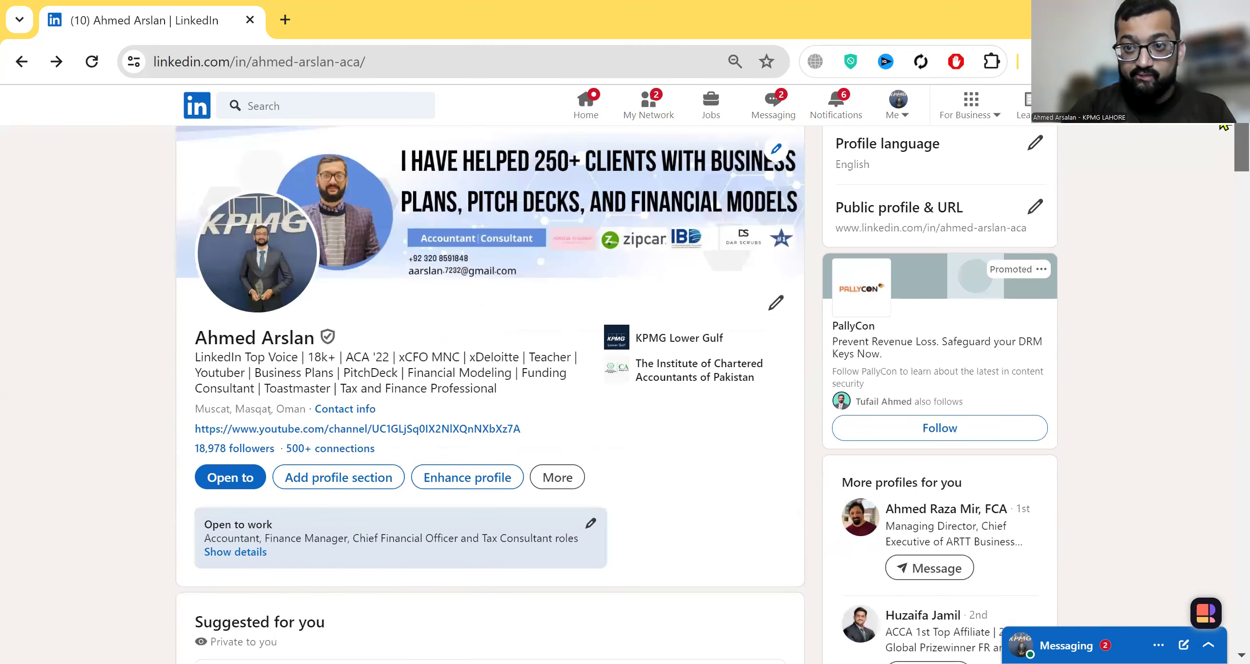
pyautogui.scroll(1, 1222, 126)
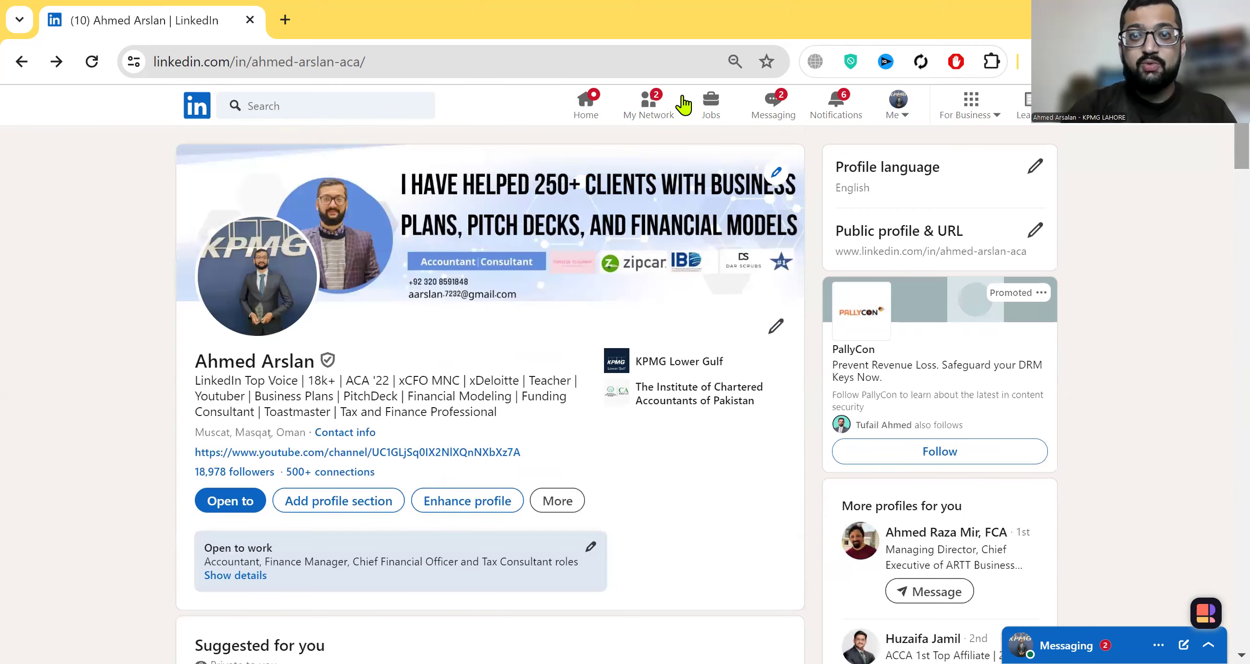
# - Answer the hiring question on the Jobs page with "No, not right now" and review the top job picks
pyautogui.click(724, 112)
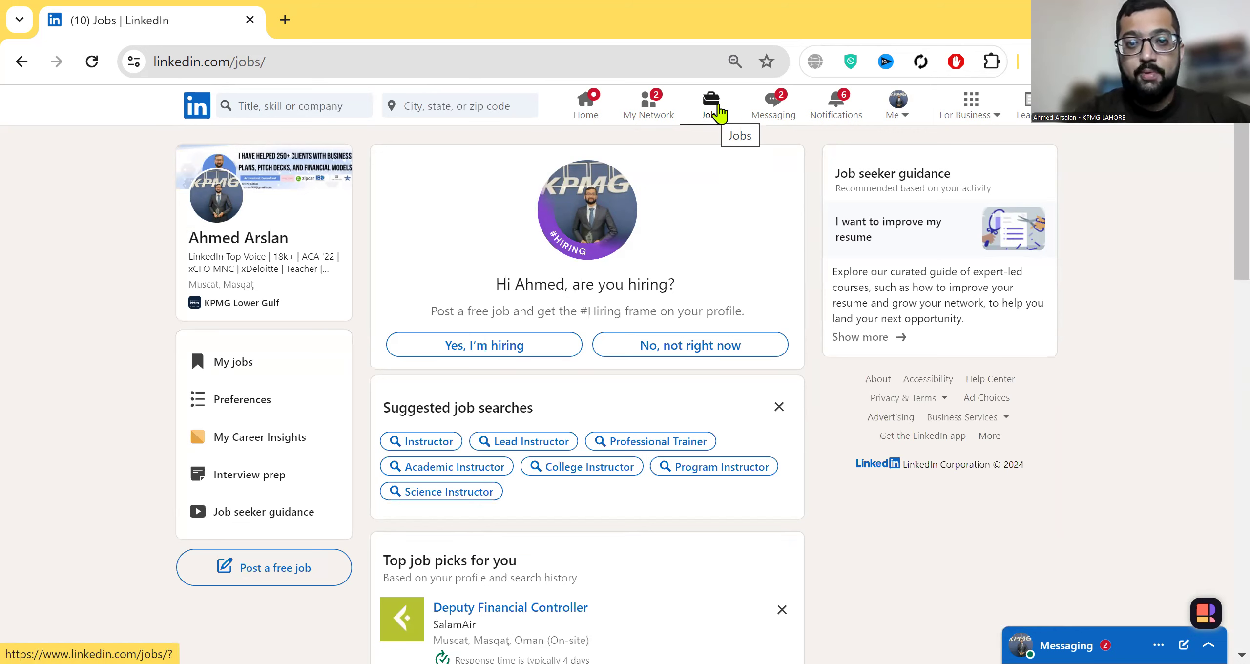
pyautogui.click(695, 363)
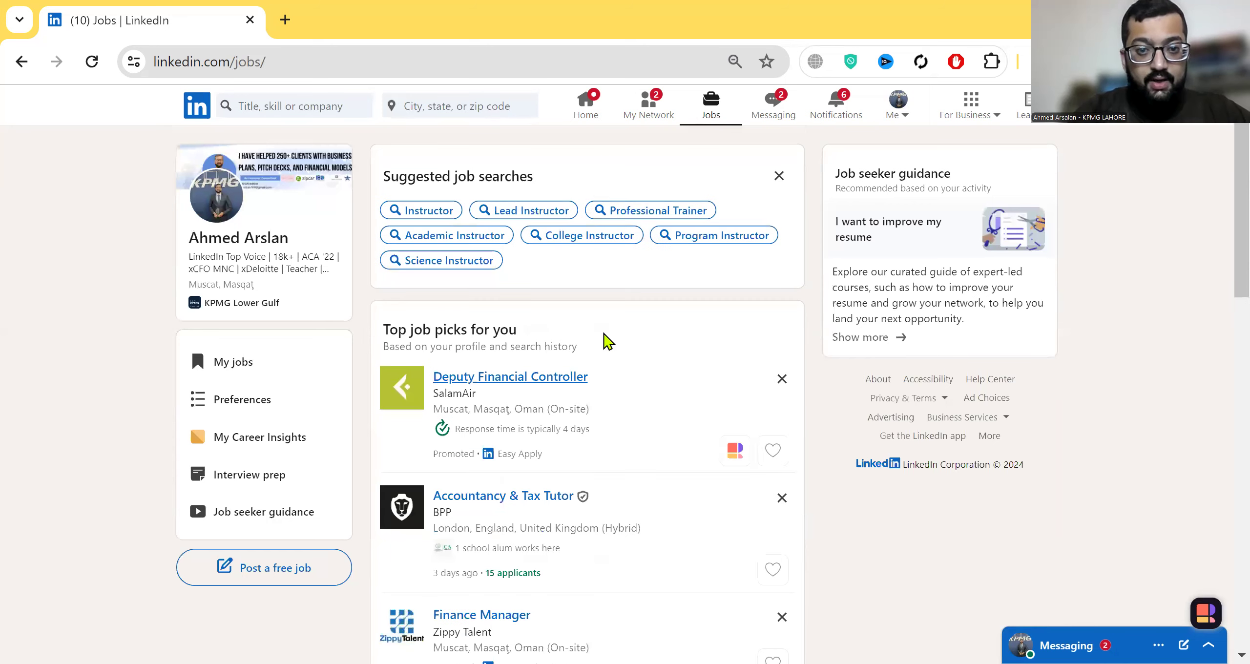
pyautogui.scroll(-1, 605, 343)
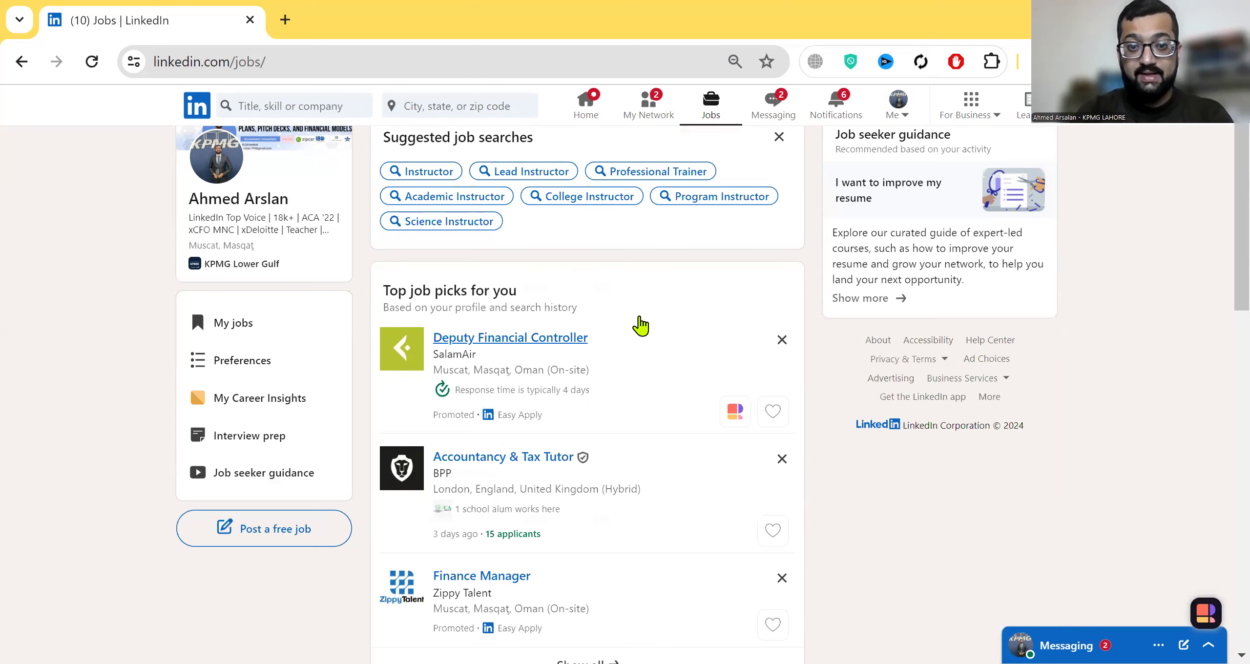
pyautogui.scroll(-3, 639, 324)
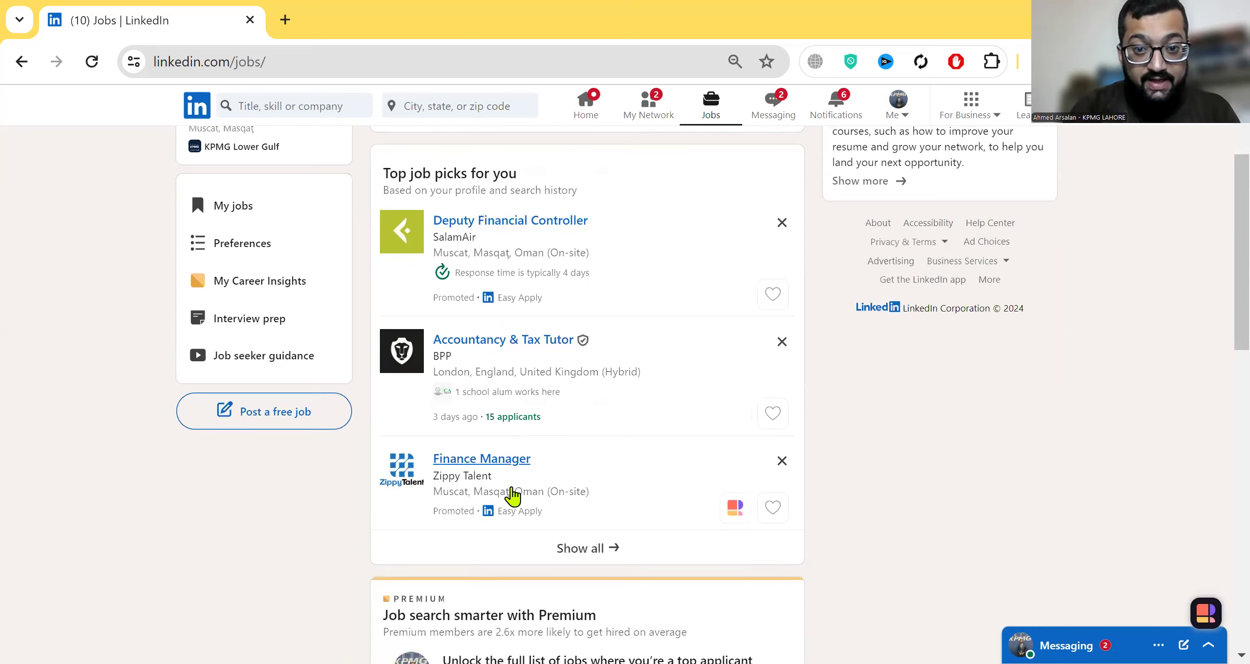
# - Open the full list of top job picks and browse the recommended jobs
pyautogui.click(582, 556)
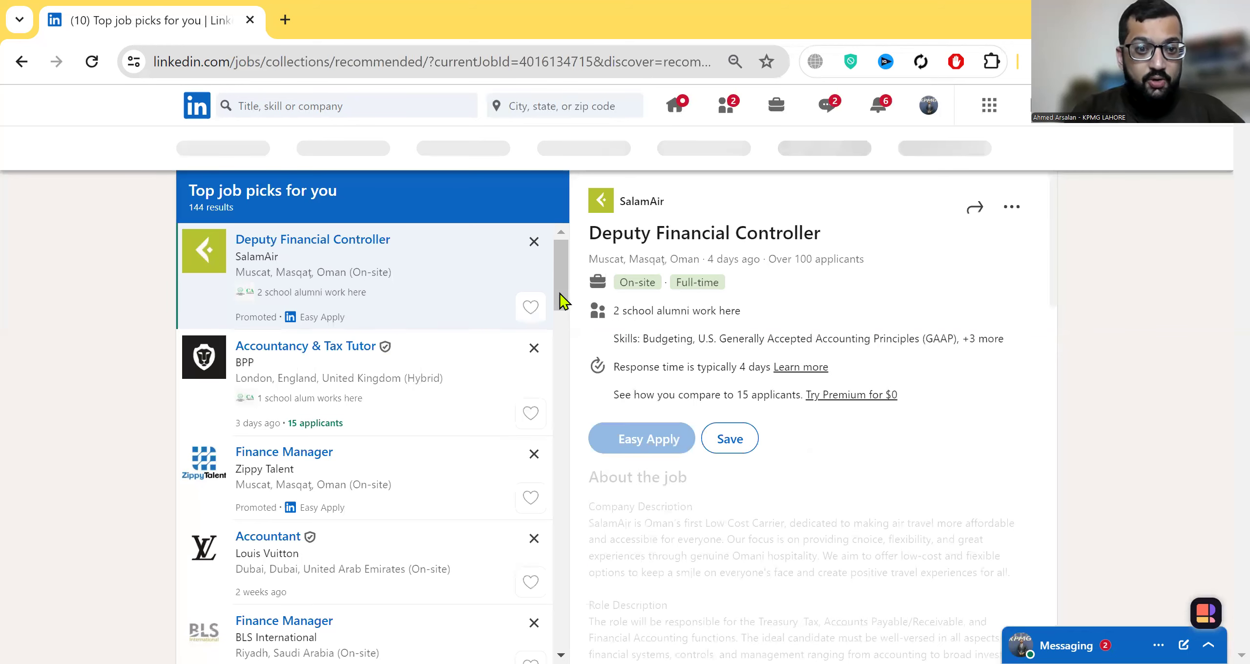
pyautogui.moveTo(566, 298); pyautogui.dragTo(567, 314)
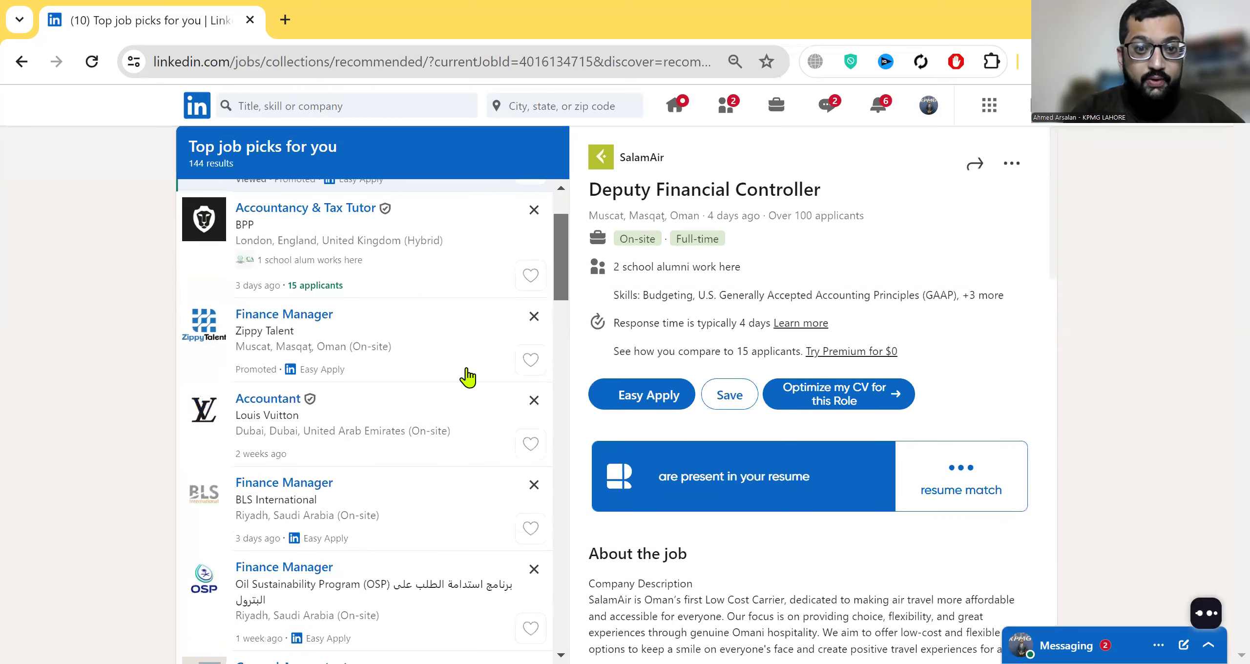
pyautogui.scroll(-1, 466, 376)
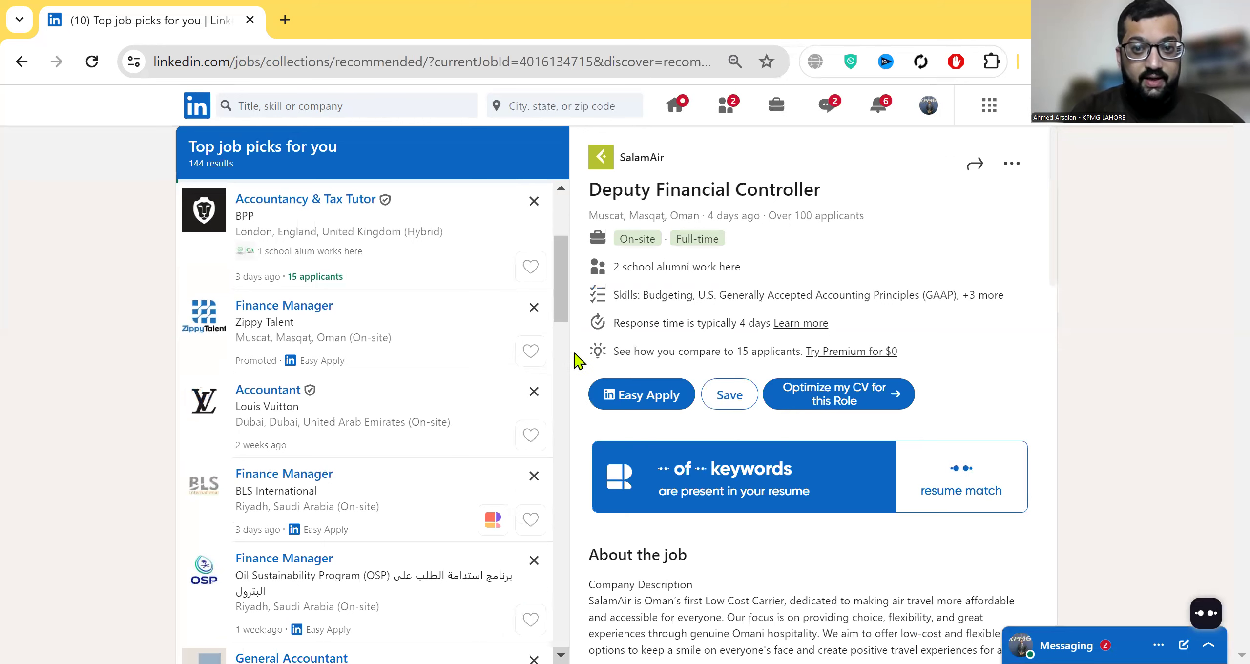
pyautogui.scroll(-3, 569, 298)
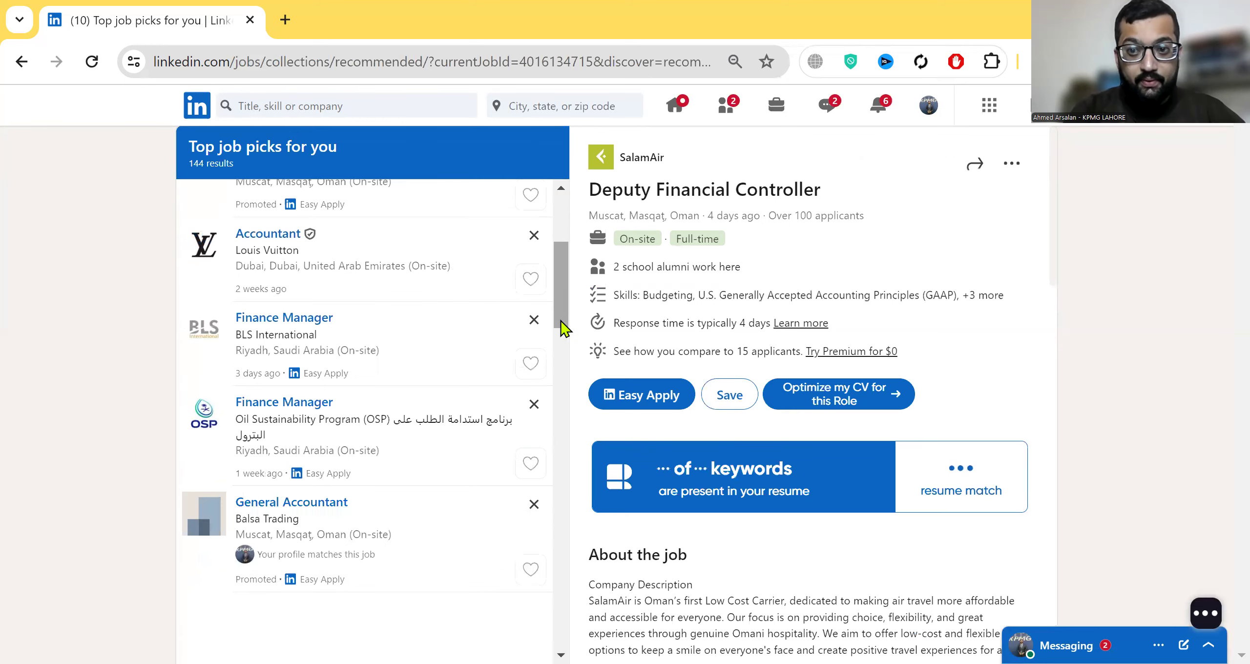
pyautogui.scroll(3, 562, 296)
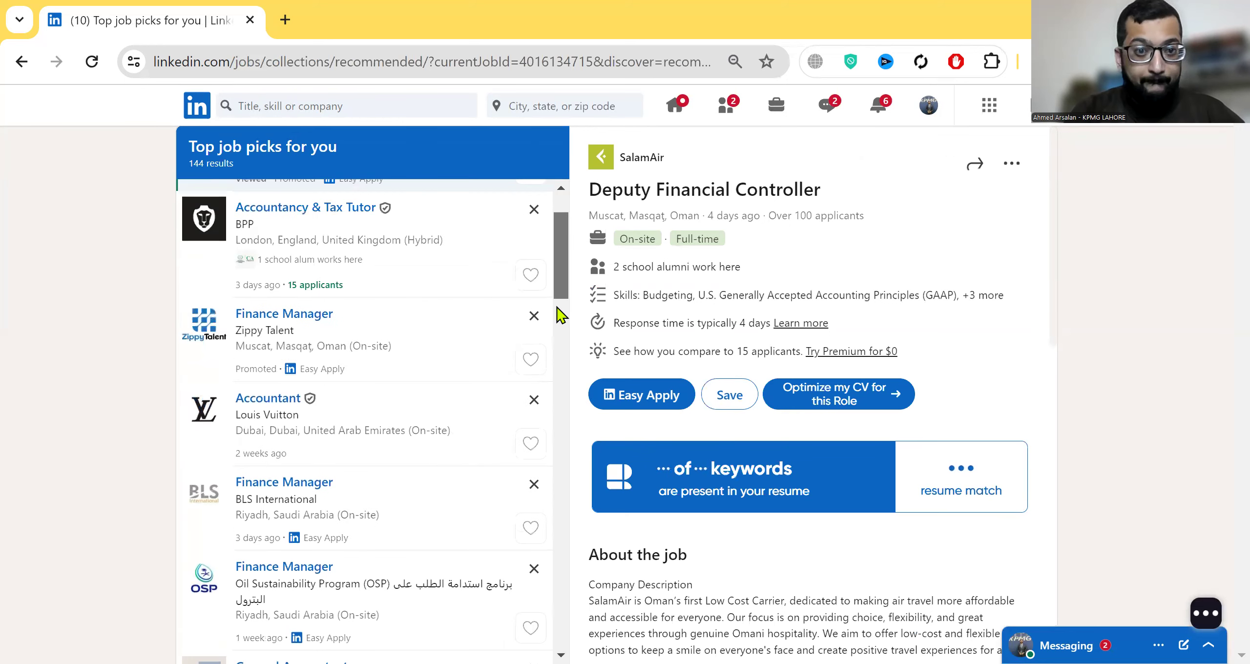
pyautogui.scroll(-8, 561, 300)
pyautogui.scroll(-3, 564, 283)
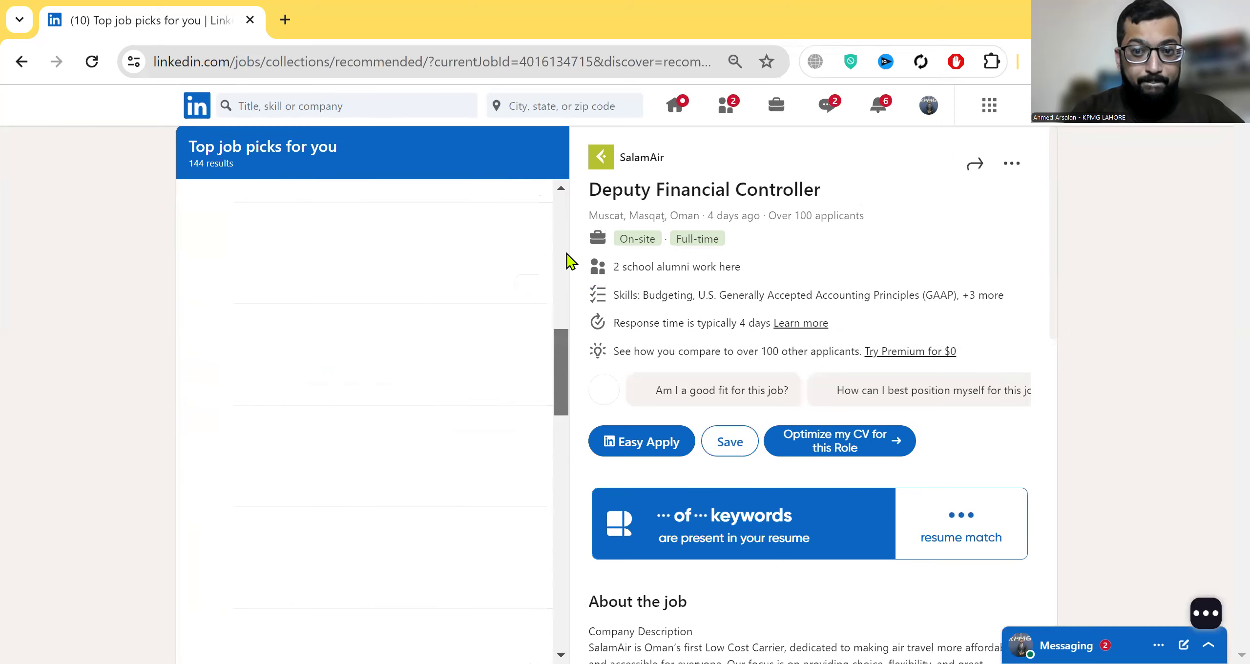
pyautogui.scroll(15, 569, 262)
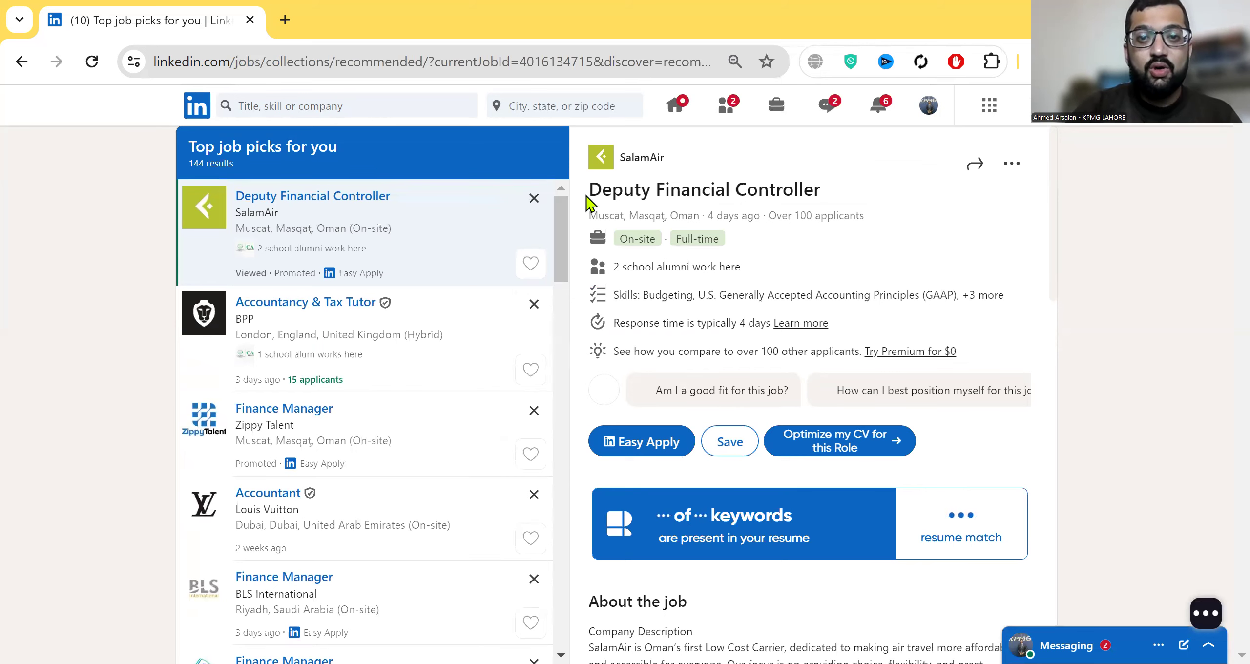
# - Open the Accountancy & Tax Tutor job from BPP, view its external application page, and return to the job picks
pyautogui.moveTo(564, 234); pyautogui.dragTo(560, 302)
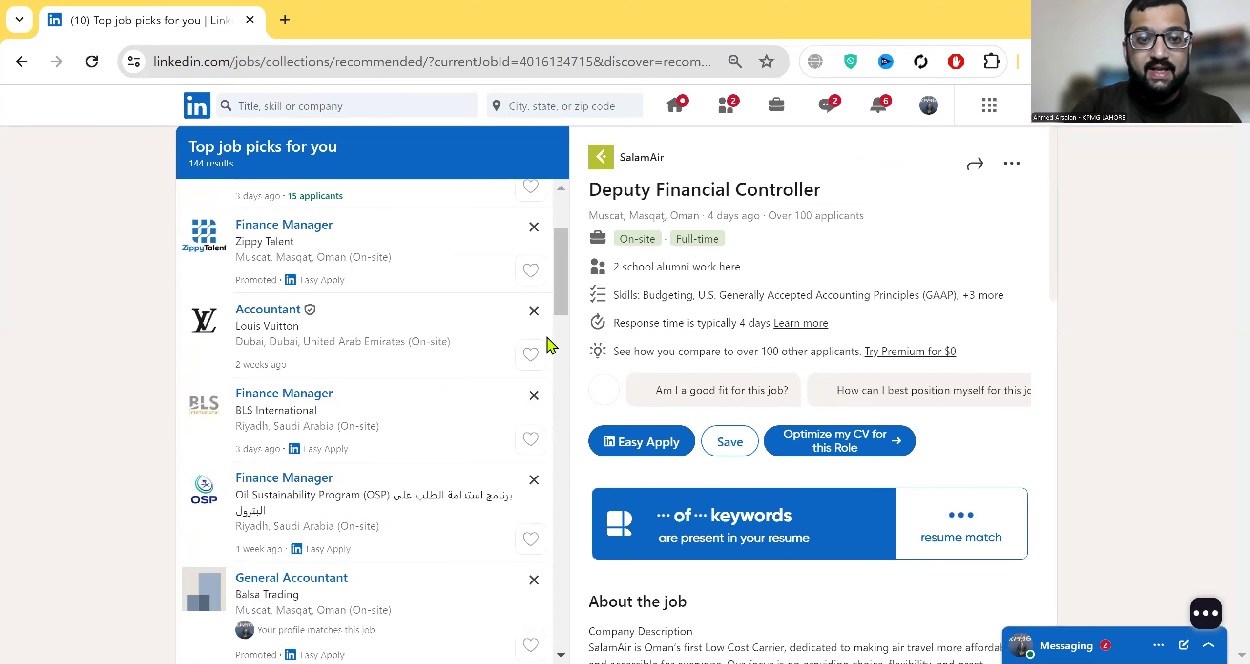
pyautogui.scroll(8, 554, 191)
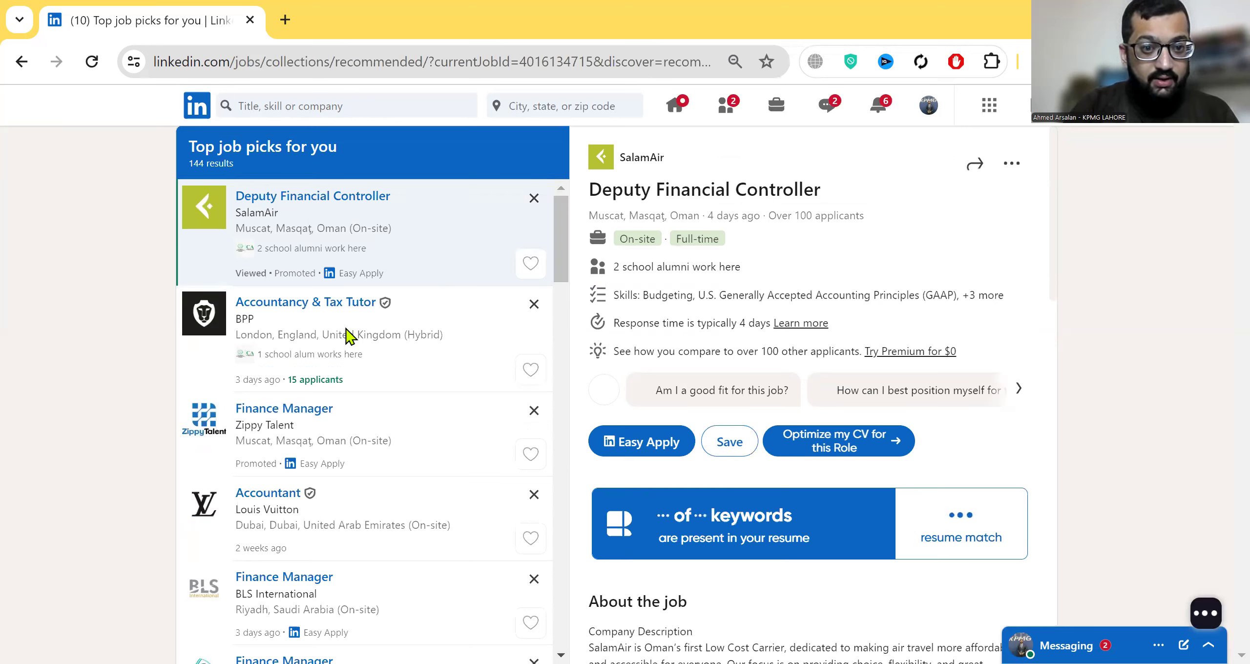
pyautogui.click(349, 351)
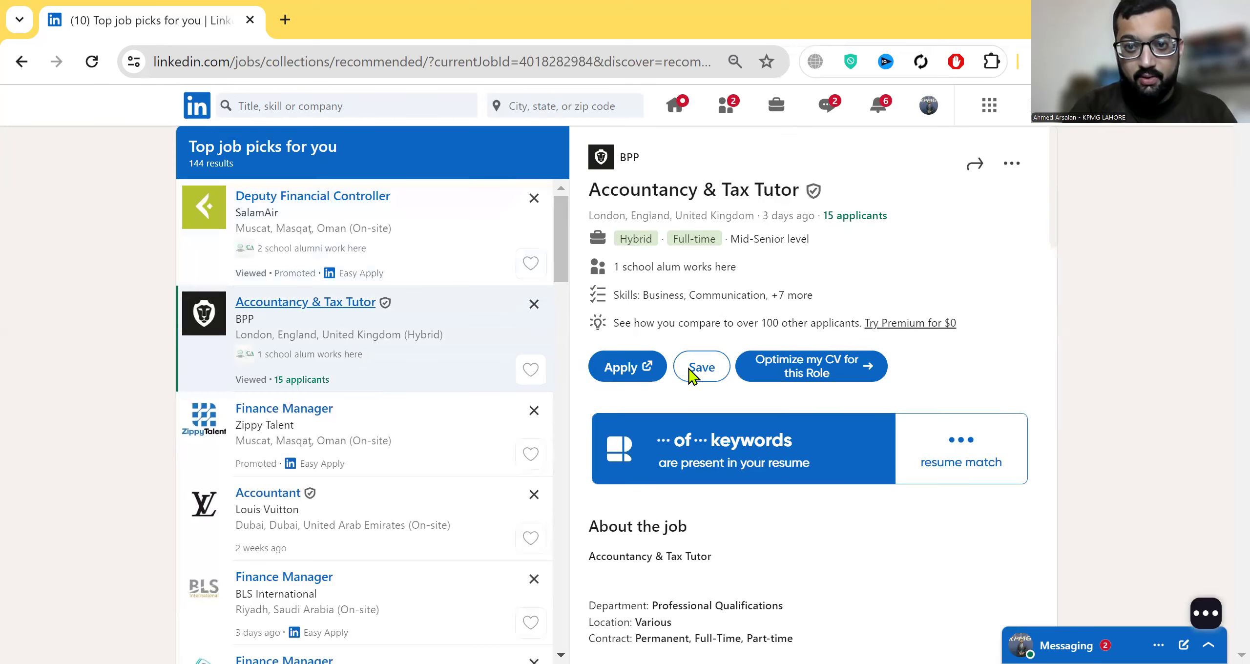
pyautogui.click(852, 378)
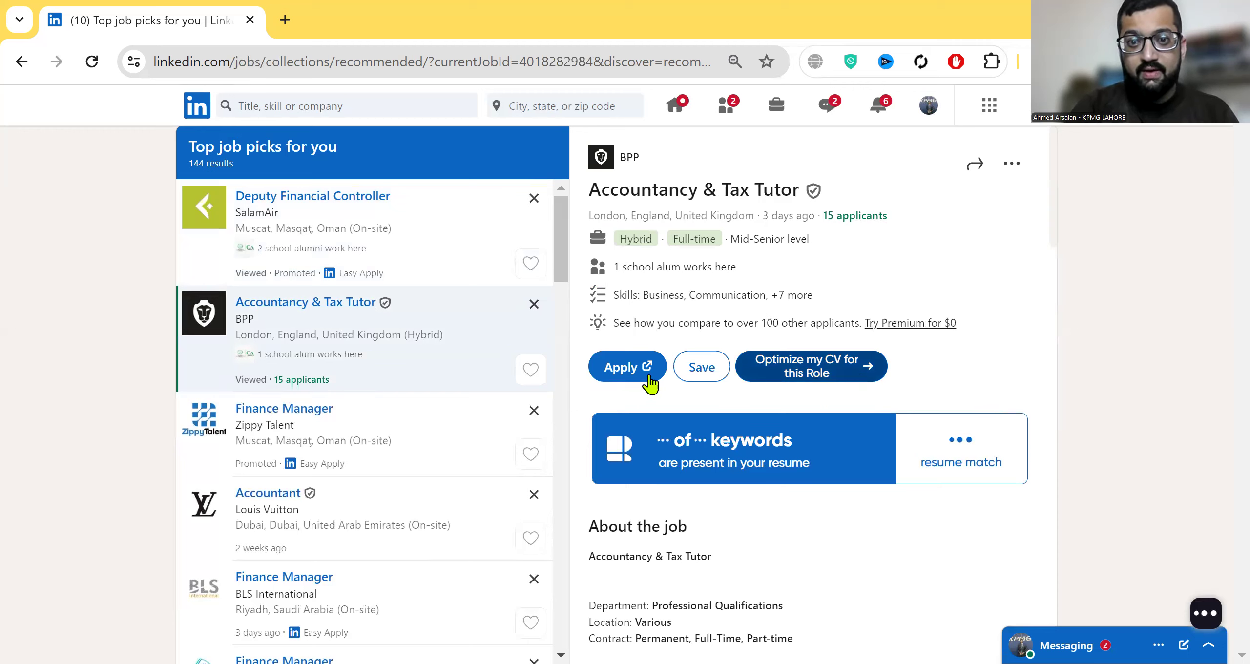
pyautogui.click(628, 367)
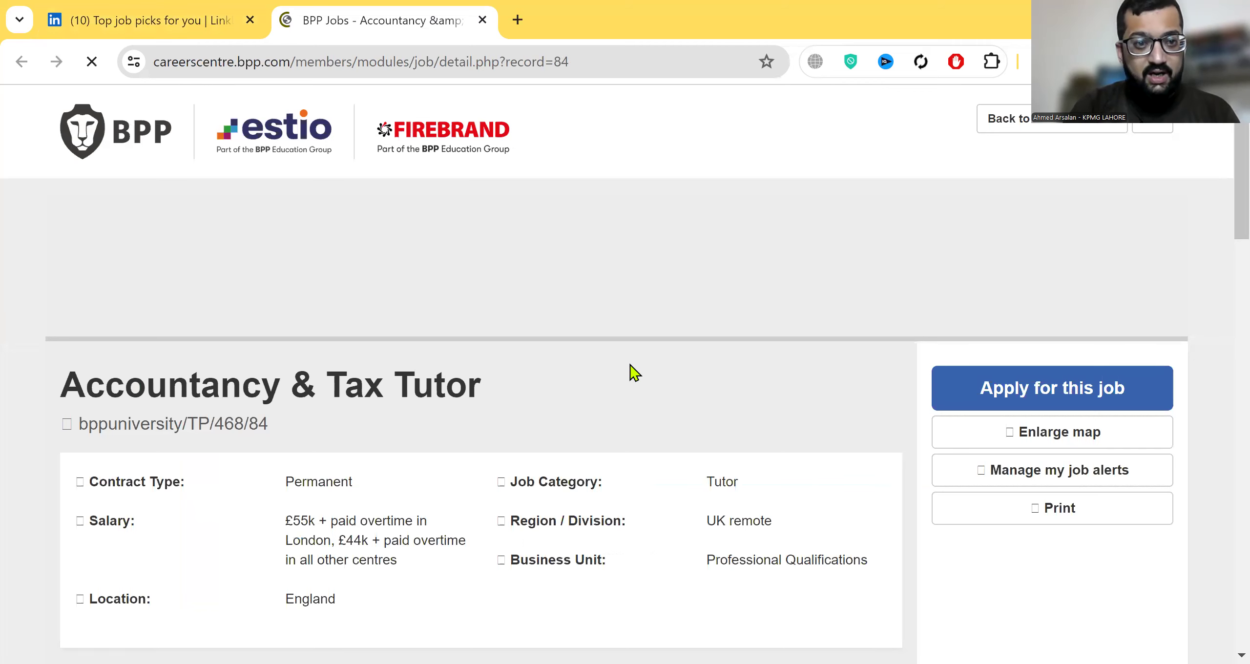
pyautogui.scroll(-5, 633, 374)
pyautogui.hotkey('ctrl', 'shift', 'Tab')
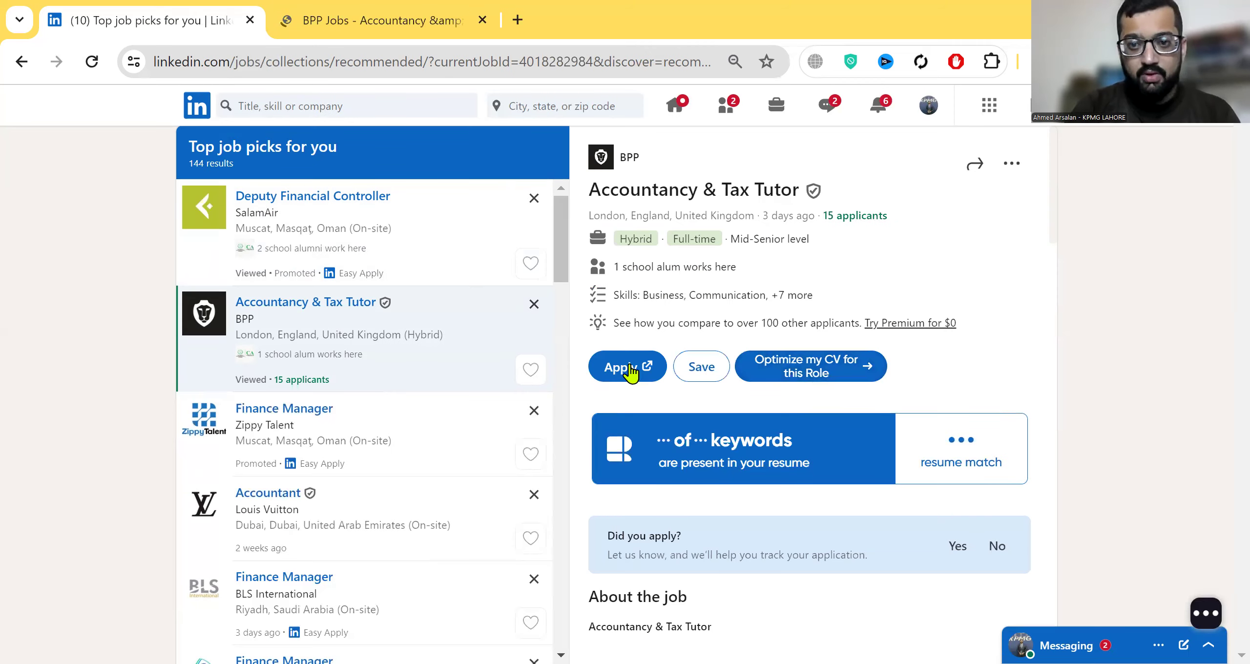
# - Open the Finance Manager job from Zippy Talent and start its Easy Apply application, dismissing the ResumeGPT pop-ups
pyautogui.click(417, 454)
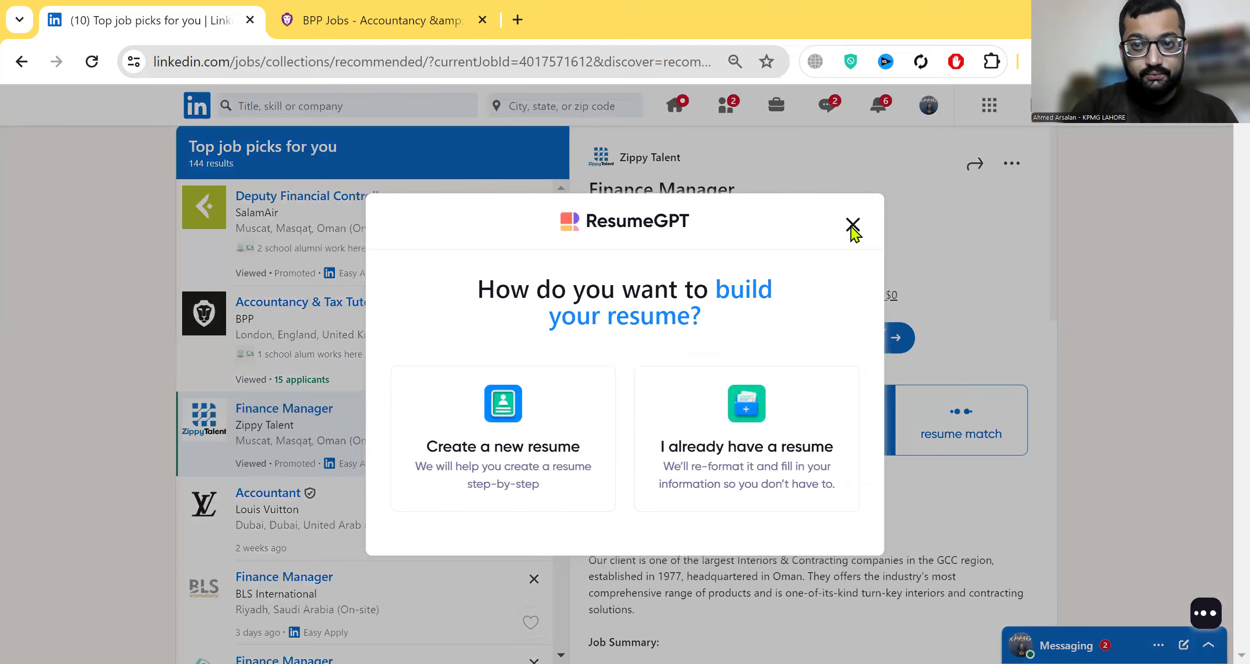
pyautogui.click(852, 226)
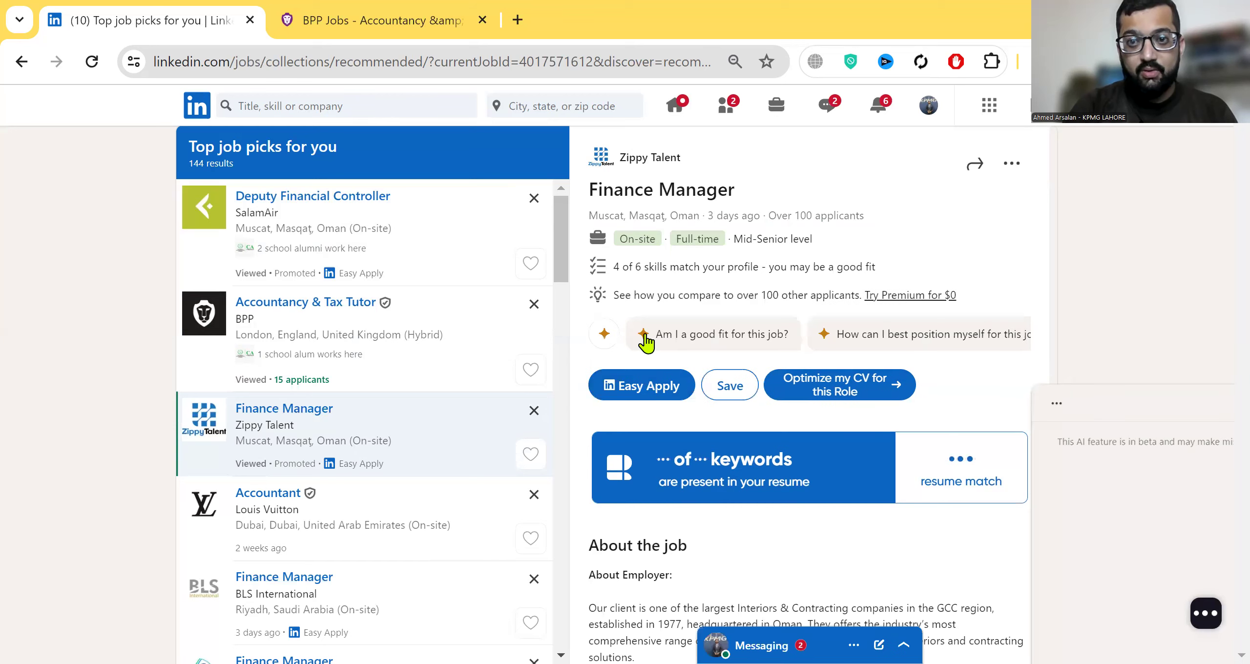
pyautogui.click(645, 342)
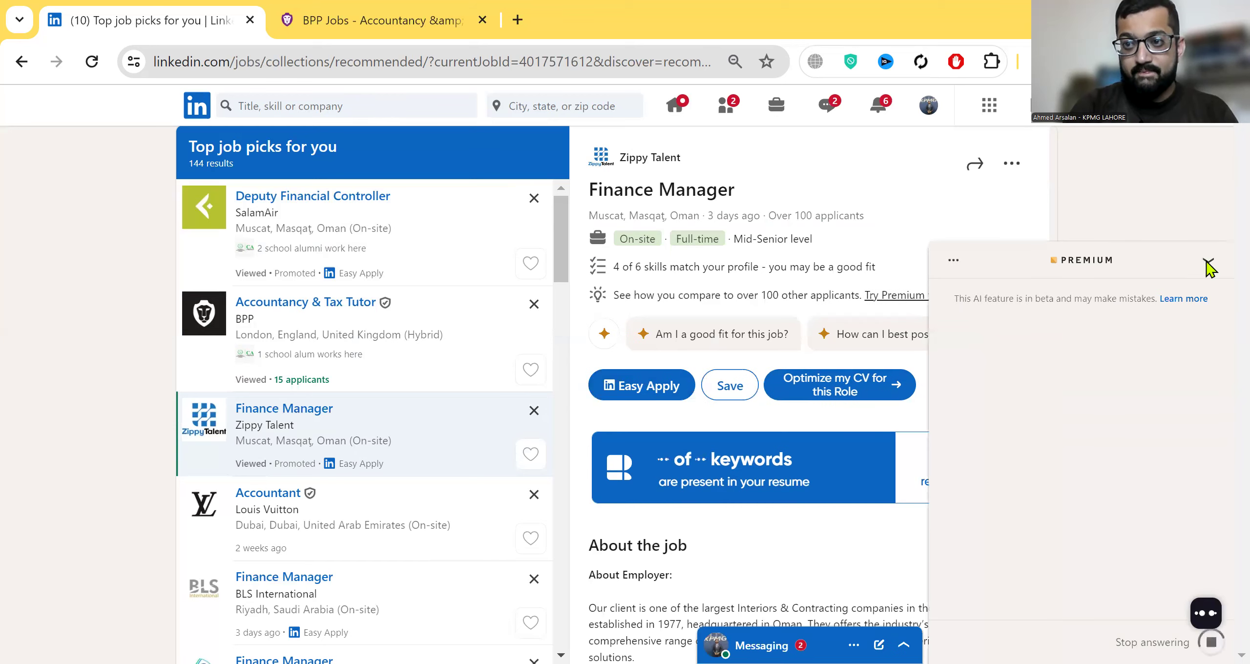
pyautogui.click(645, 390)
pyautogui.click(640, 388)
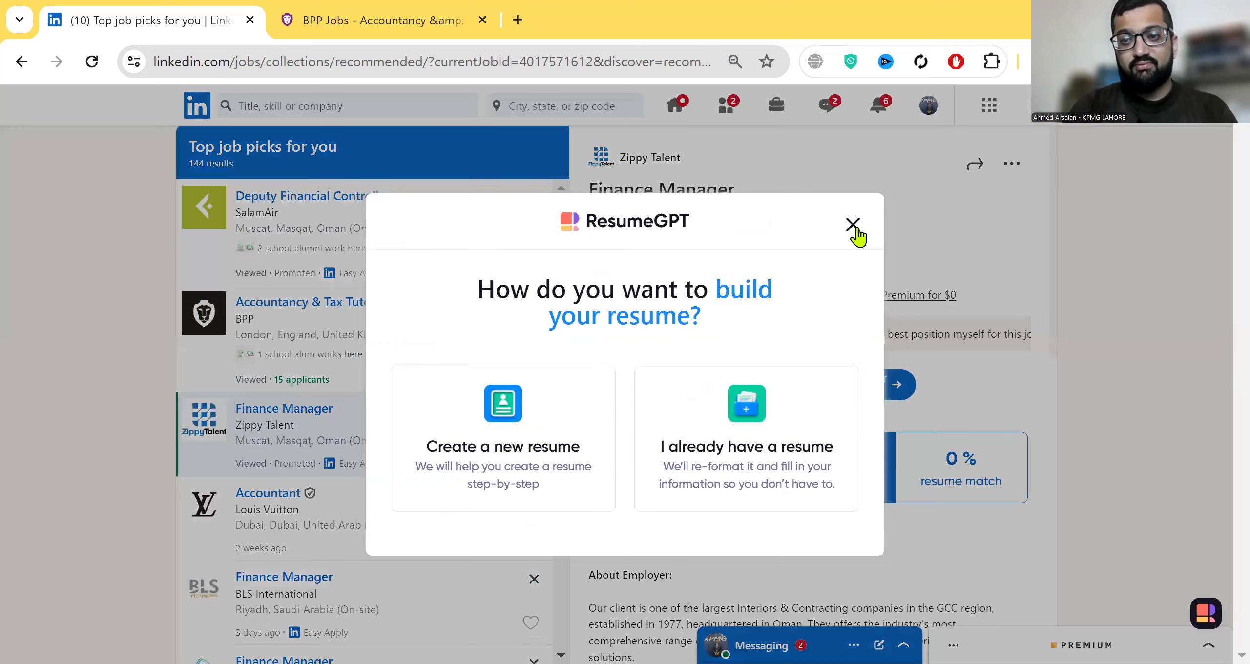
pyautogui.press('Escape')
pyautogui.click(630, 396)
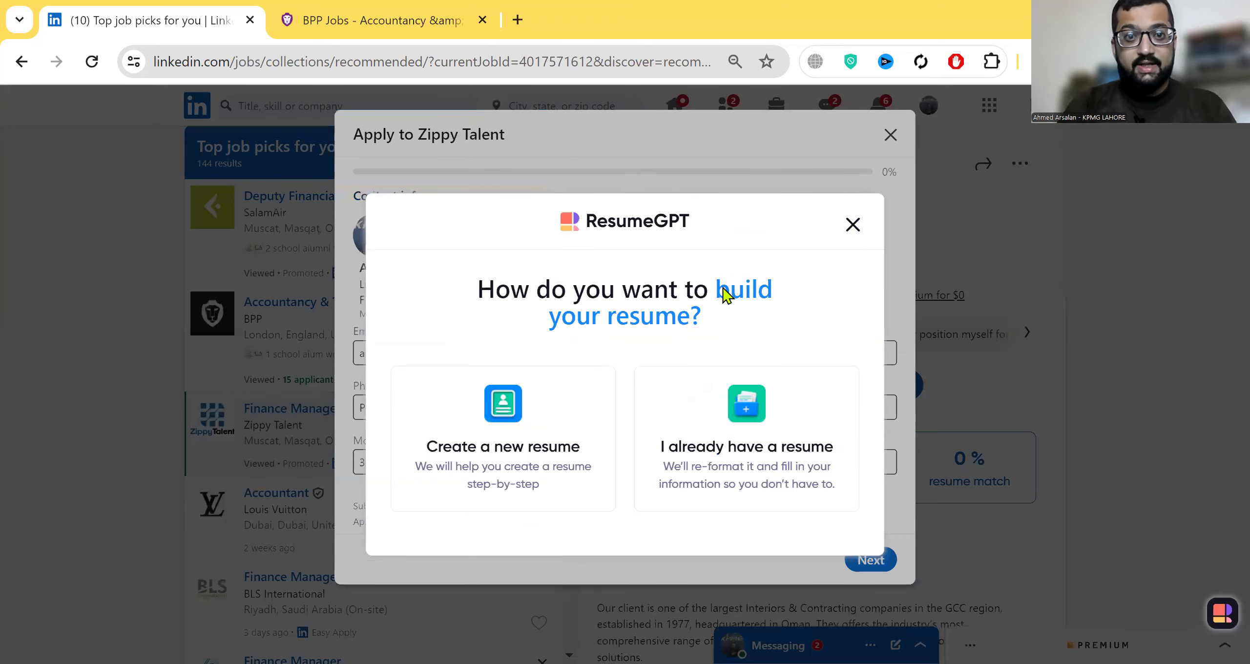
pyautogui.press('Escape')
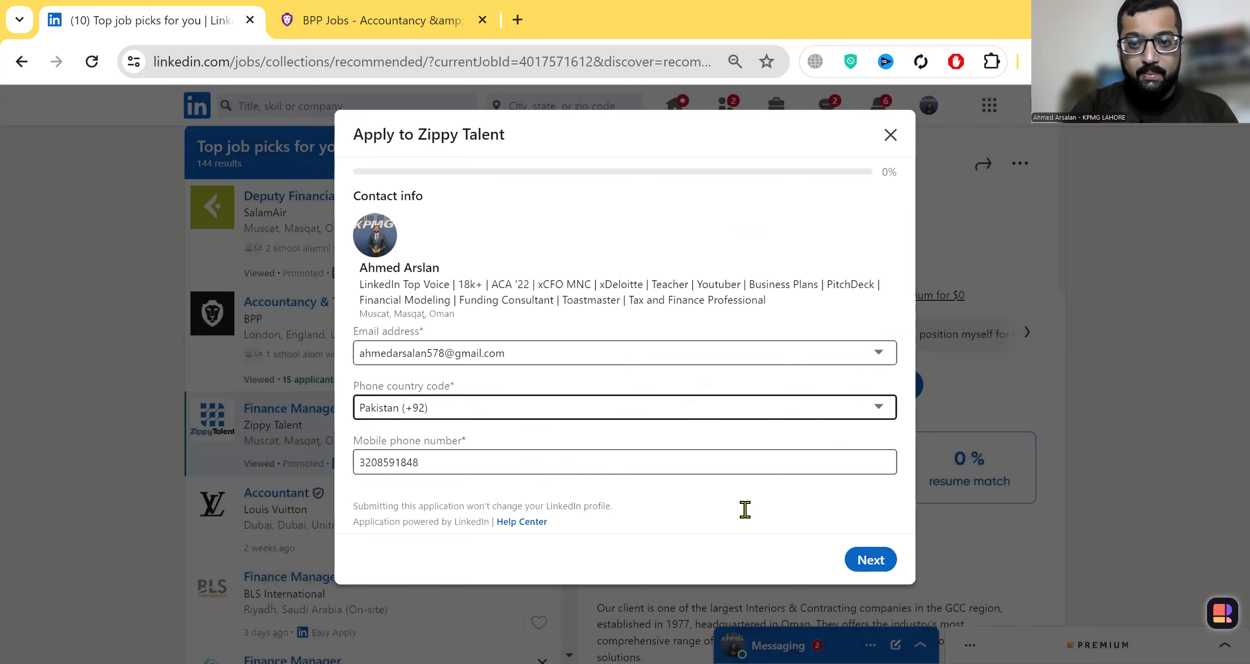
# - Accept the prefilled contact info and preselected ACA resume, and answer Yes to the onsite-work and Interiors & Contracting experience questions
pyautogui.click(869, 561)
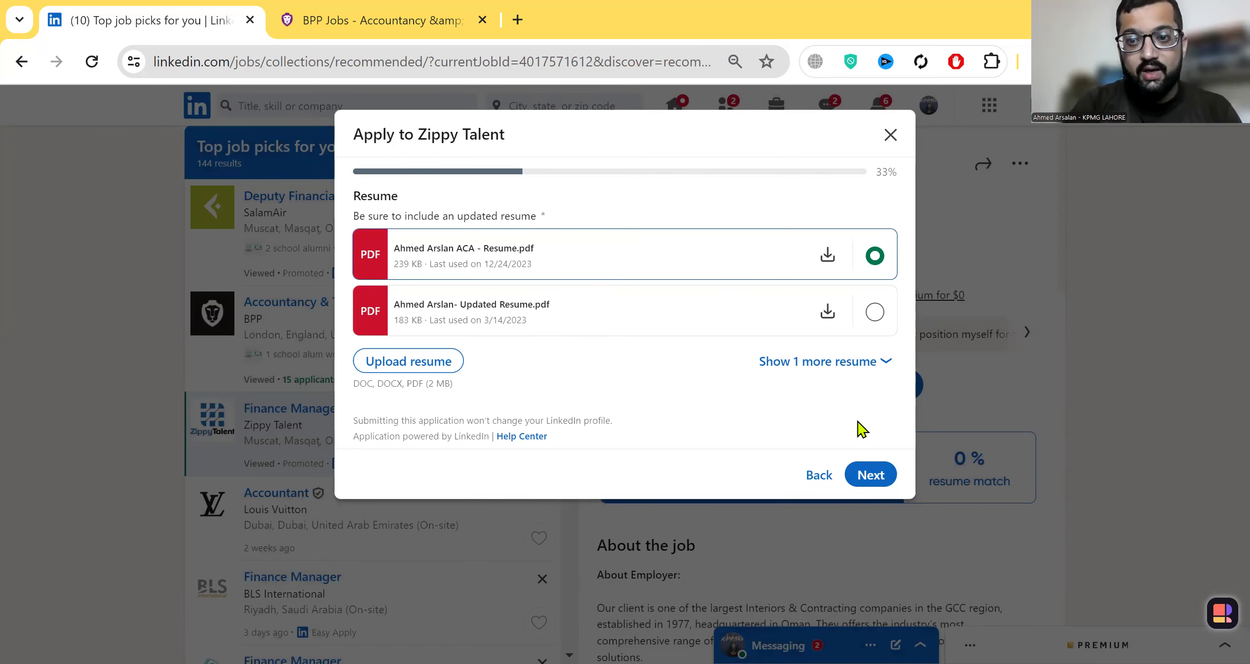
pyautogui.click(873, 476)
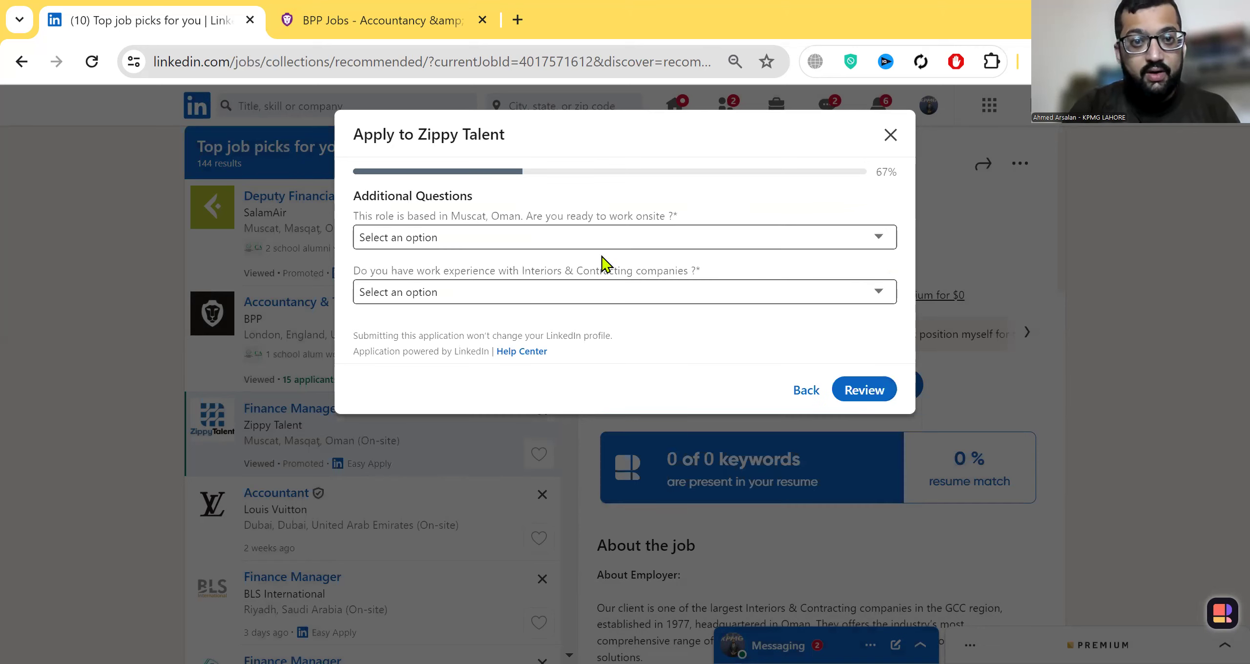
pyautogui.click(578, 239)
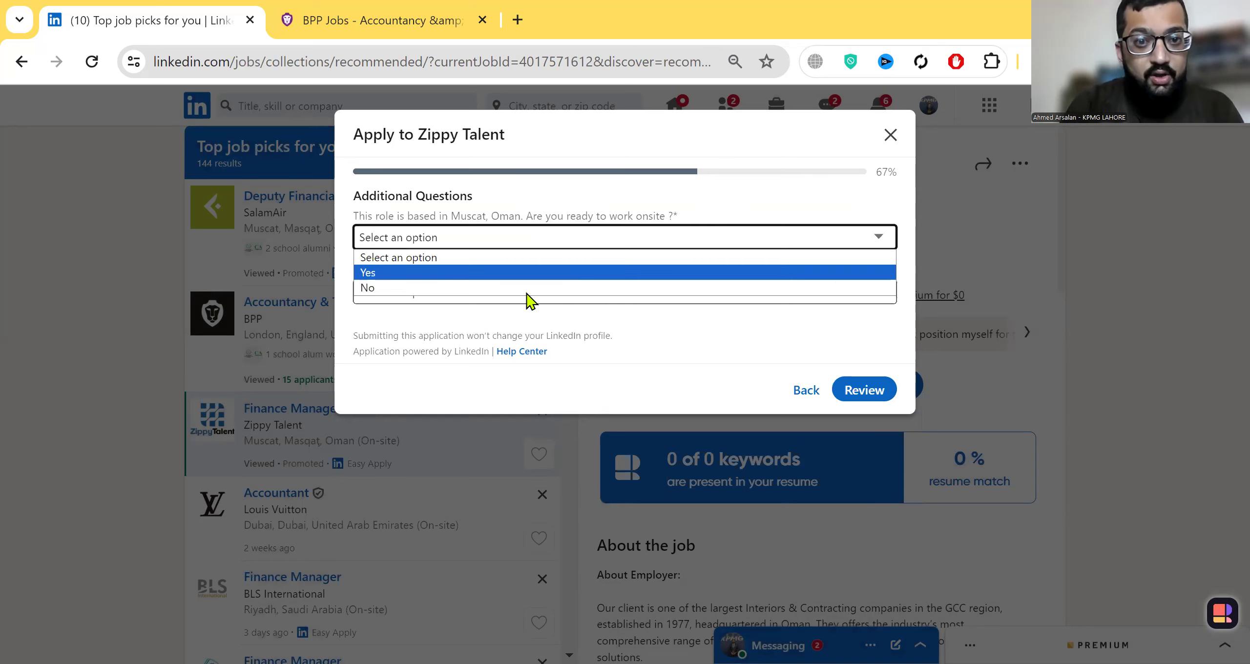
pyautogui.press('Return')
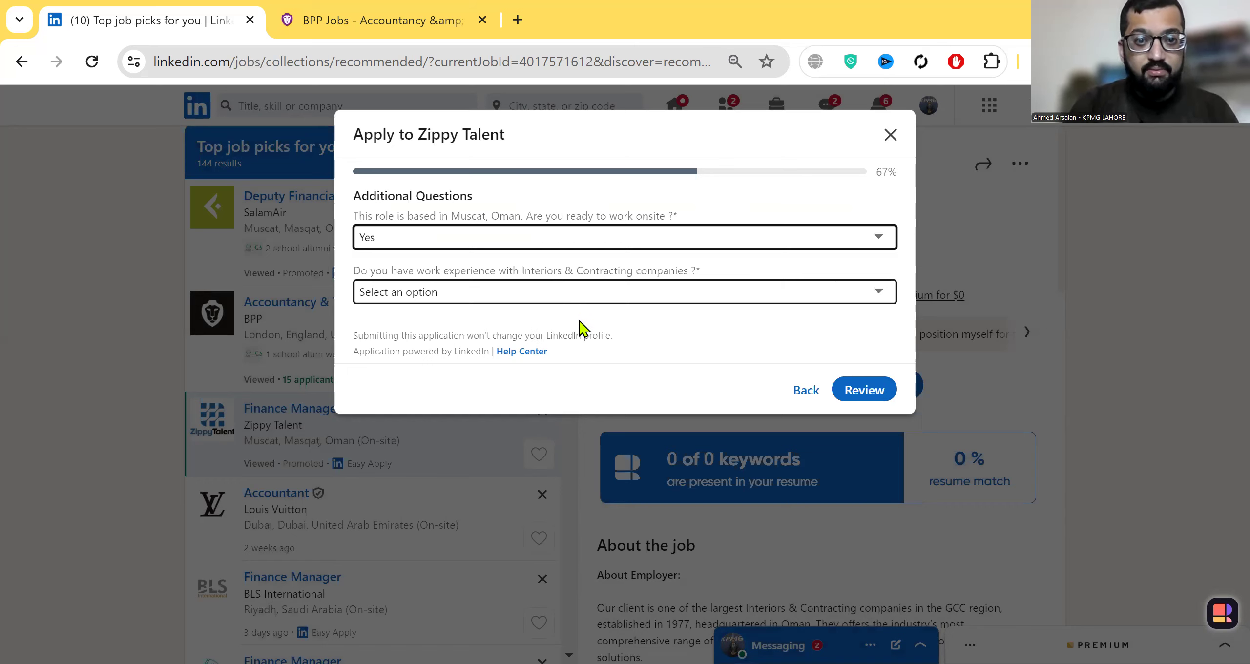
pyautogui.press('Tab')
pyautogui.press('Down')
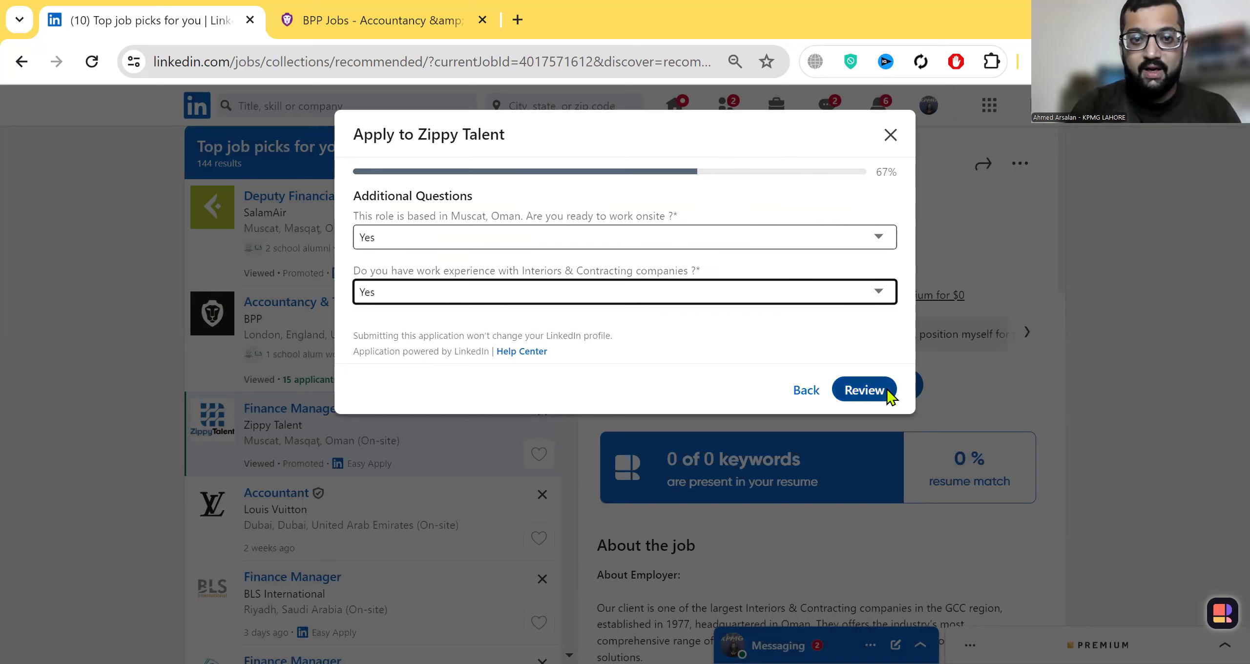
# - Review the Zippy Talent application, submit it, and close the confirmation
pyautogui.click(864, 390)
pyautogui.moveTo(892, 393); pyautogui.dragTo(899, 538)
pyautogui.scroll(-1, 516, 558)
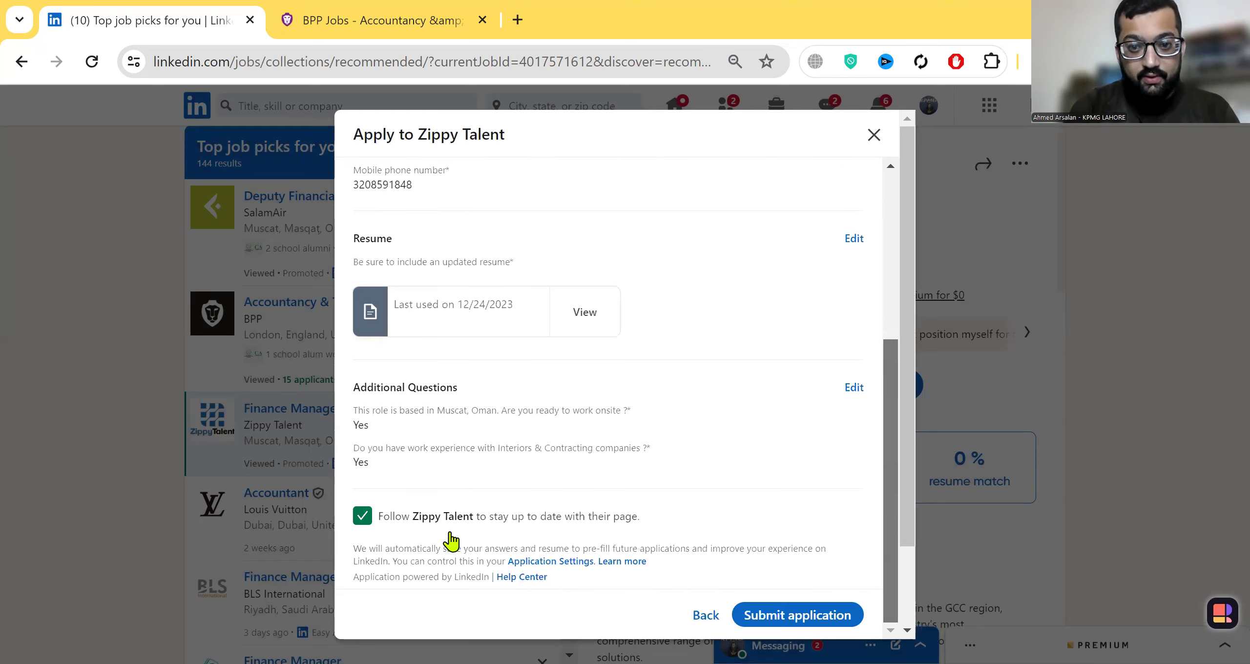
pyautogui.click(797, 616)
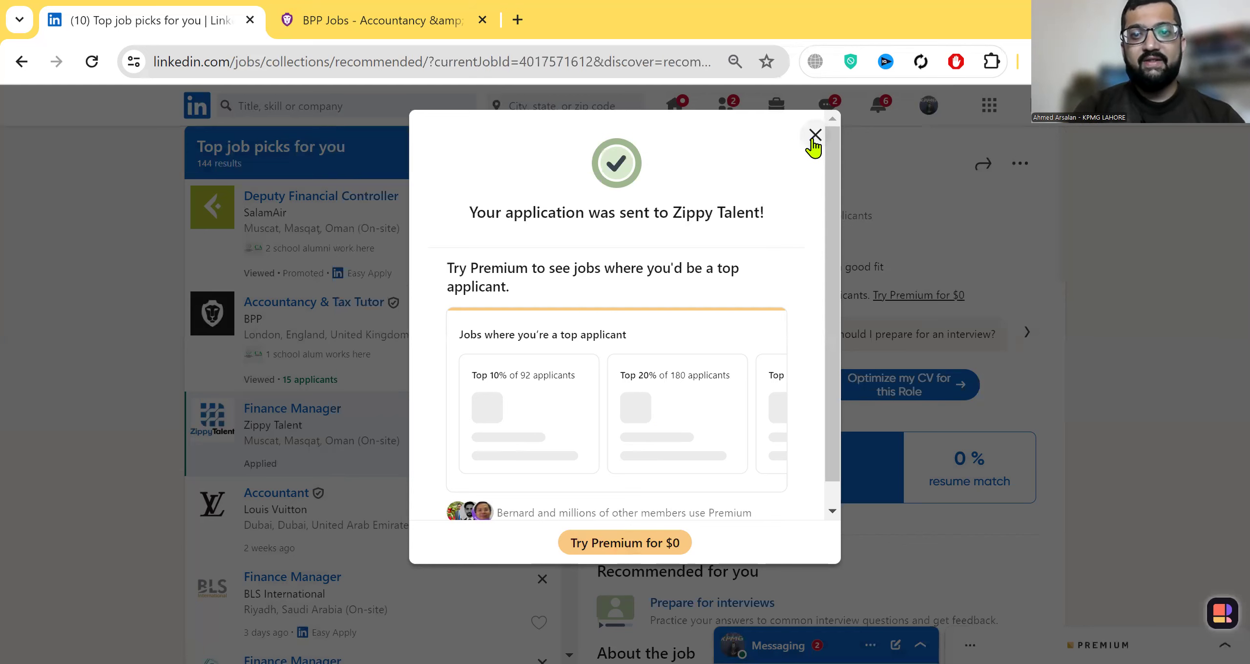
pyautogui.press('Escape')
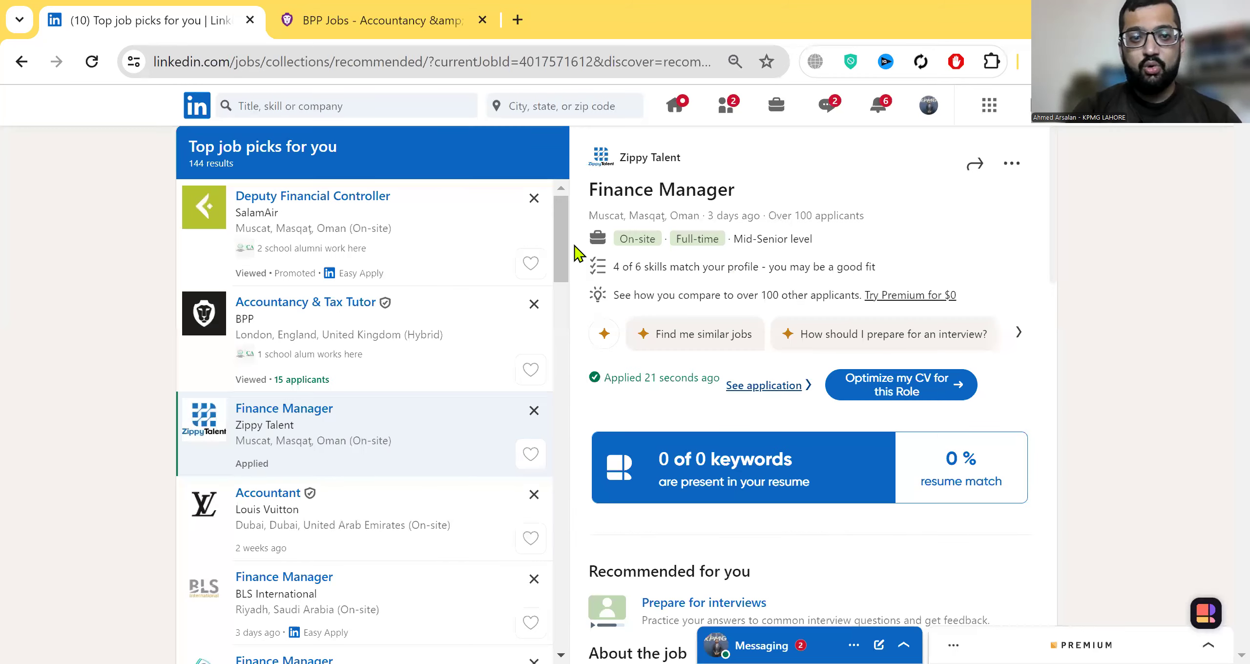
# - Look through the remaining top job picks and return to the start of the list
pyautogui.scroll(-1, 562, 259)
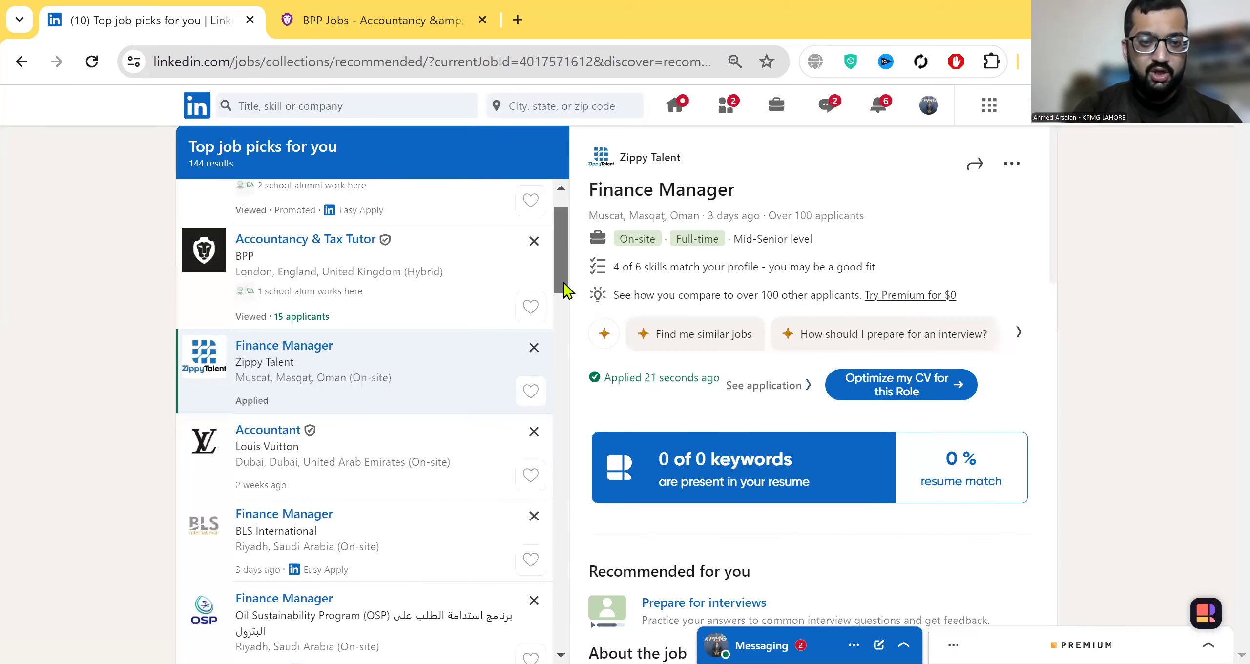
pyautogui.scroll(-2, 567, 292)
pyautogui.scroll(-8, 559, 385)
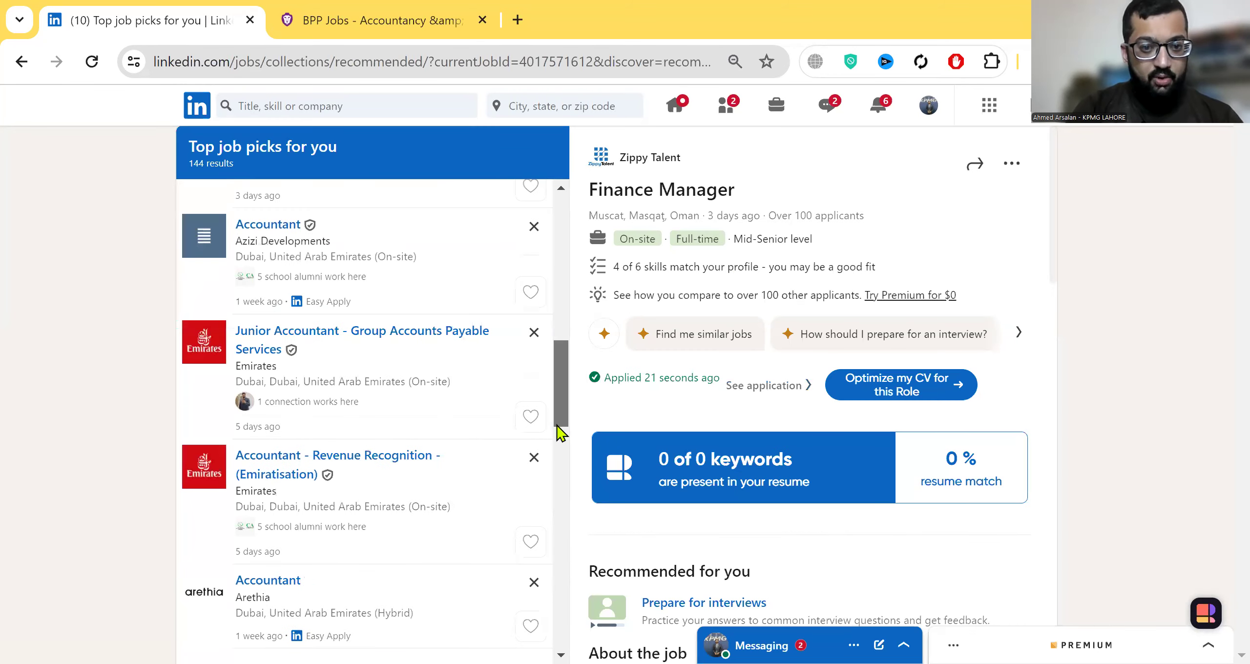
pyautogui.scroll(-3, 562, 420)
pyautogui.scroll(-2, 563, 449)
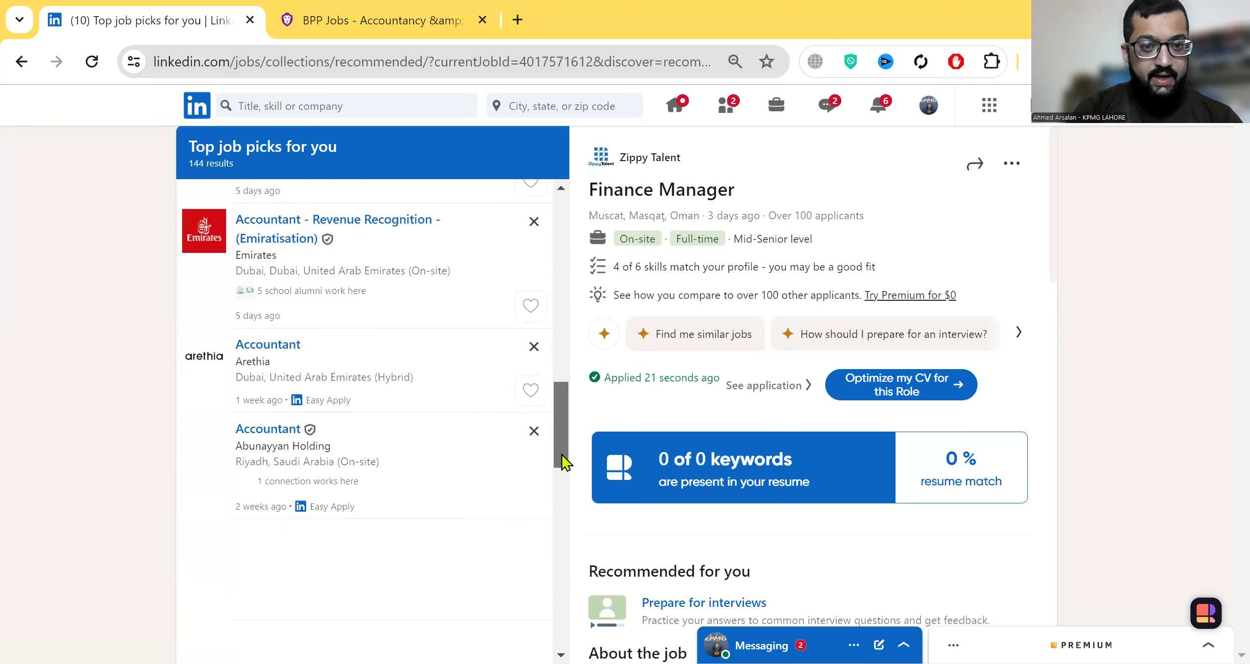
pyautogui.scroll(-3, 563, 464)
pyautogui.scroll(-1, 565, 470)
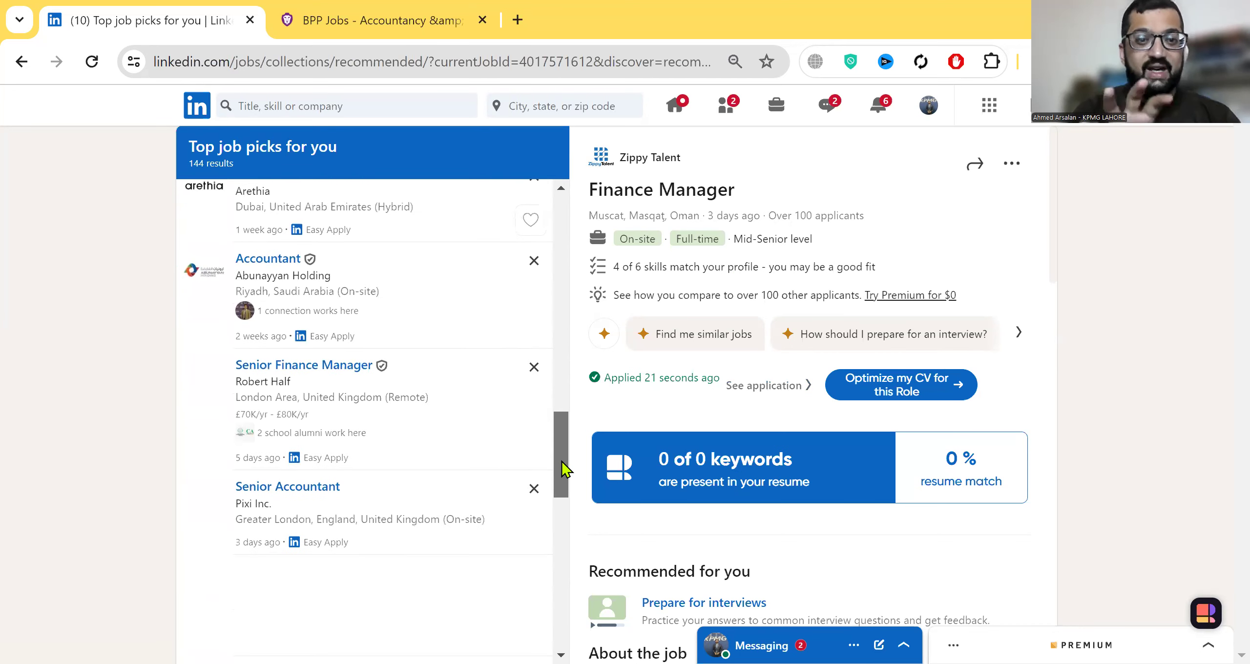
pyautogui.scroll(-2, 563, 483)
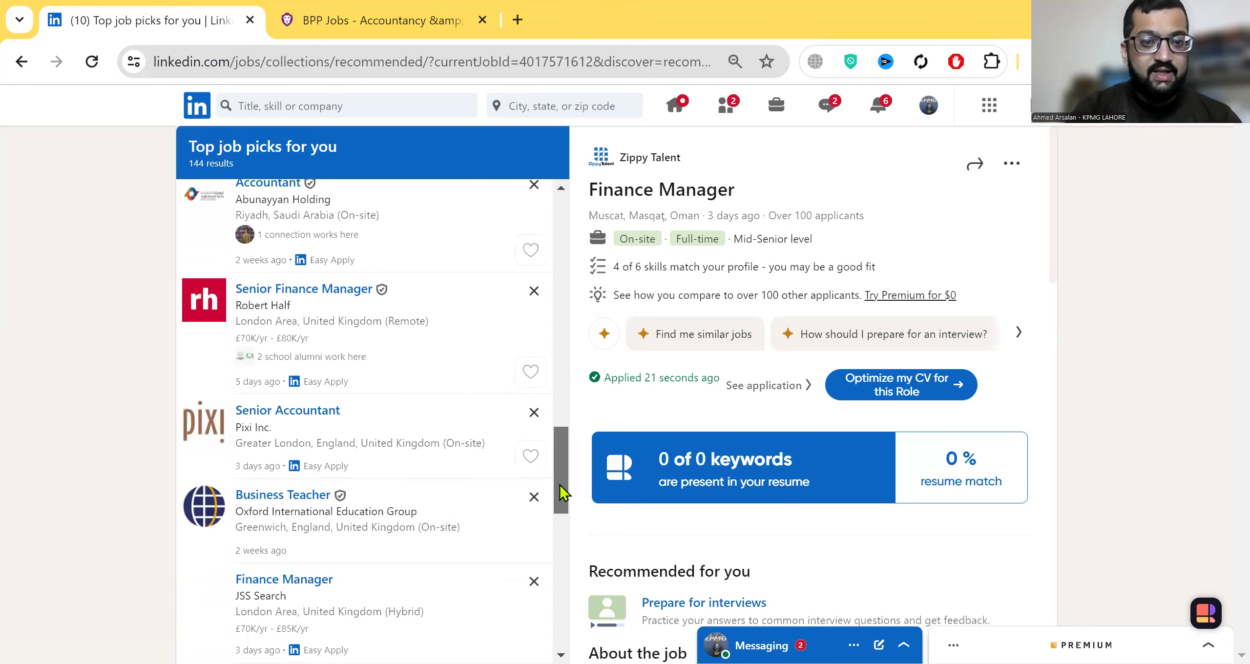
pyautogui.scroll(-1, 560, 490)
pyautogui.scroll(-3, 559, 488)
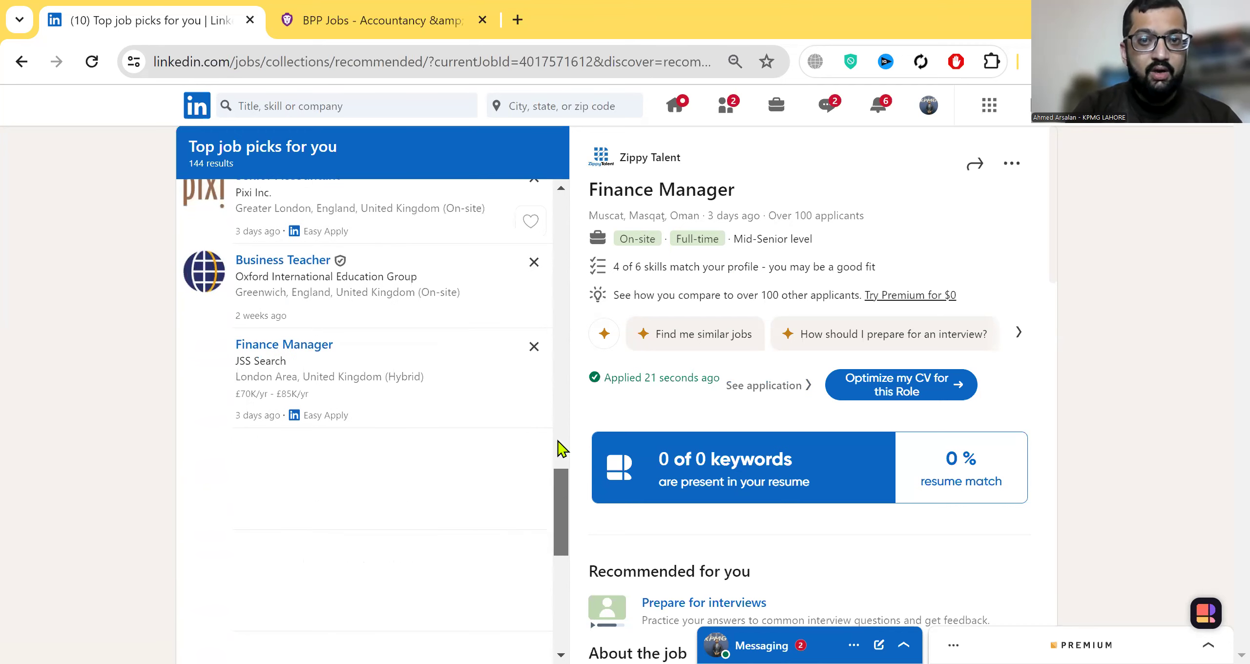
pyautogui.scroll(4, 557, 446)
pyautogui.scroll(10, 558, 349)
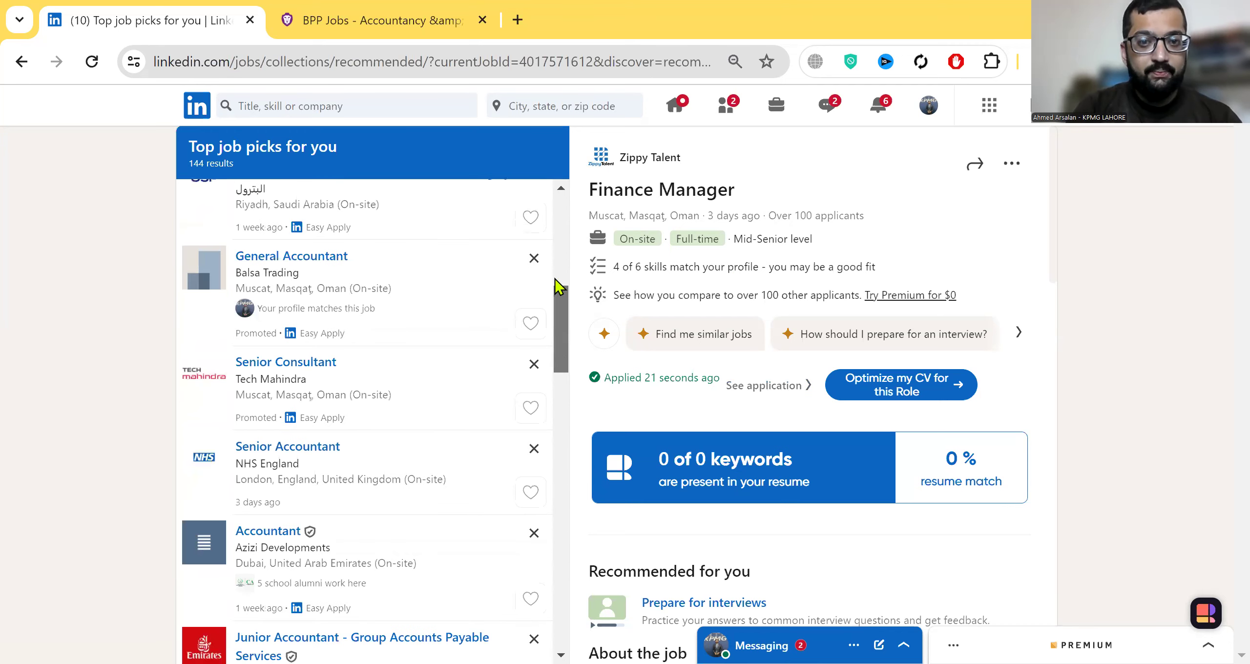
pyautogui.scroll(6, 560, 273)
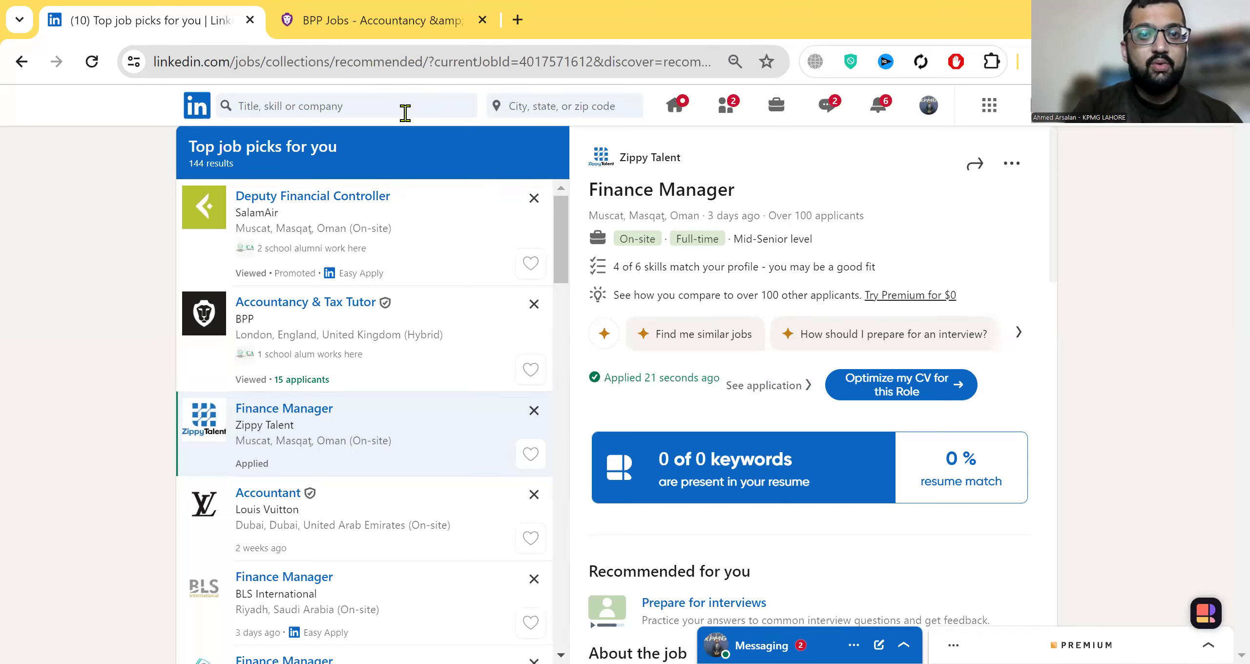
# - Search for Bookkeeping jobs with the location set to Remote
pyautogui.click(321, 110)
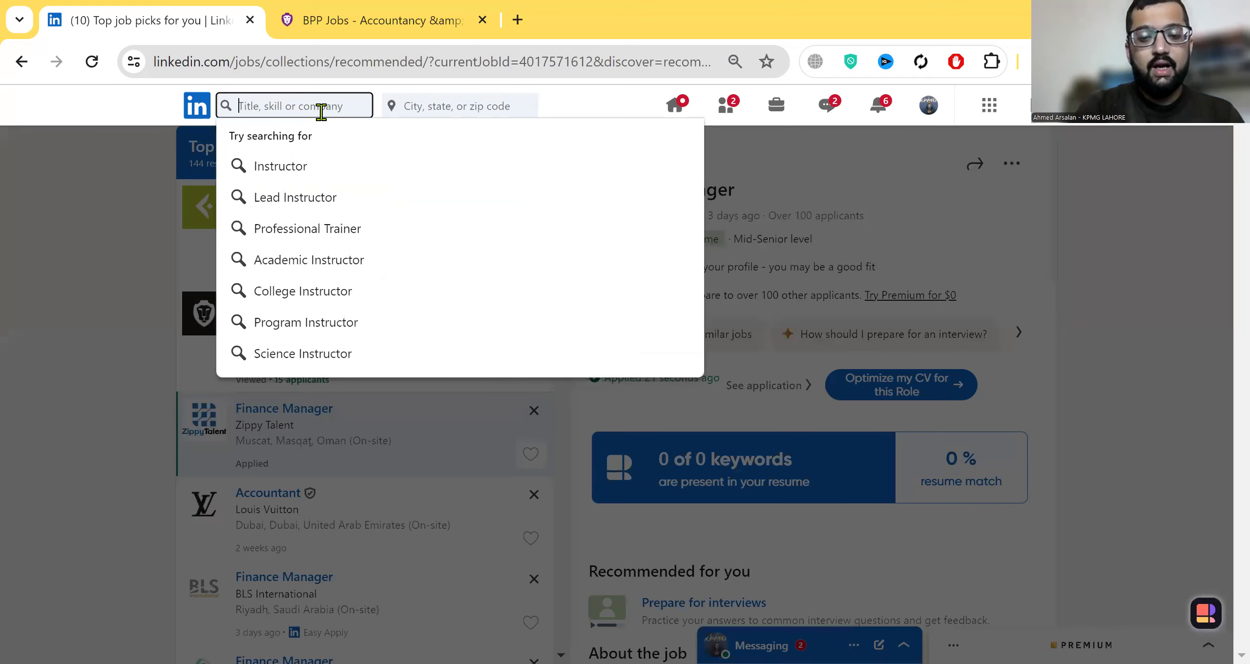
pyautogui.write('B')
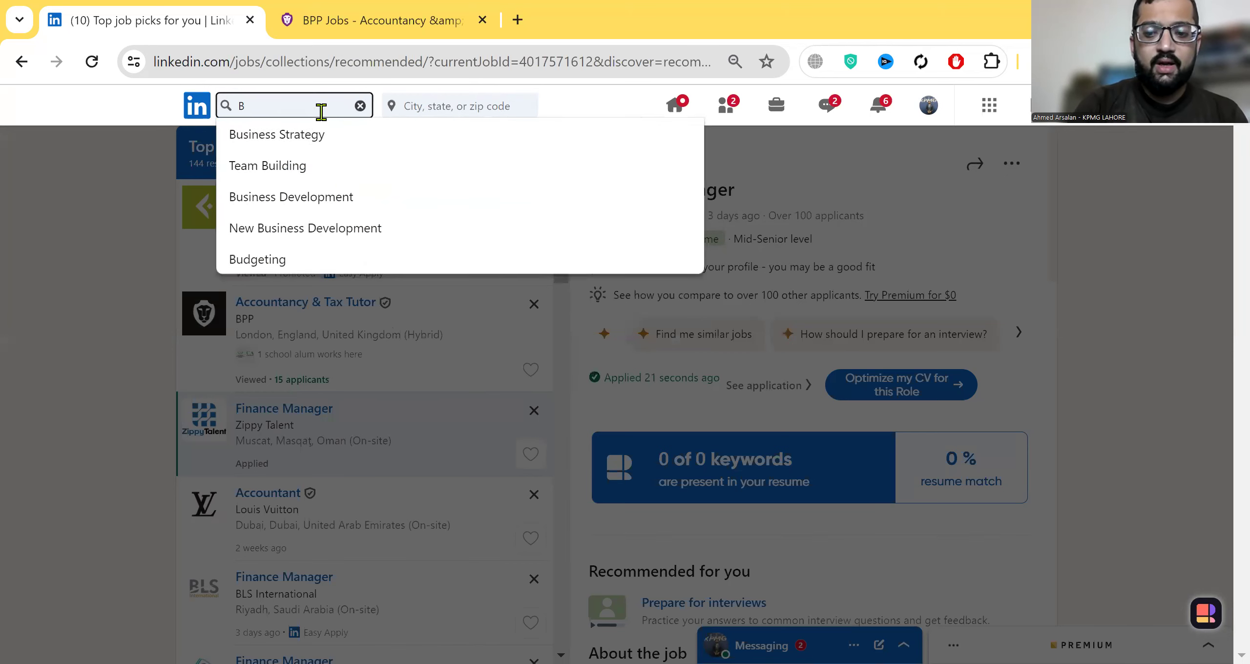
pyautogui.write('ook')
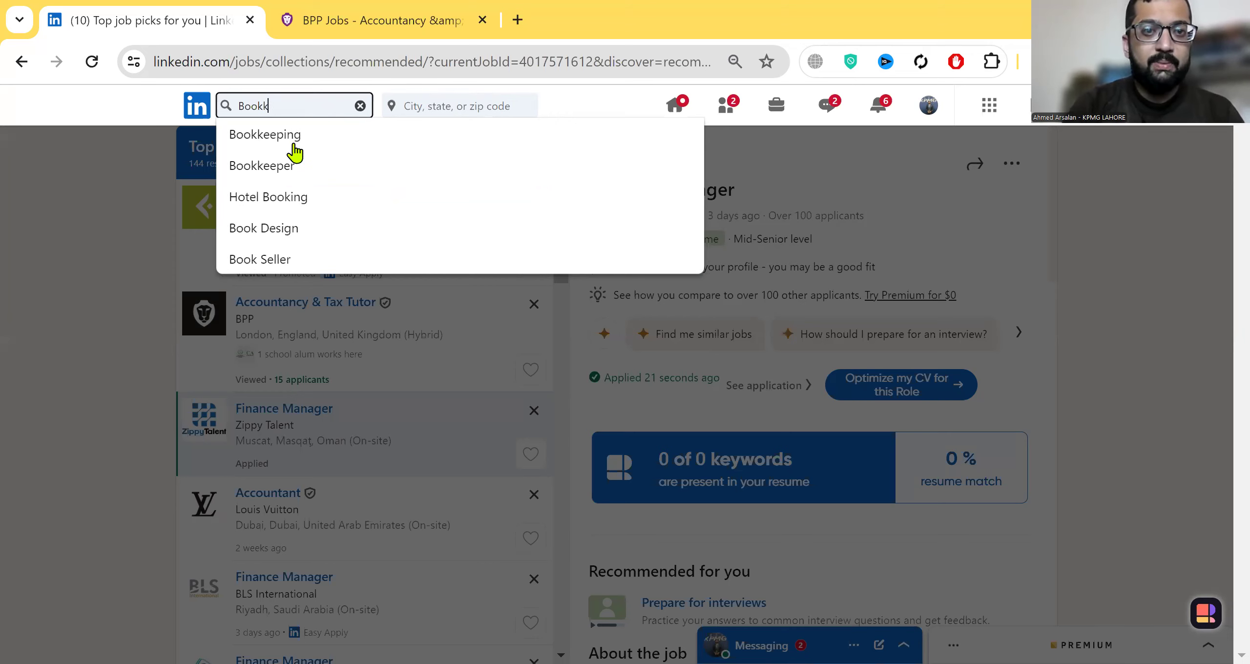
pyautogui.write('k')
pyautogui.click(294, 144)
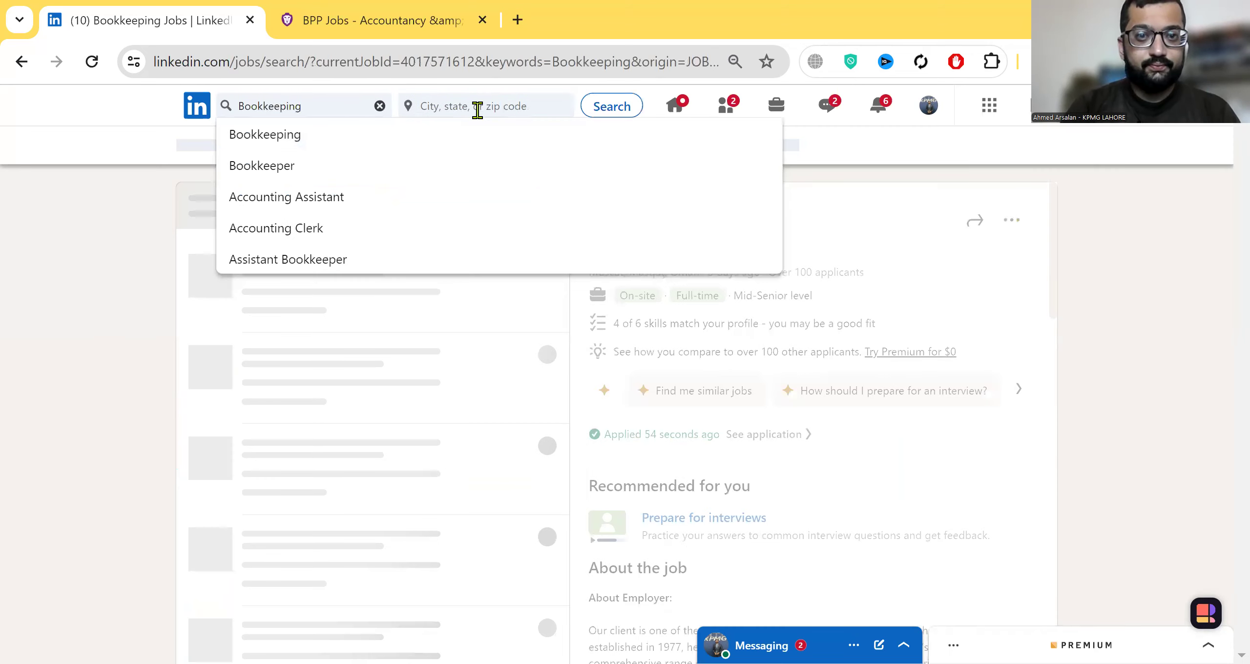
pyautogui.click(477, 106)
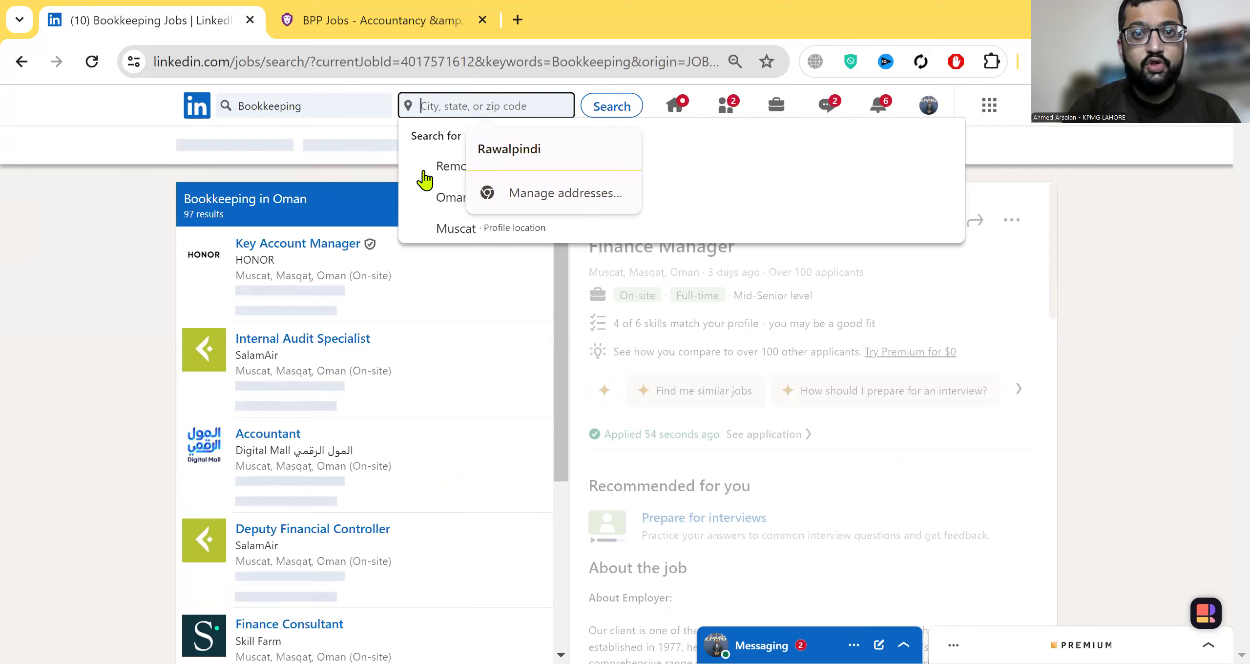
pyautogui.click(448, 168)
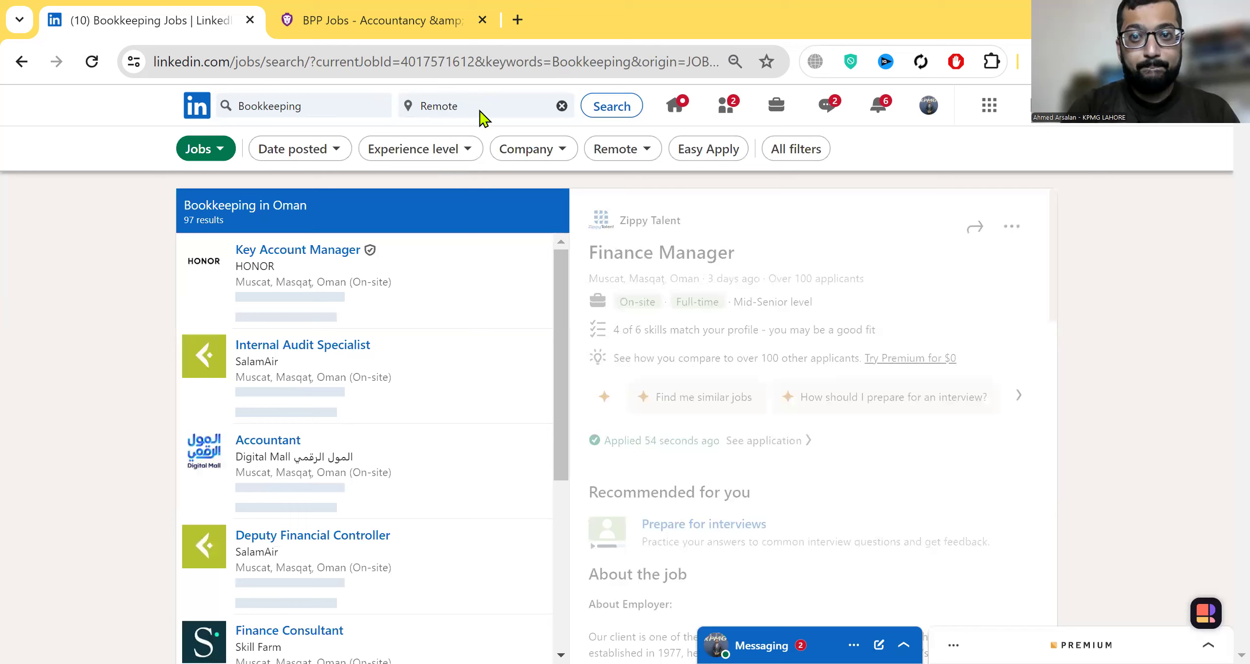
# - Change the Bookkeeping job search's location to United States and run the search
pyautogui.click(485, 104)
pyautogui.doubleClick(485, 103)
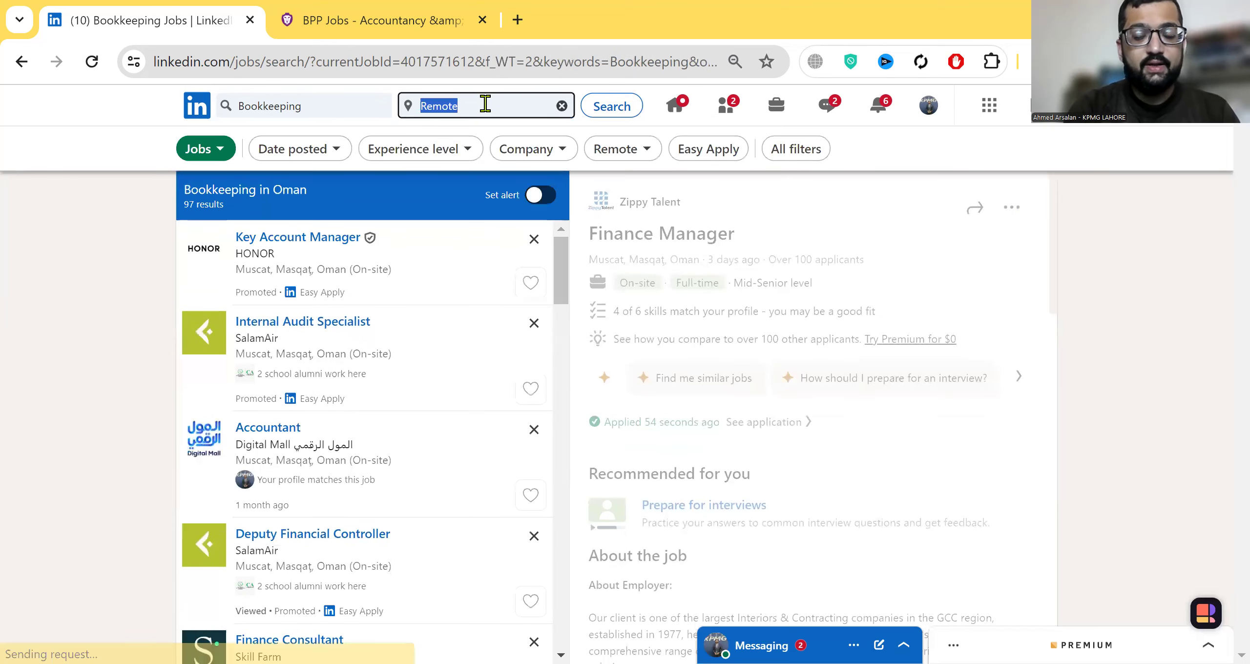
pyautogui.write('United')
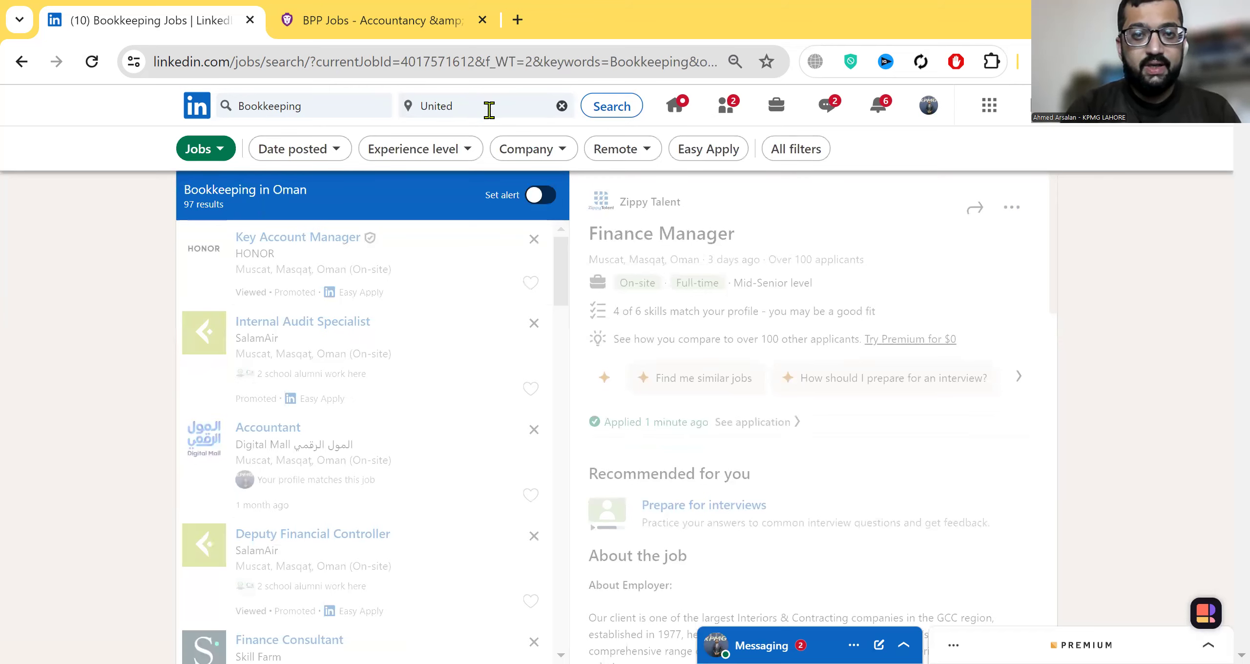
pyautogui.click(492, 114)
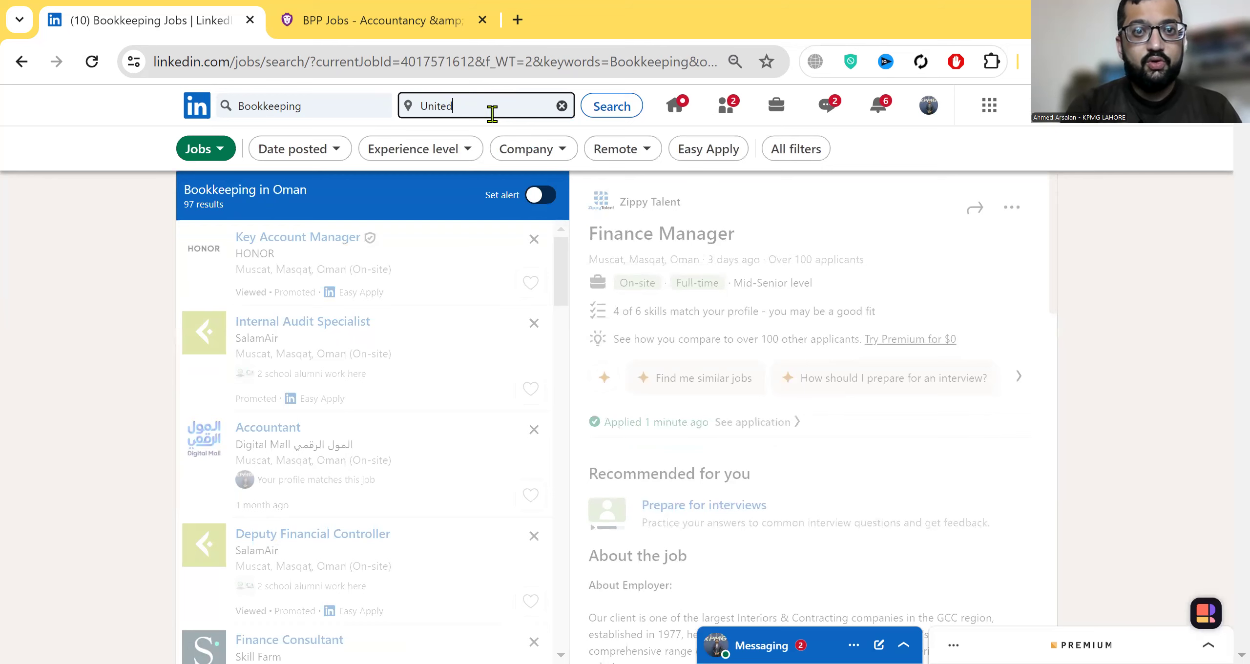
pyautogui.write('st')
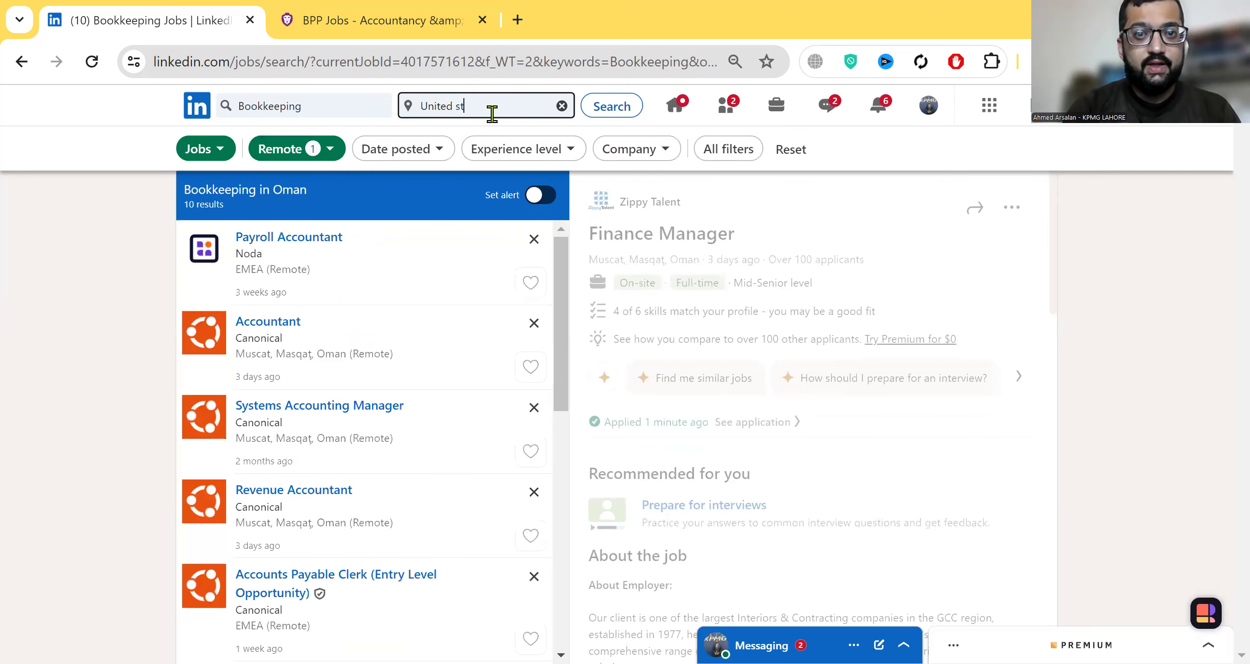
pyautogui.write('a')
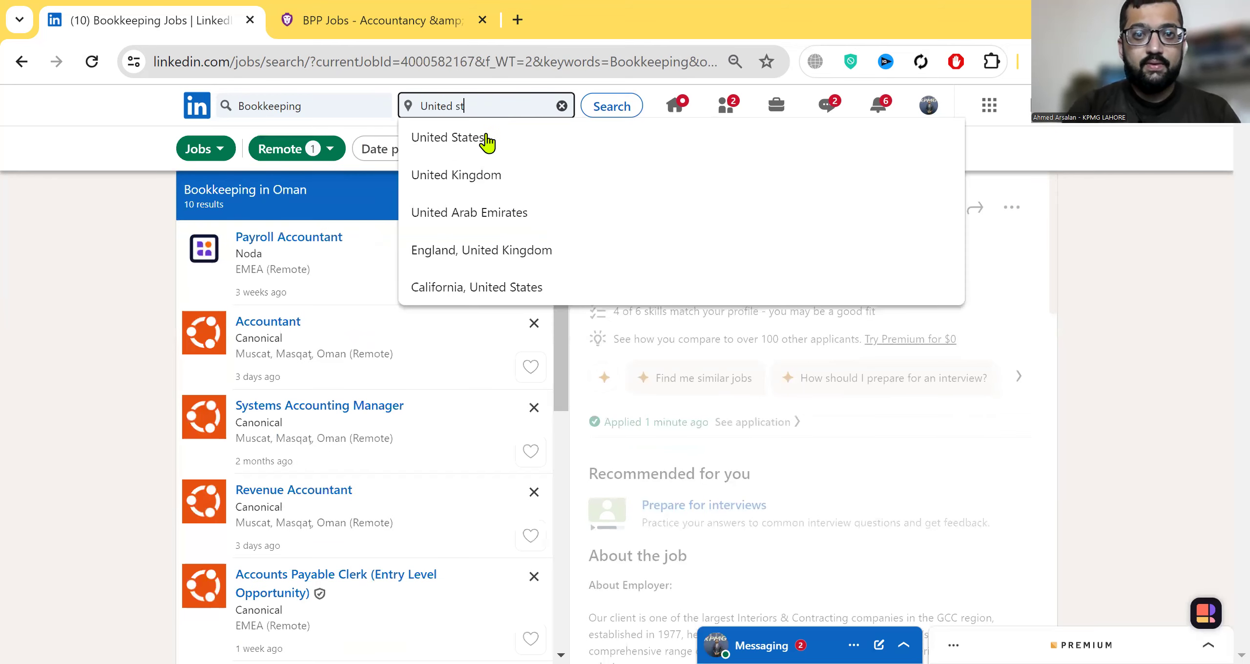
pyautogui.click(486, 142)
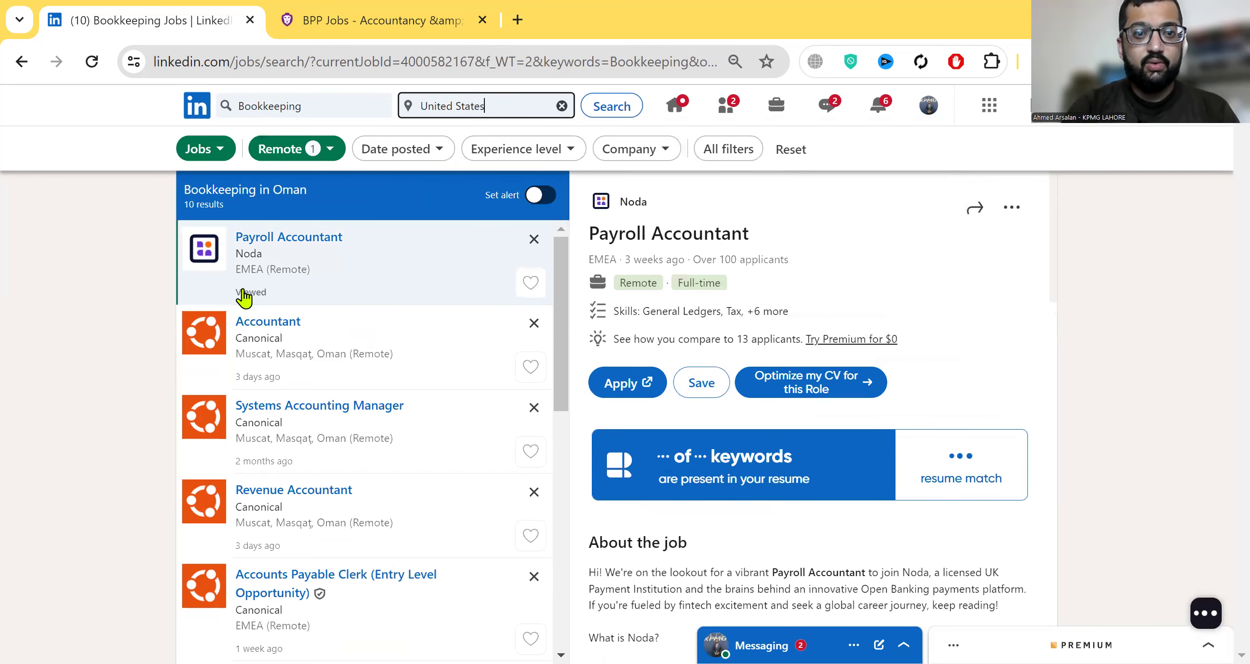
pyautogui.click(600, 109)
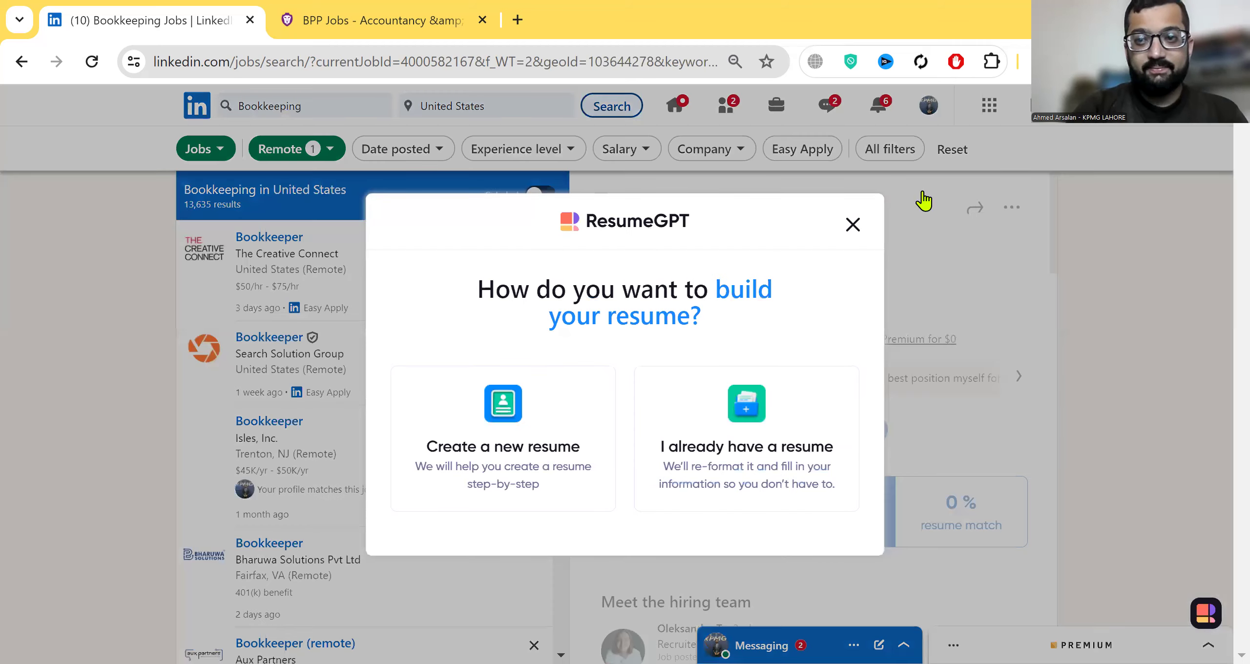
# - Dismiss the ResumeGPT resume-building pop-up and return to the first Bookkeeper listing, from The Creative Connect
pyautogui.click(852, 225)
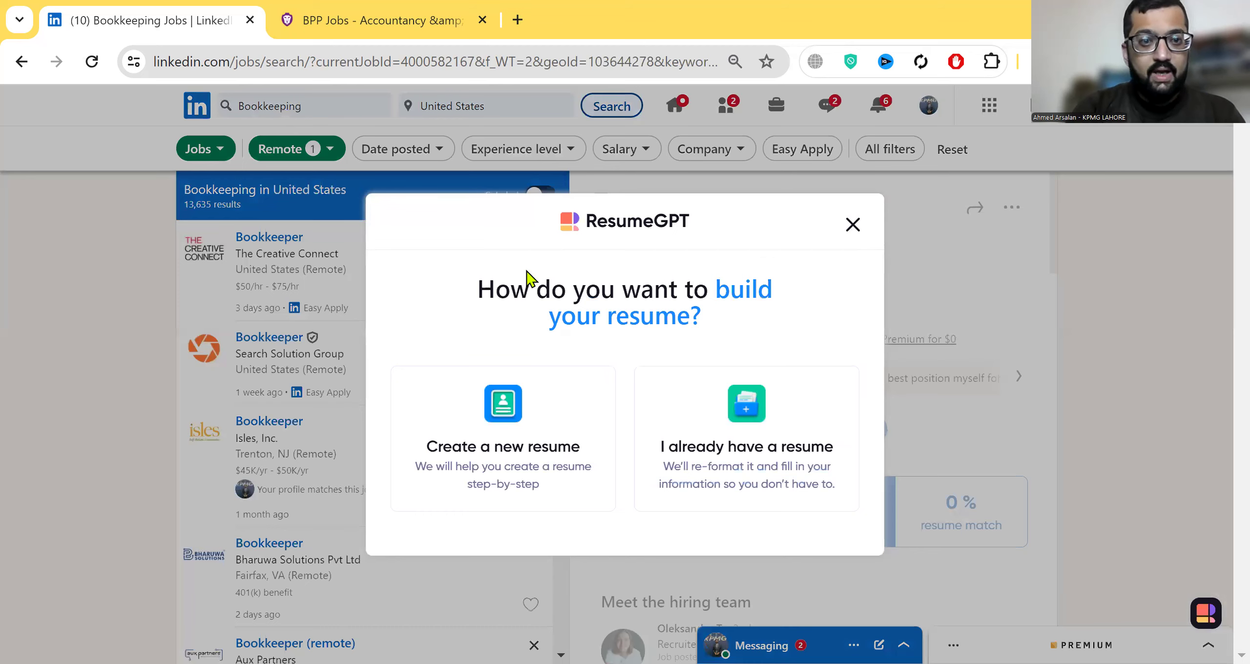
pyautogui.click(342, 312)
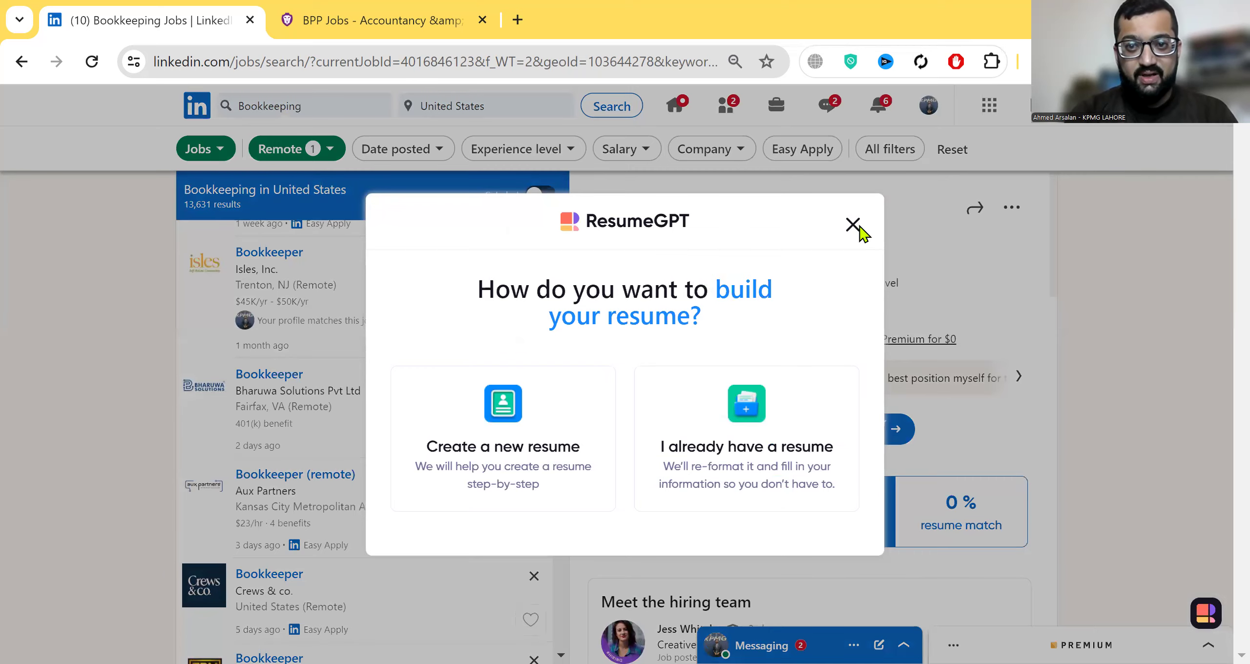
pyautogui.click(854, 225)
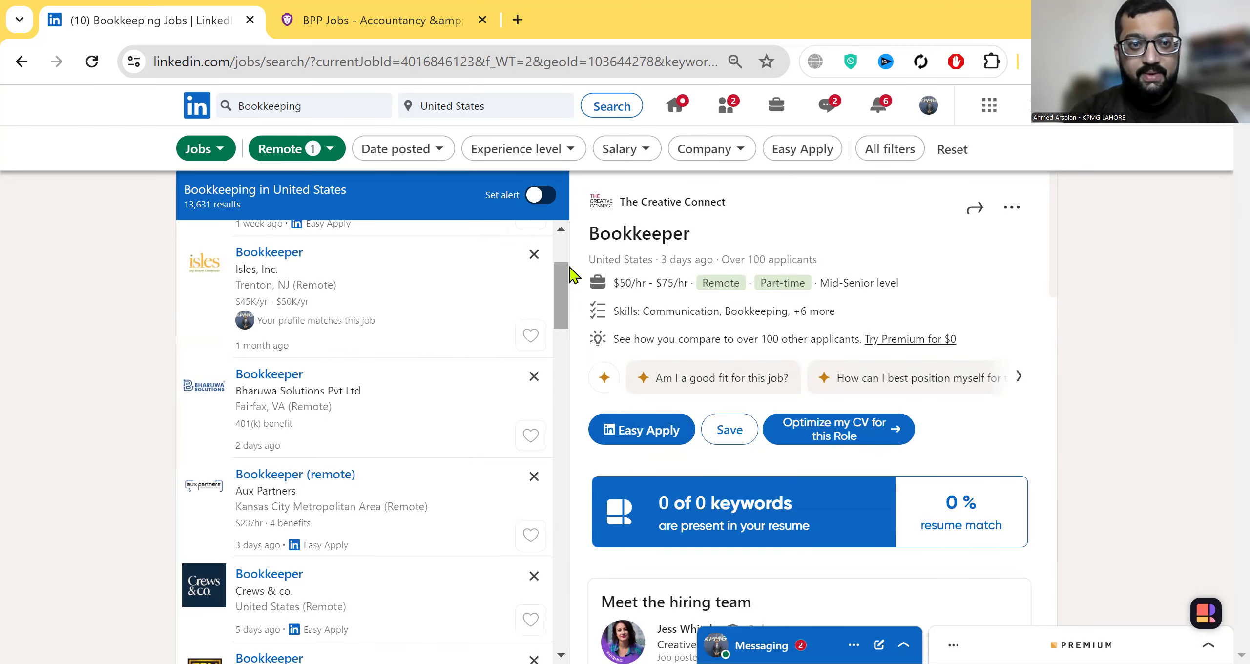
pyautogui.scroll(3, 410, 283)
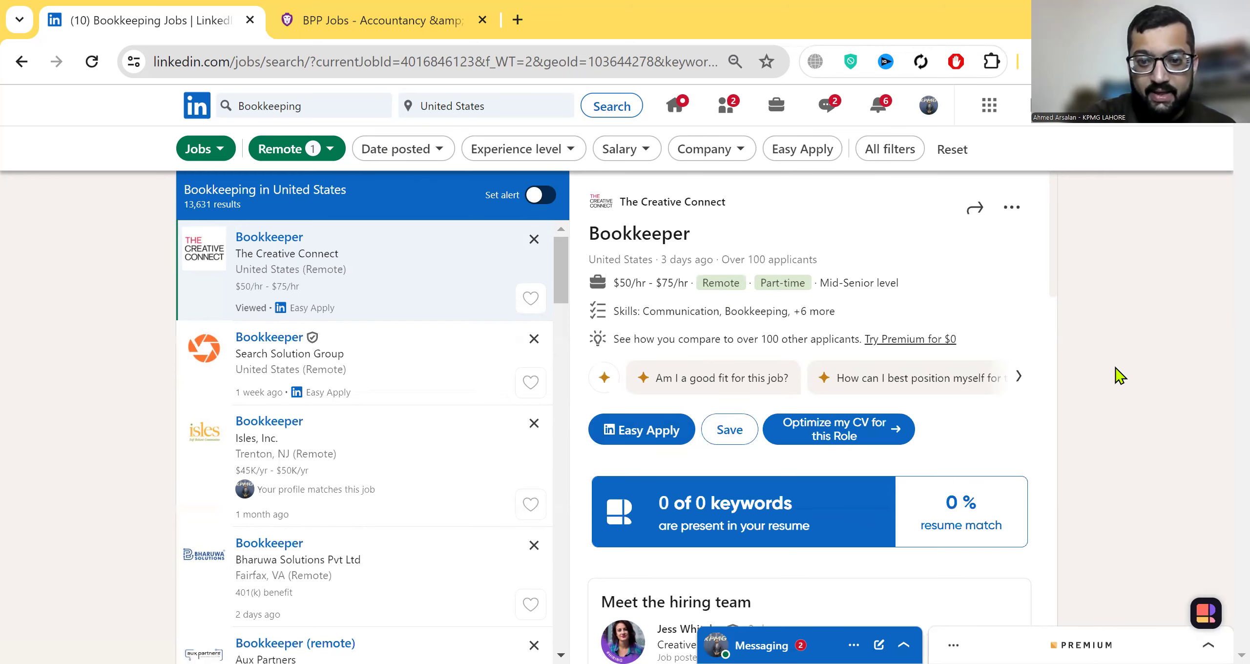
# - Review The Creative Connect's Bookkeeper posting, start its Easy Apply application, and accept the prefilled contact info and preselected ACA resume
pyautogui.scroll(-5, 1118, 376)
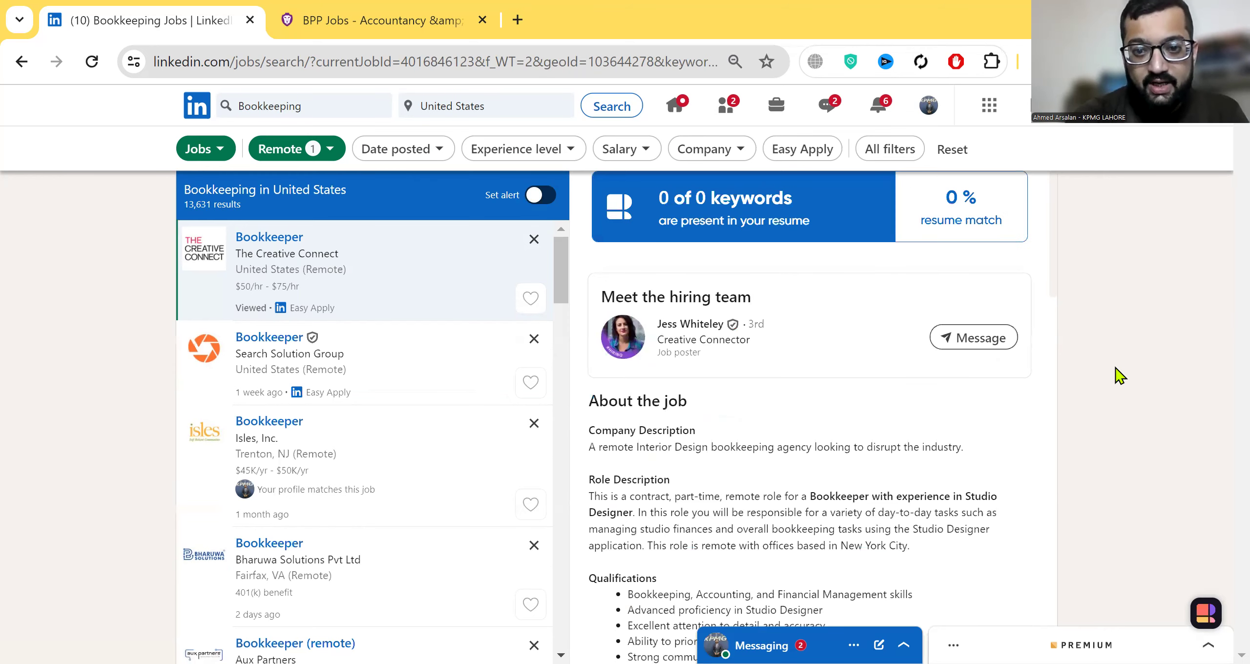
pyautogui.scroll(-2, 1118, 376)
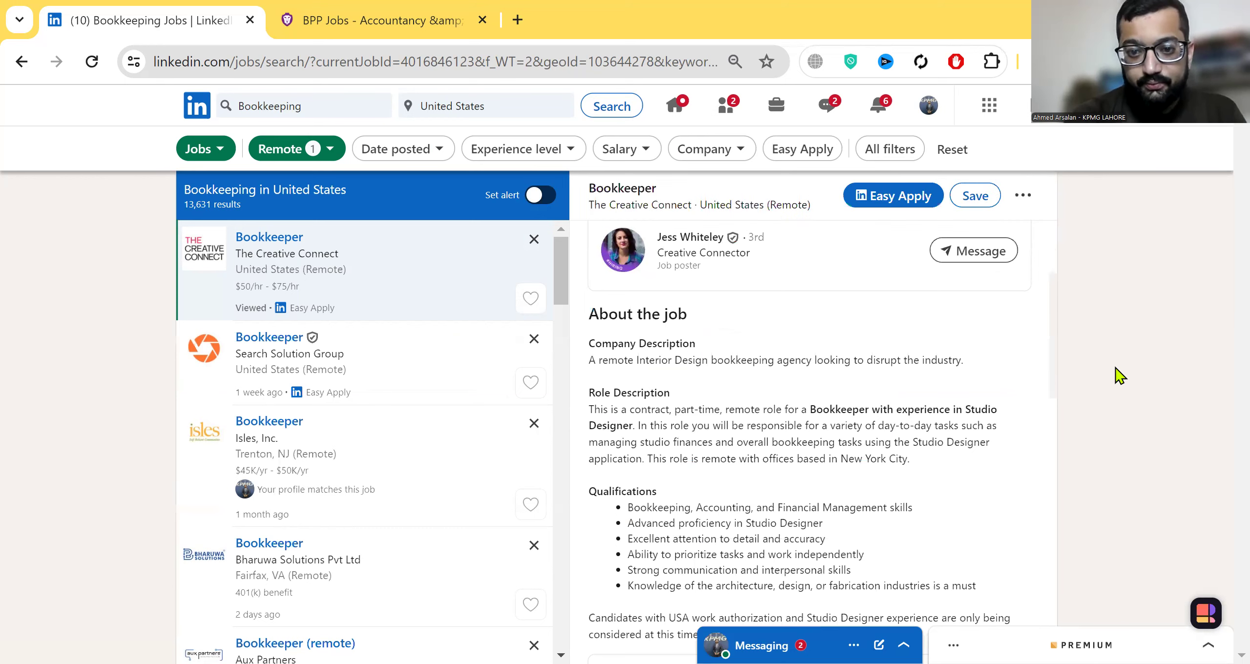
pyautogui.scroll(2, 1117, 376)
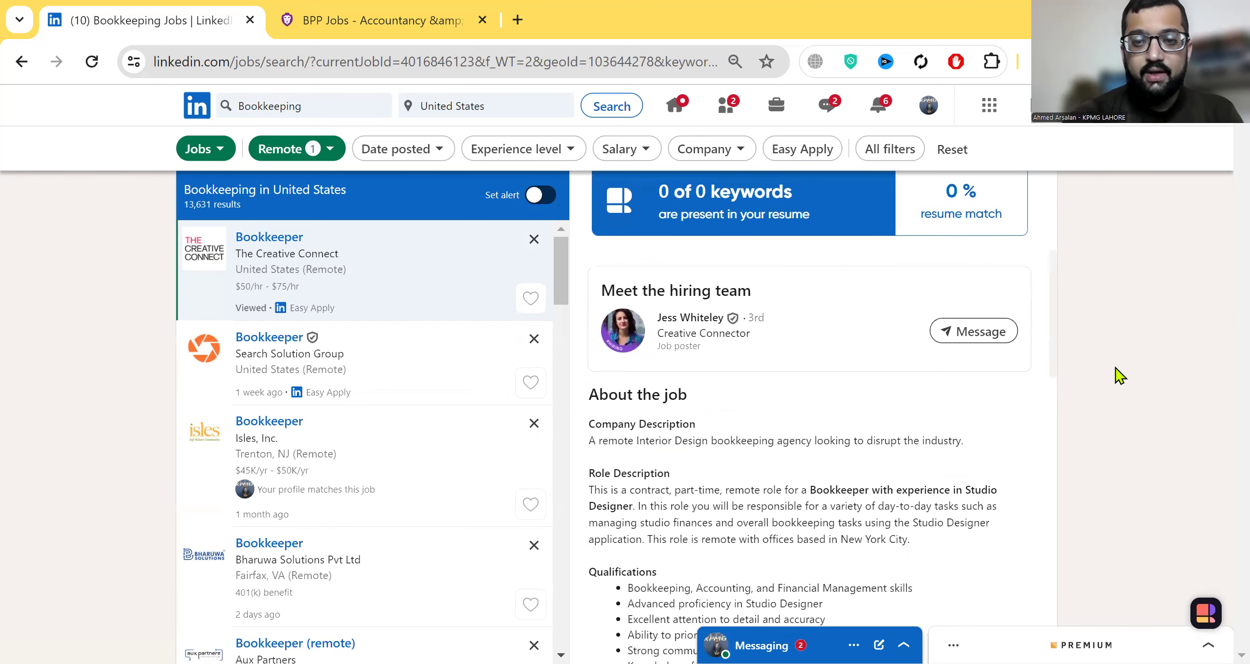
pyautogui.scroll(5, 1118, 375)
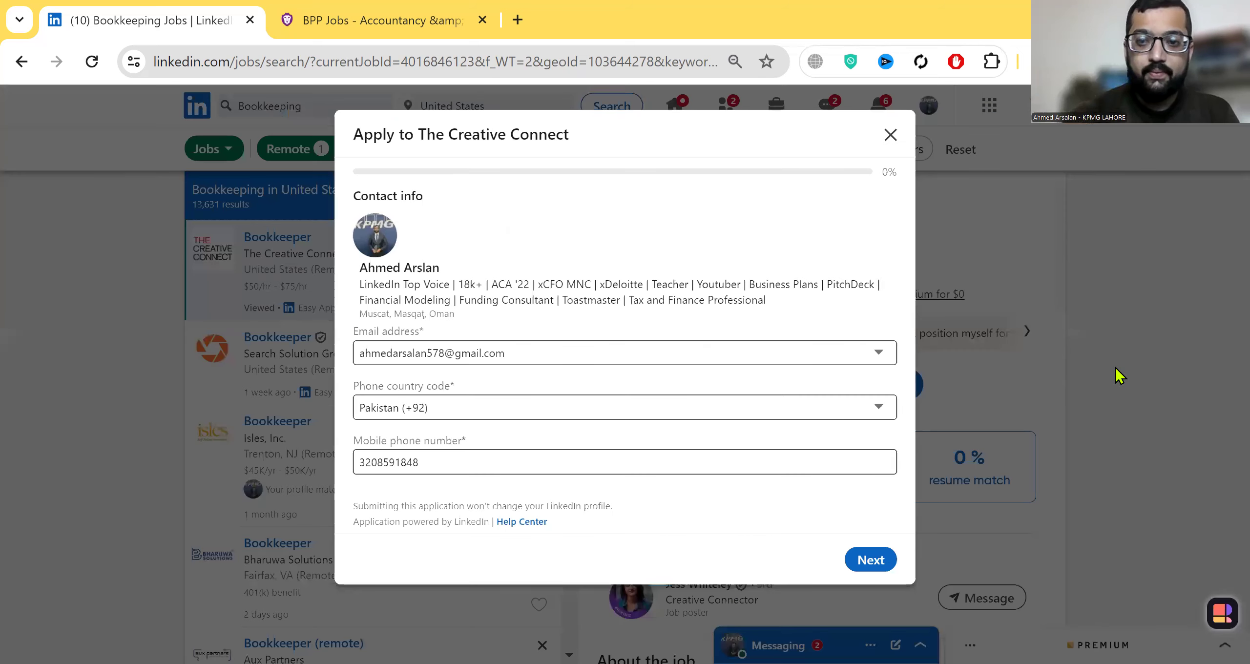
pyautogui.press('Return')
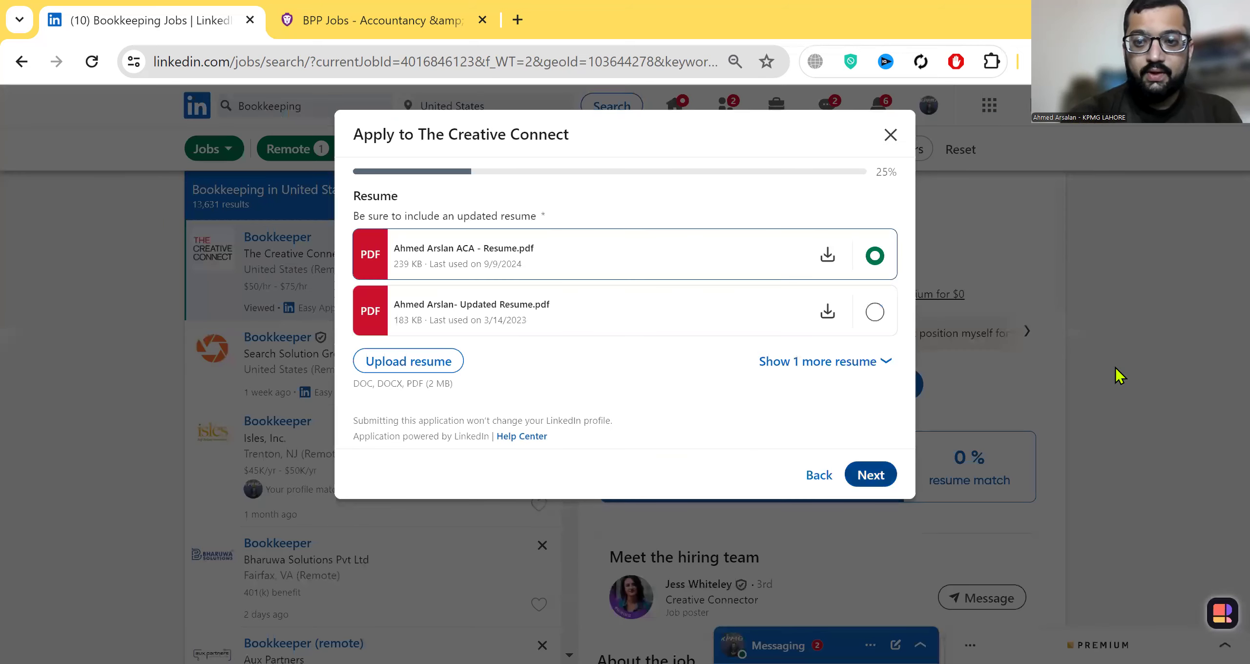
pyautogui.press('Return')
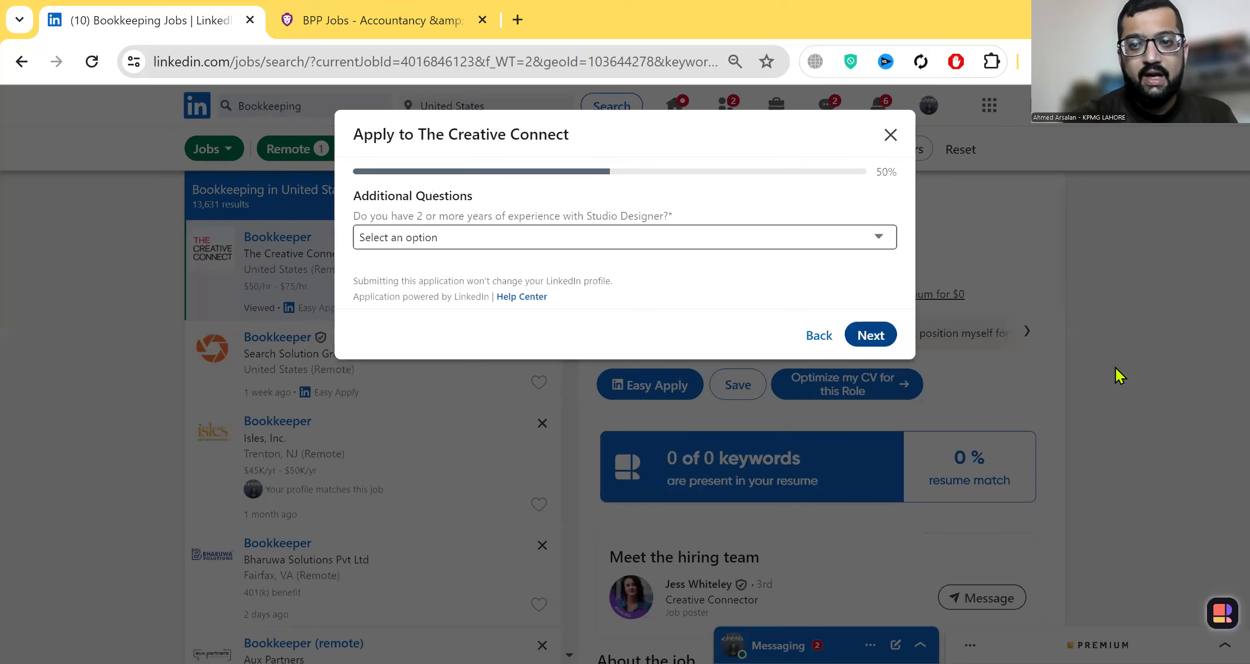
# - Answer Yes to having two or more years of Studio Designer experience and to being legally authorized to work in the United States
pyautogui.press('Tab')
pyautogui.press('Down')
pyautogui.press('Return')
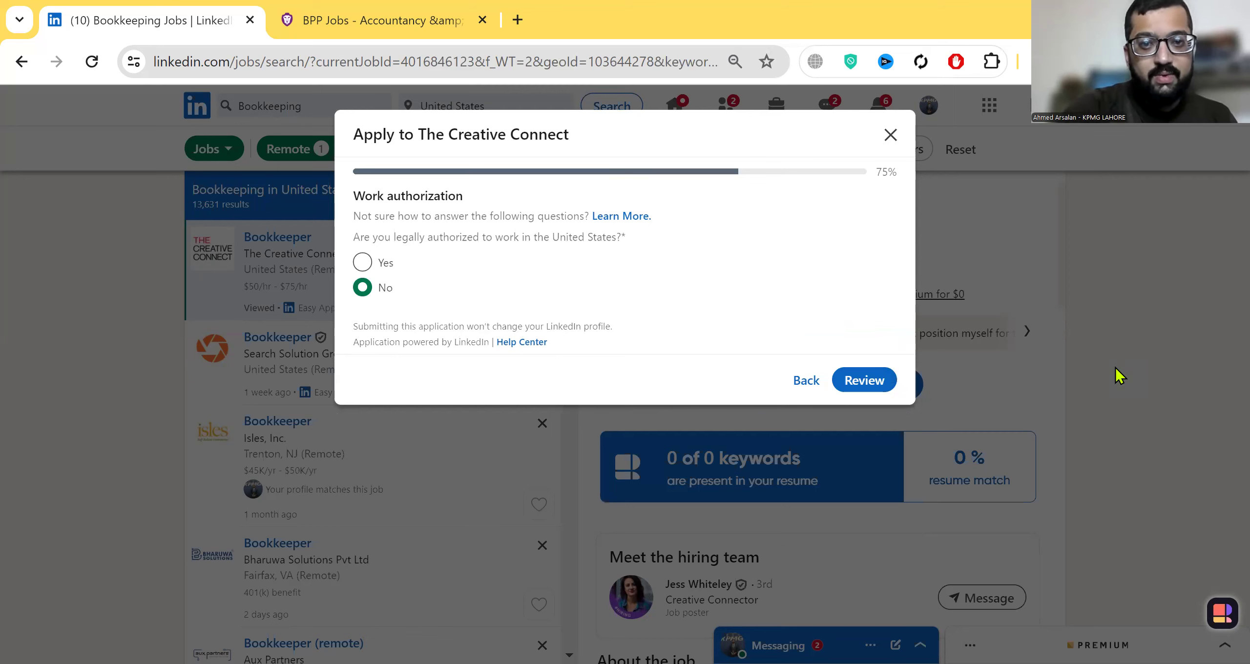
pyautogui.press('Up')
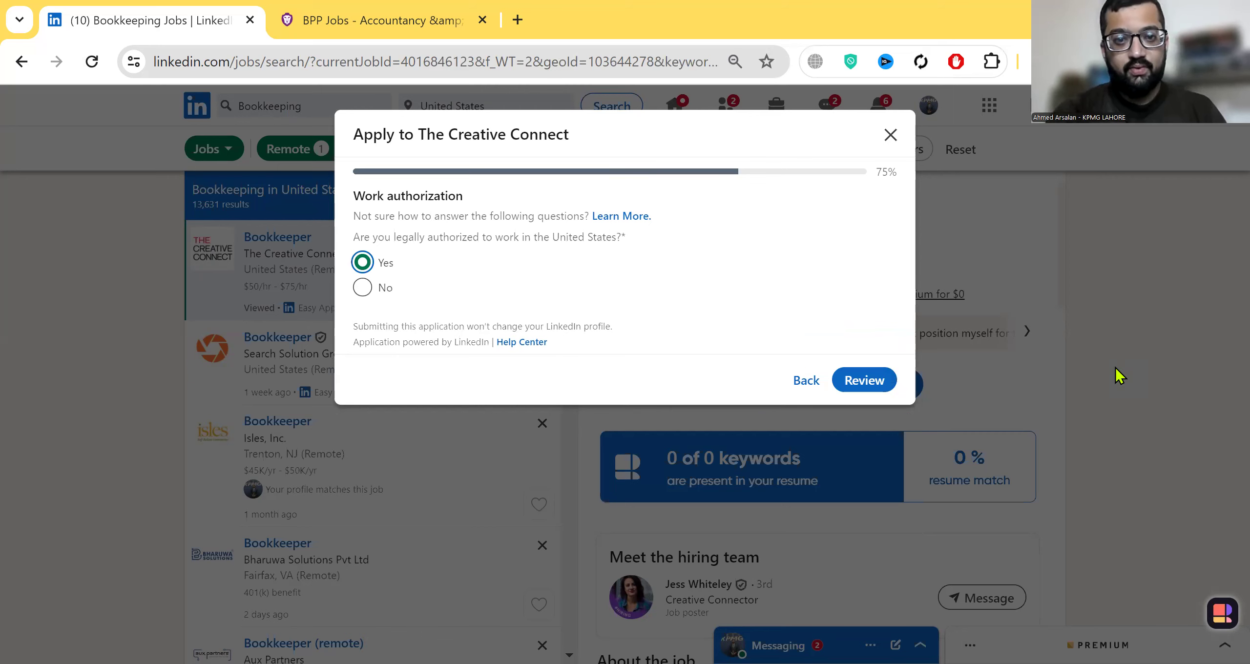
pyautogui.press('Return')
# - Review The Creative Connect application, submit it, and close the confirmation
pyautogui.scroll(-6, 1117, 376)
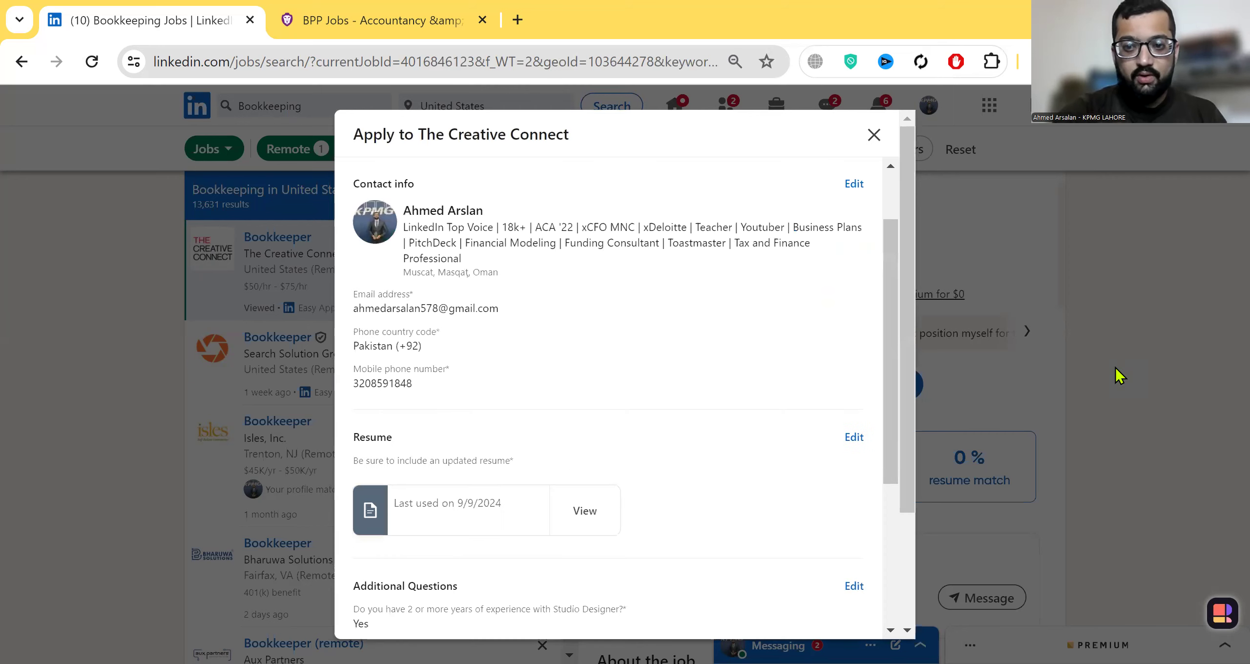
pyautogui.press('Return')
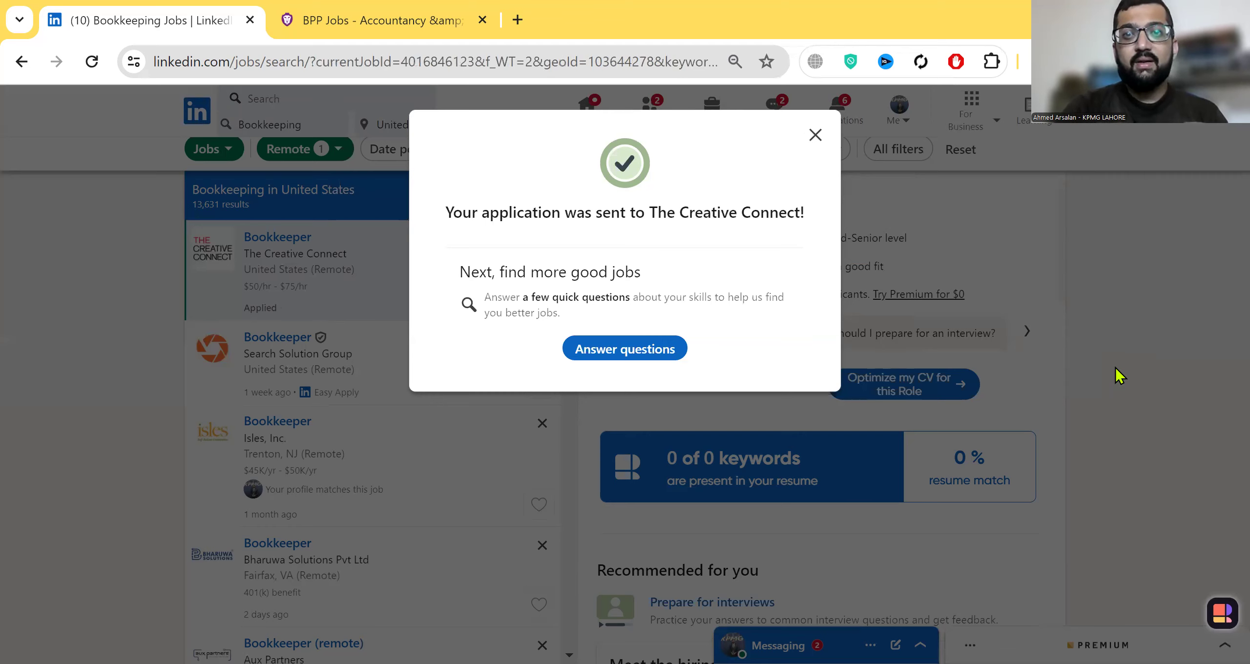
pyautogui.click(1119, 375)
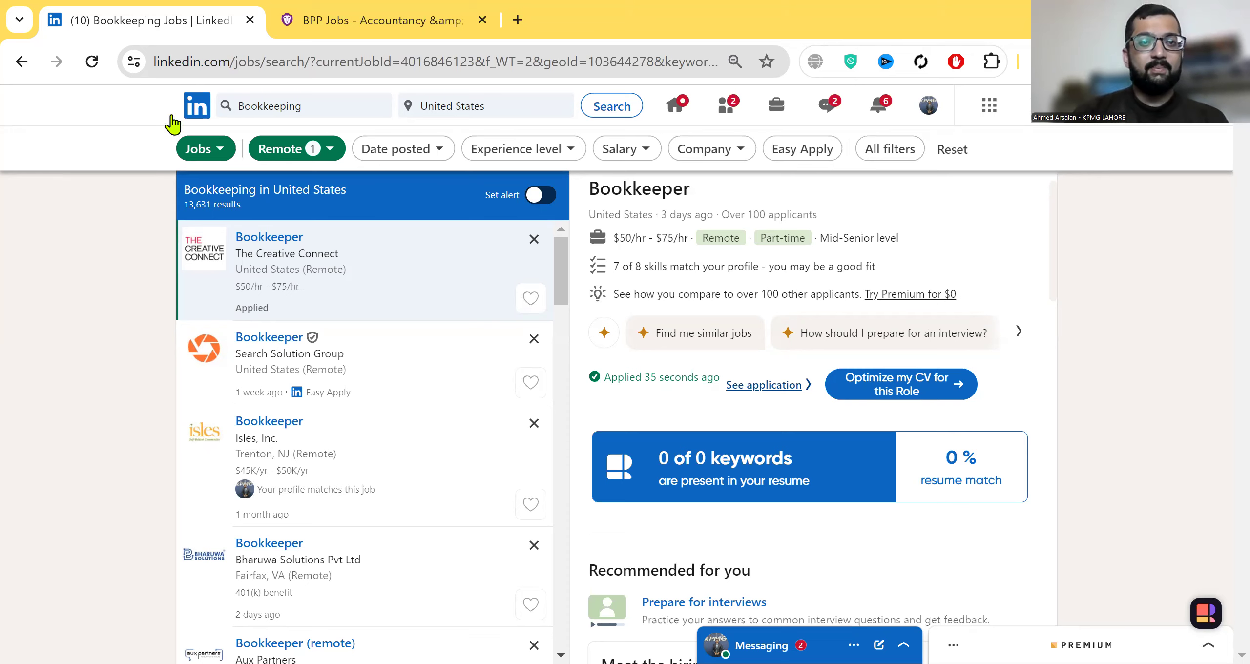
# - Return to the home feed, search for KPMG Lower Gulf, and open its company page
pyautogui.click(198, 114)
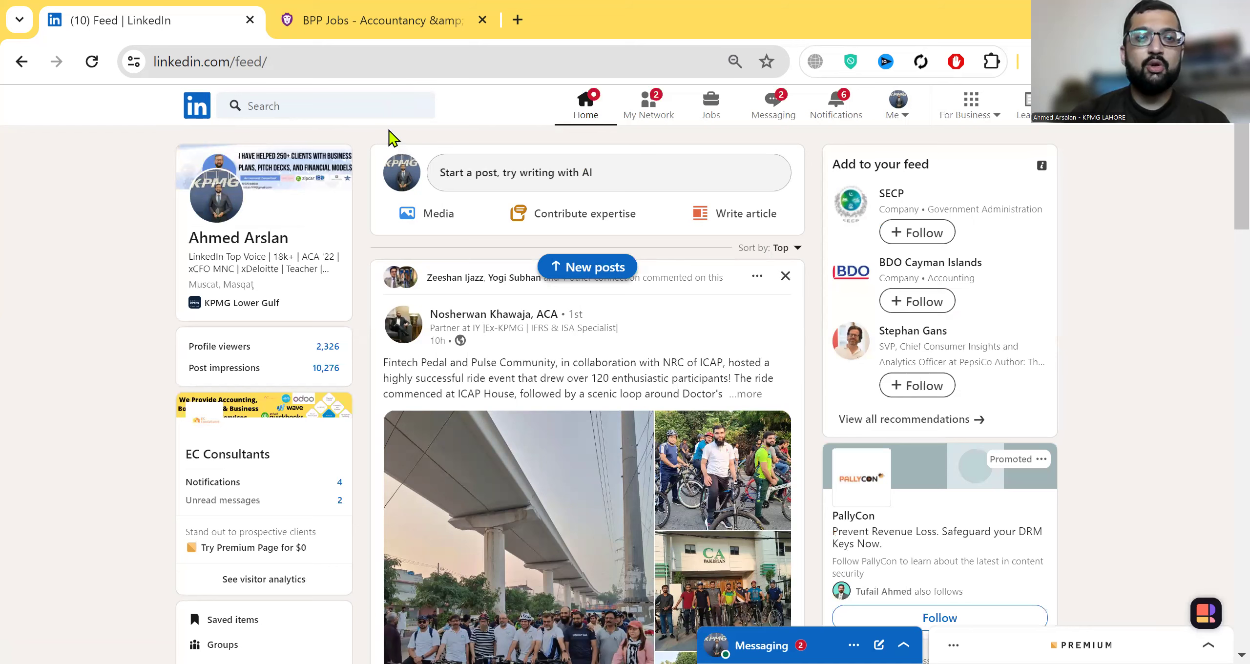
pyautogui.click(355, 110)
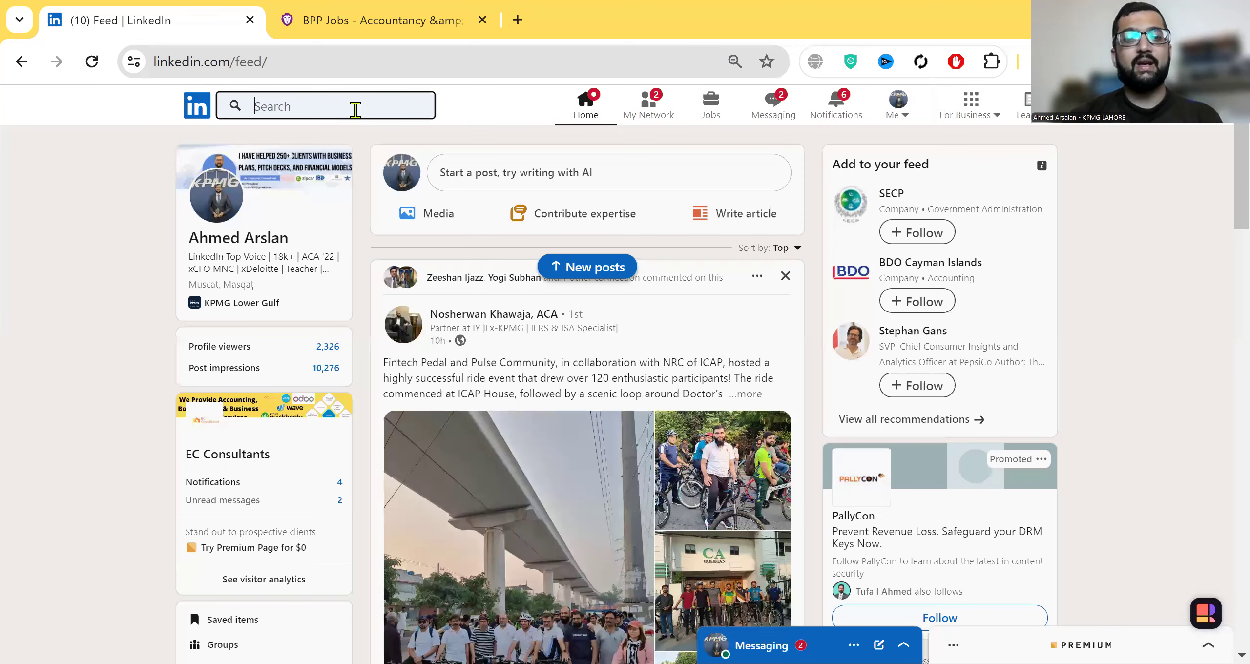
pyautogui.write('KPMG Lower')
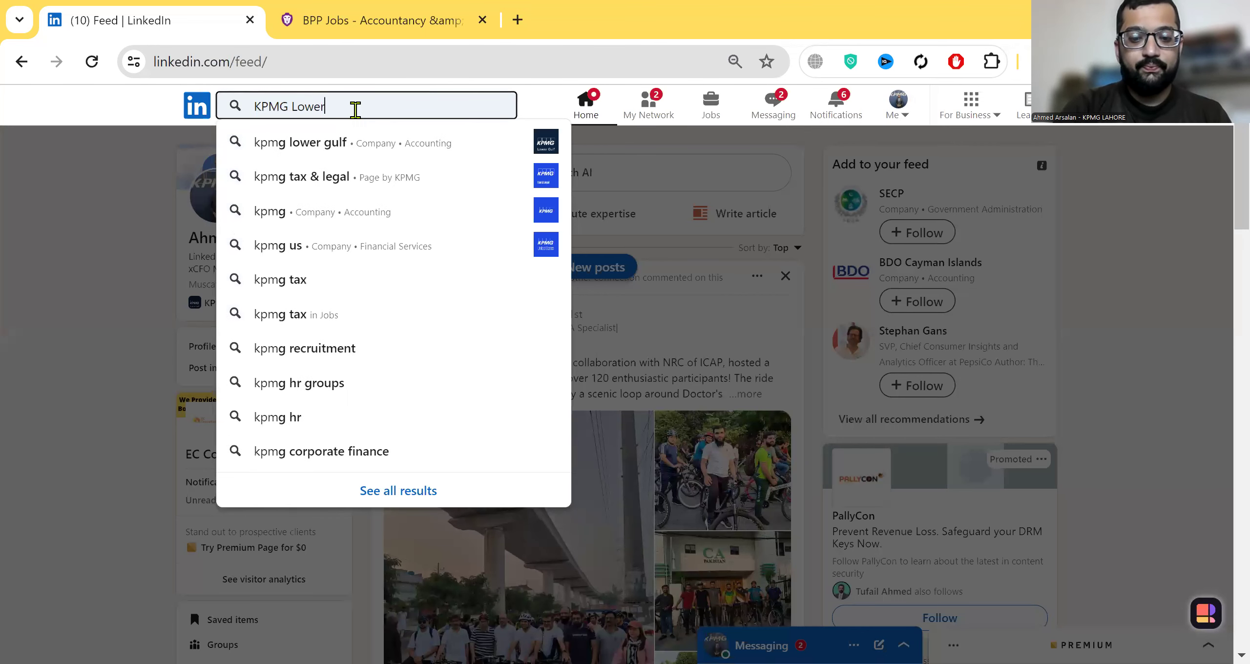
pyautogui.write(' gulf')
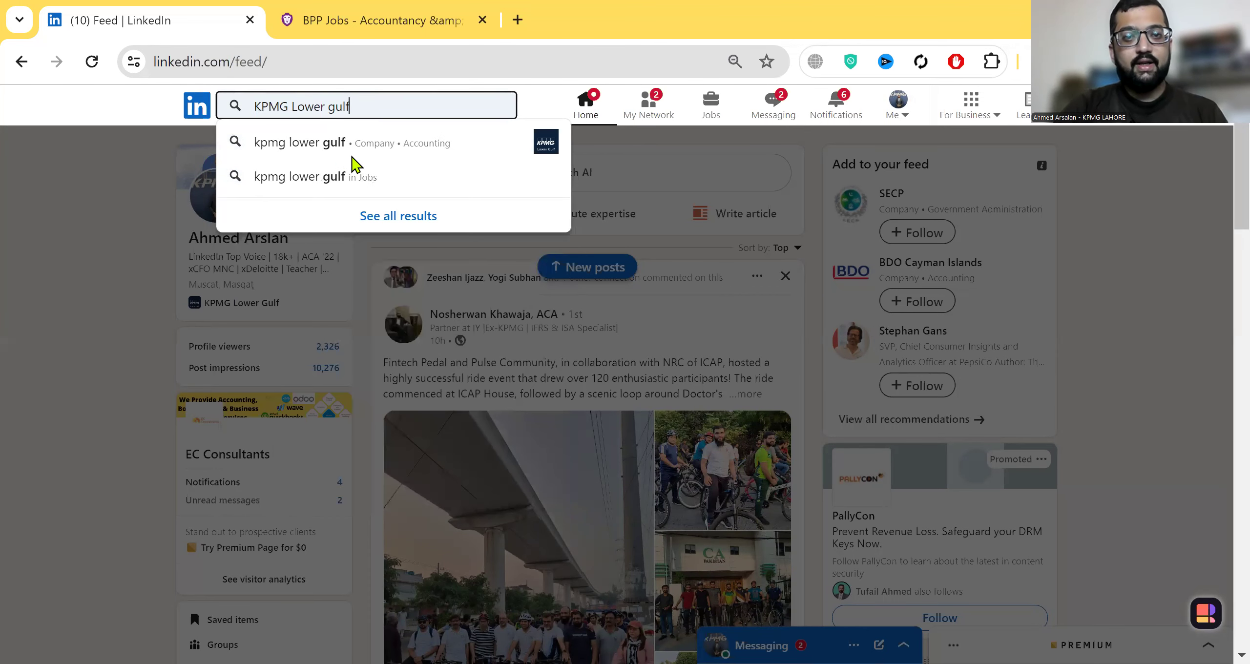
pyautogui.click(353, 155)
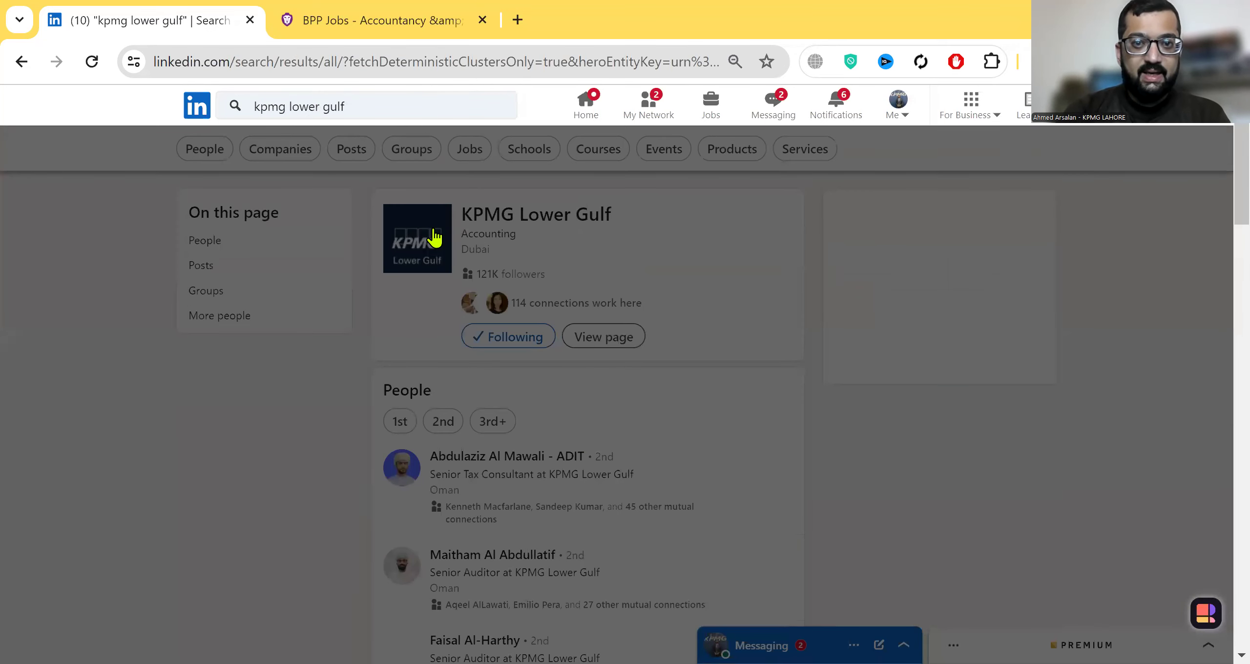
pyautogui.click(474, 237)
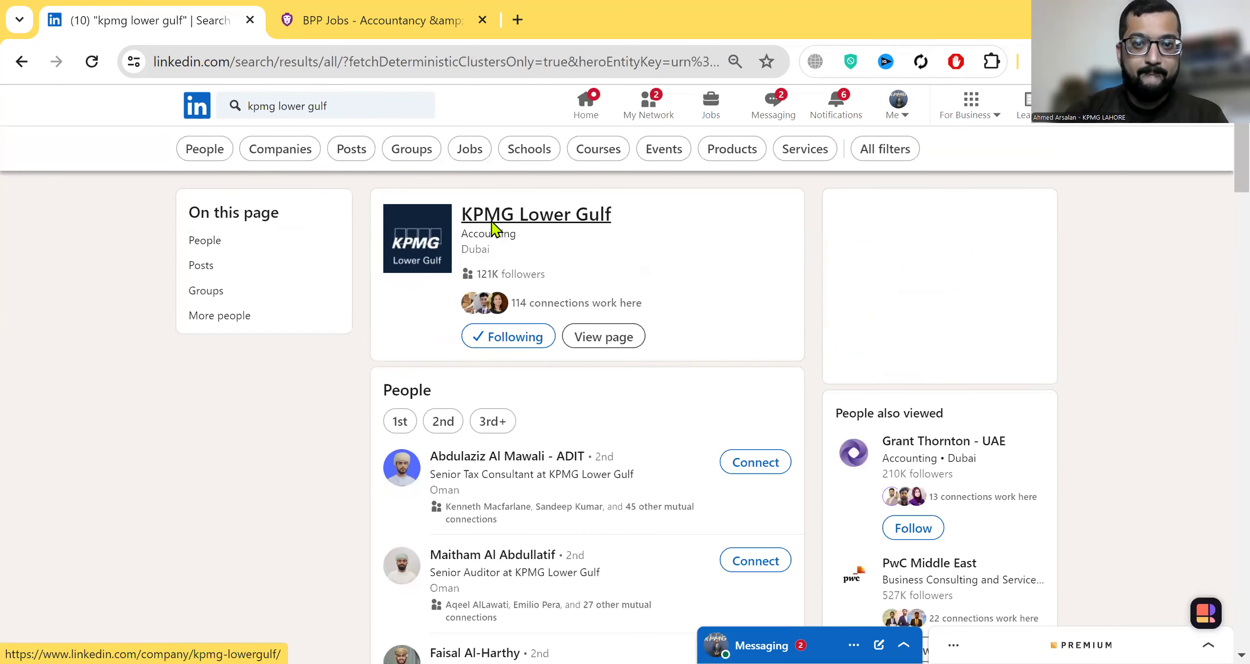
pyautogui.click(494, 225)
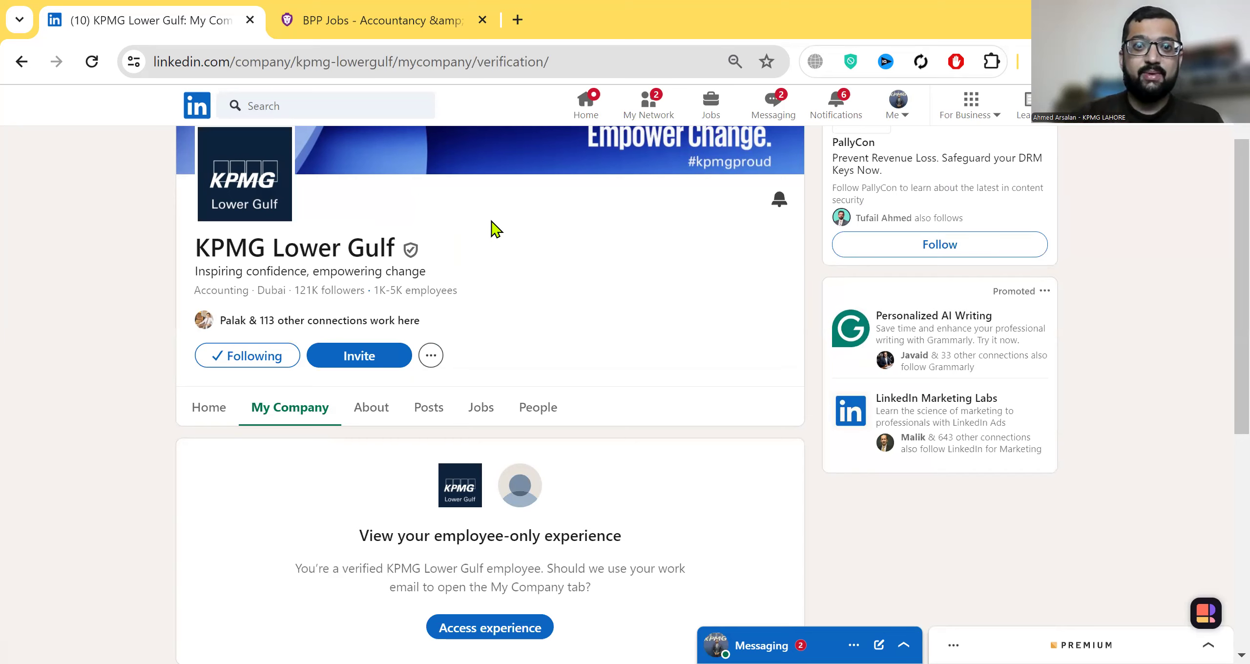
# - Open KPMG Lower Gulf's People page and look through its associated members
pyautogui.scroll(-2, 492, 225)
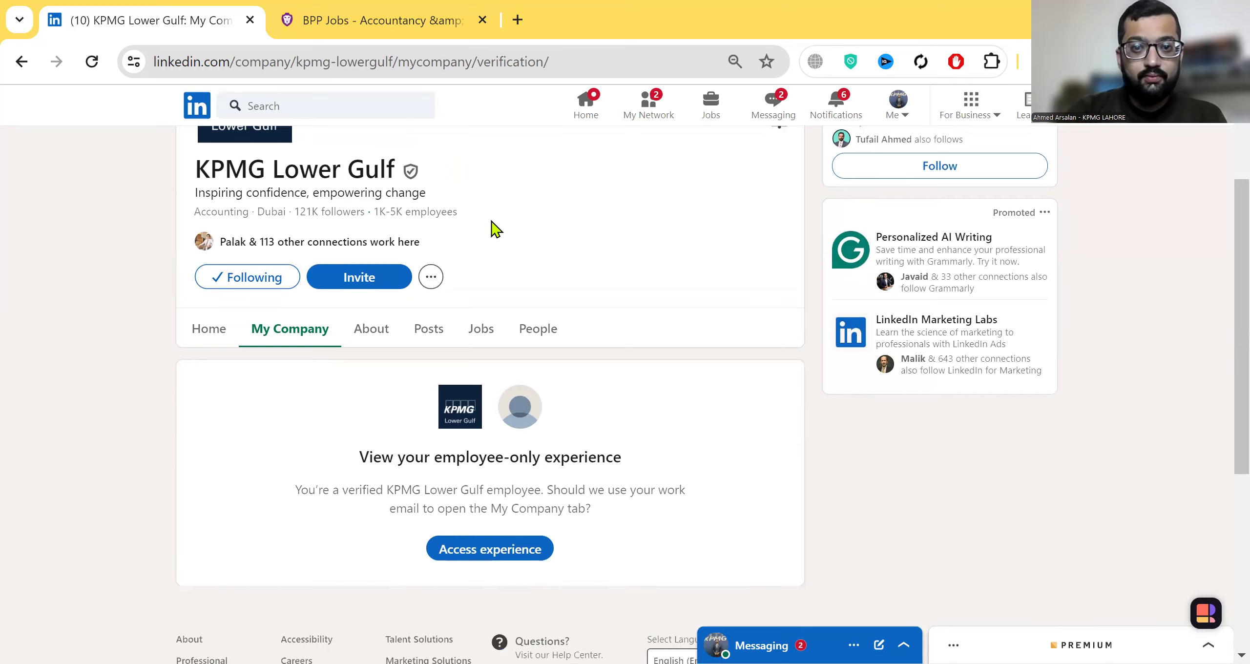
pyautogui.click(531, 337)
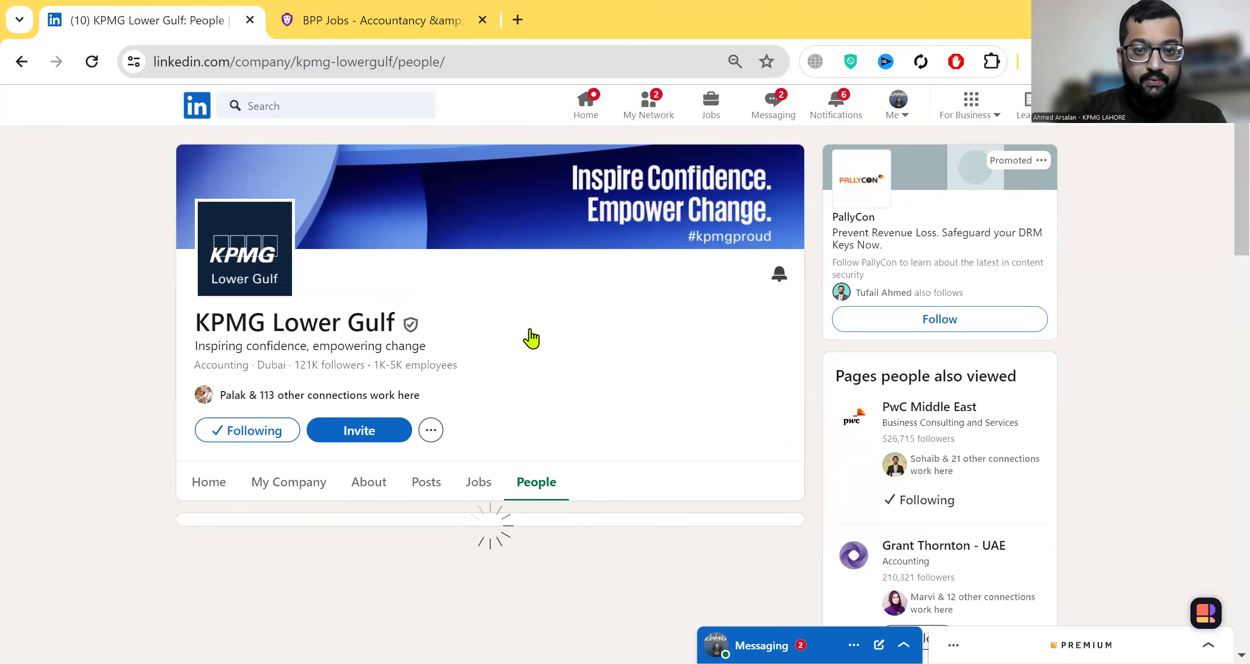
pyautogui.scroll(-15, 530, 337)
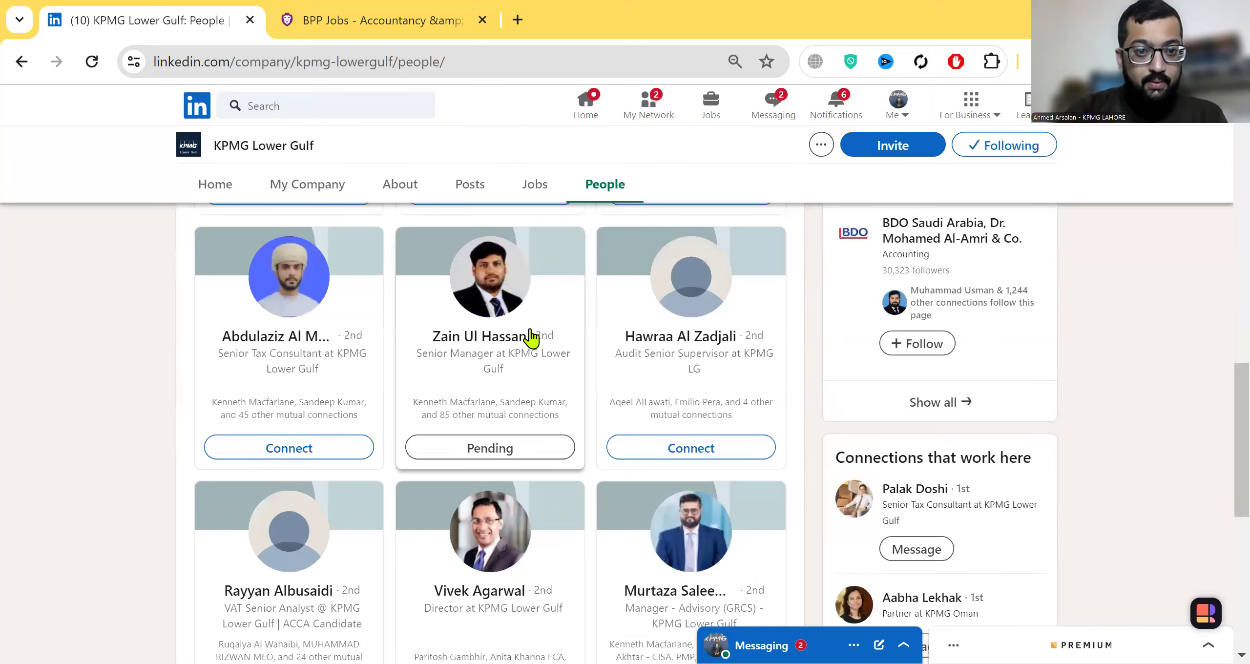
pyautogui.scroll(15, 532, 337)
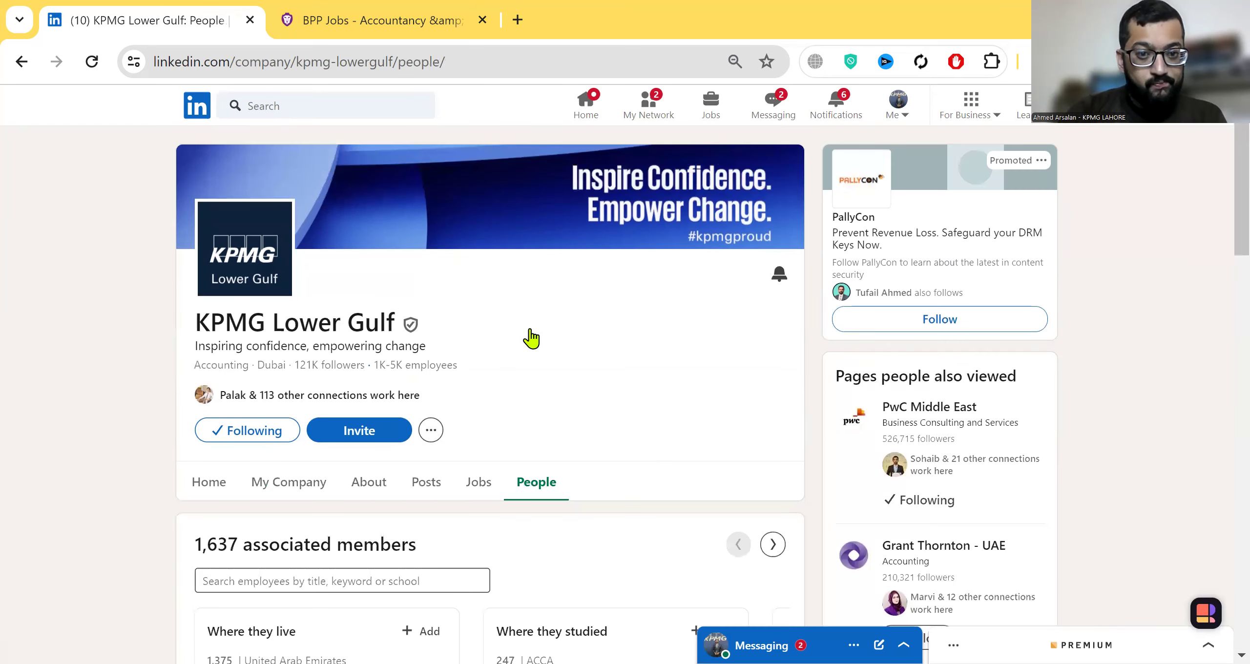